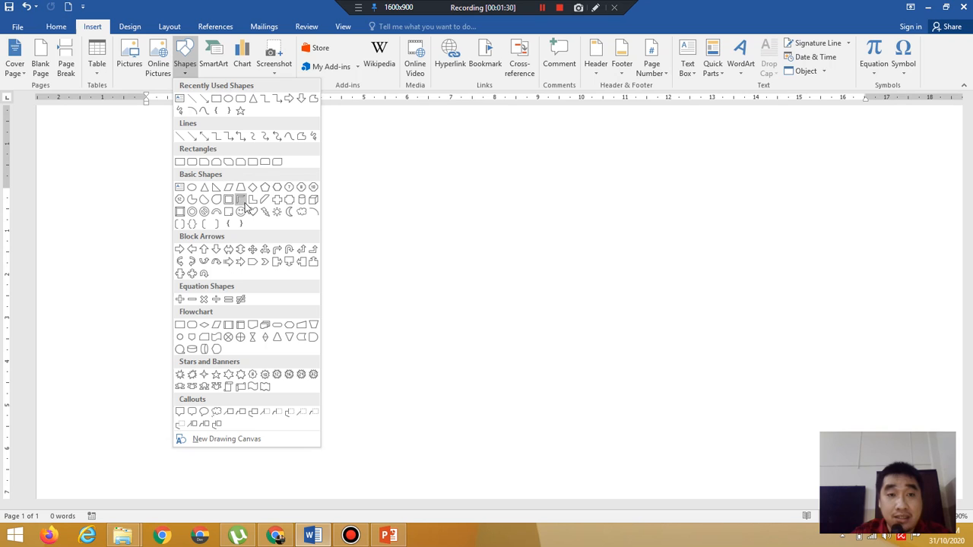
Draw a rectangle about 6.5 cm wide and 3.6 cm high near the top of the blank page.
click(183, 163)
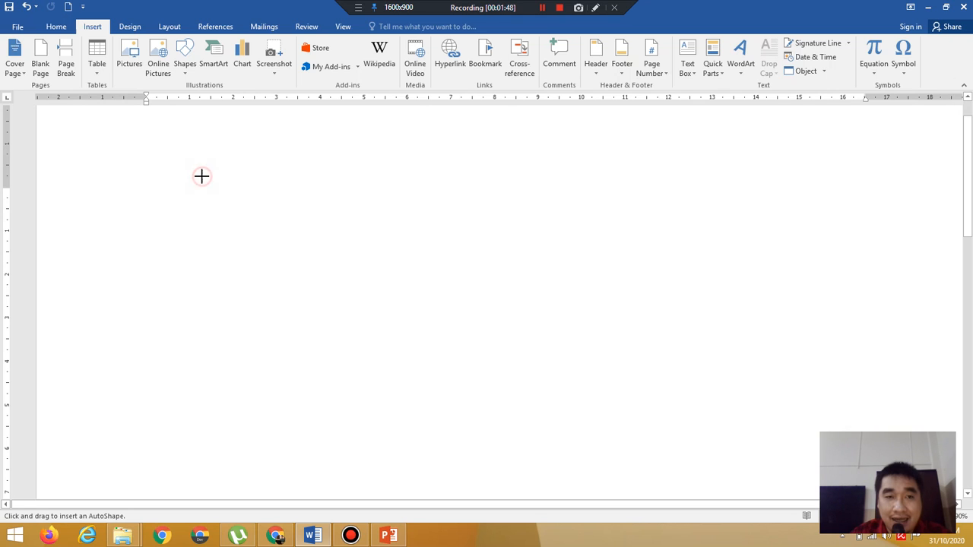
drag(201, 176, 487, 333)
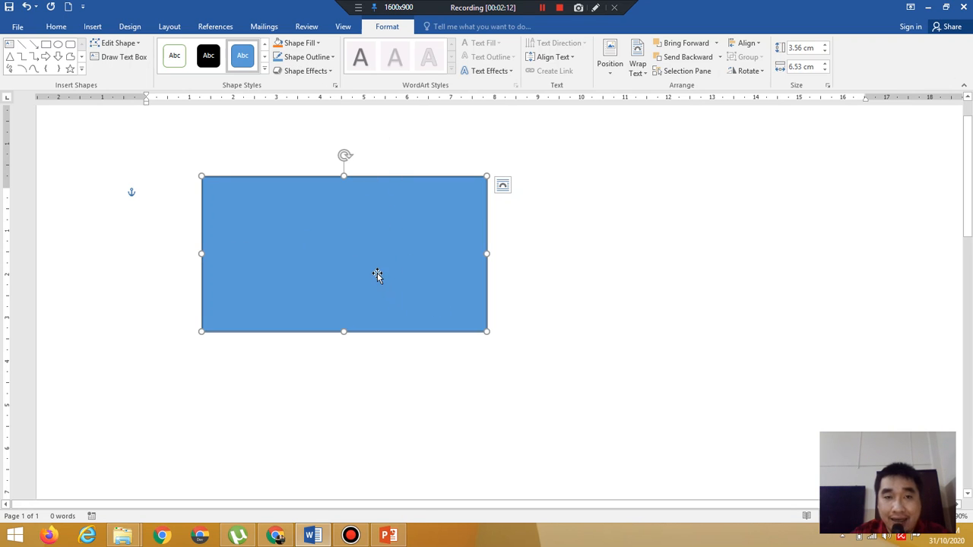
Fill the rectangle with a solid bright orange chosen from the standard color palette.
click(309, 45)
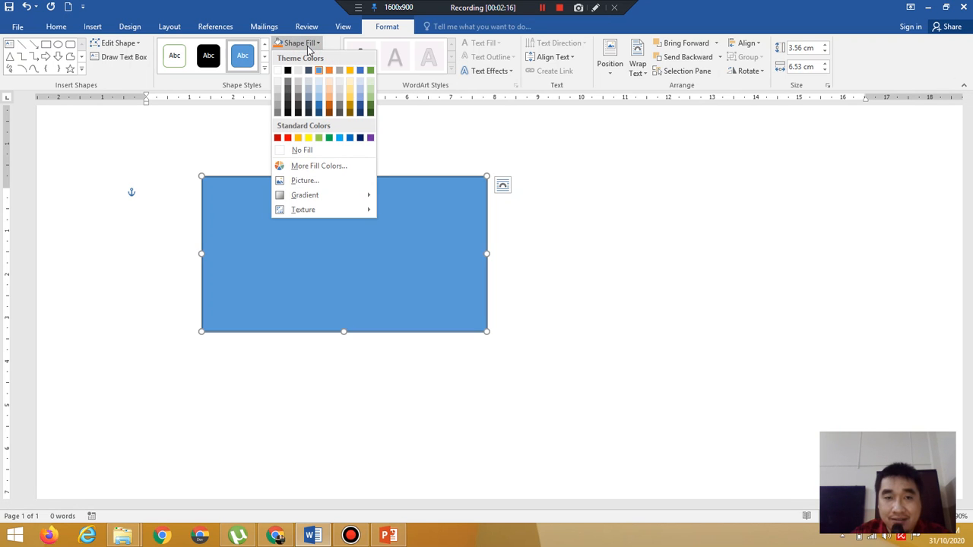
click(340, 167)
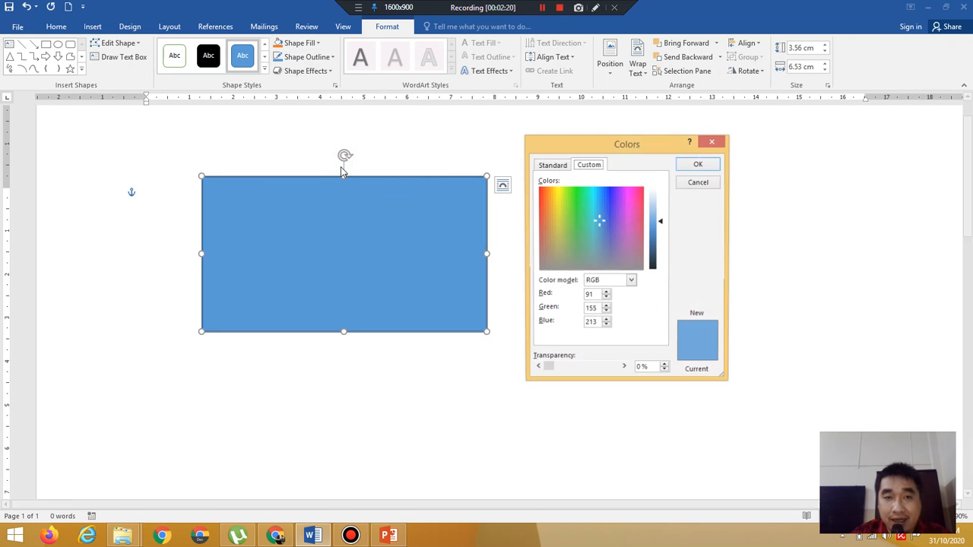
click(554, 165)
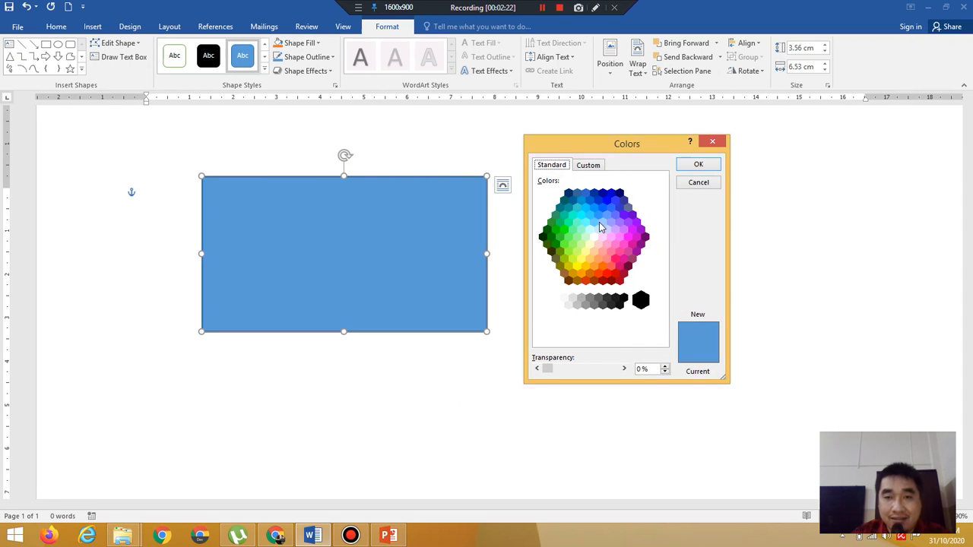
click(603, 266)
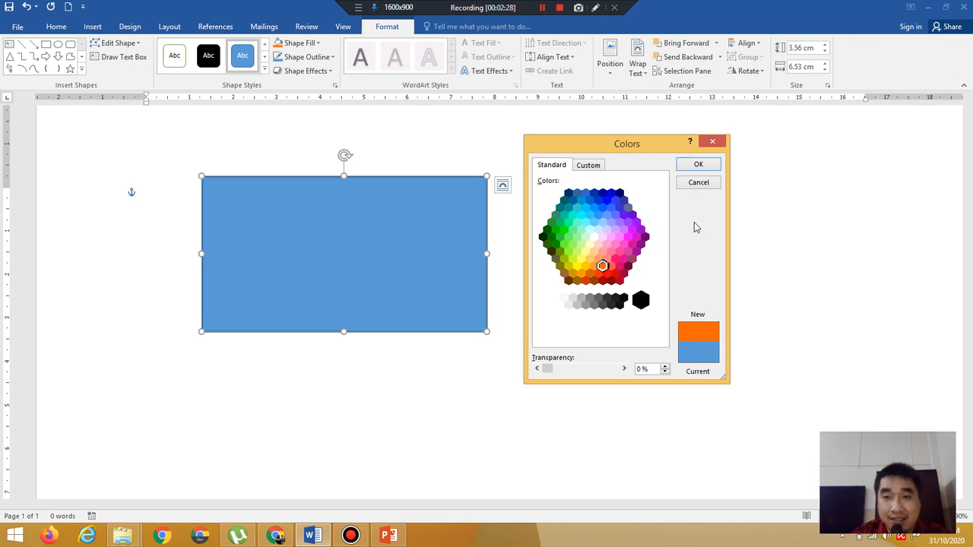
click(699, 166)
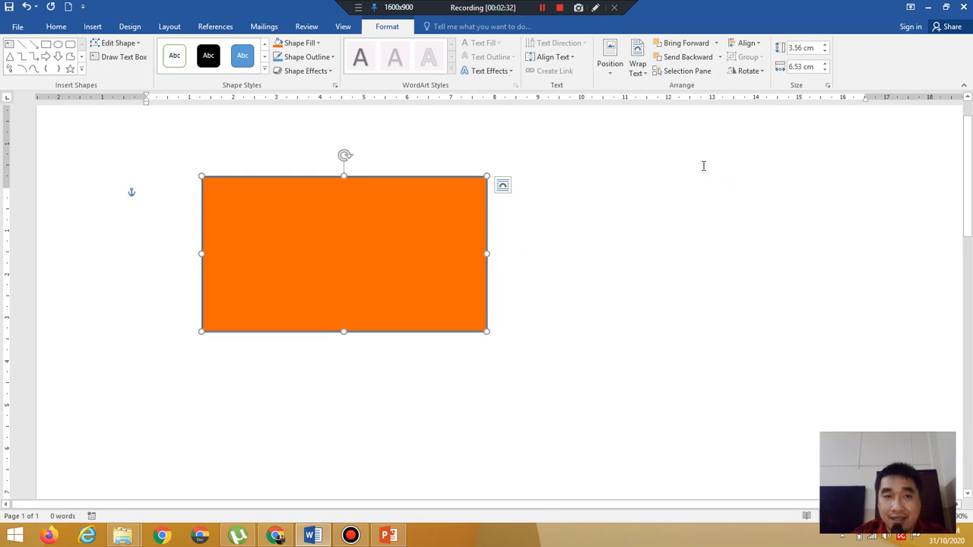
Switch the rectangle to a gradient fill and apply the preset Medium Gradient - Accent 4.
click(316, 44)
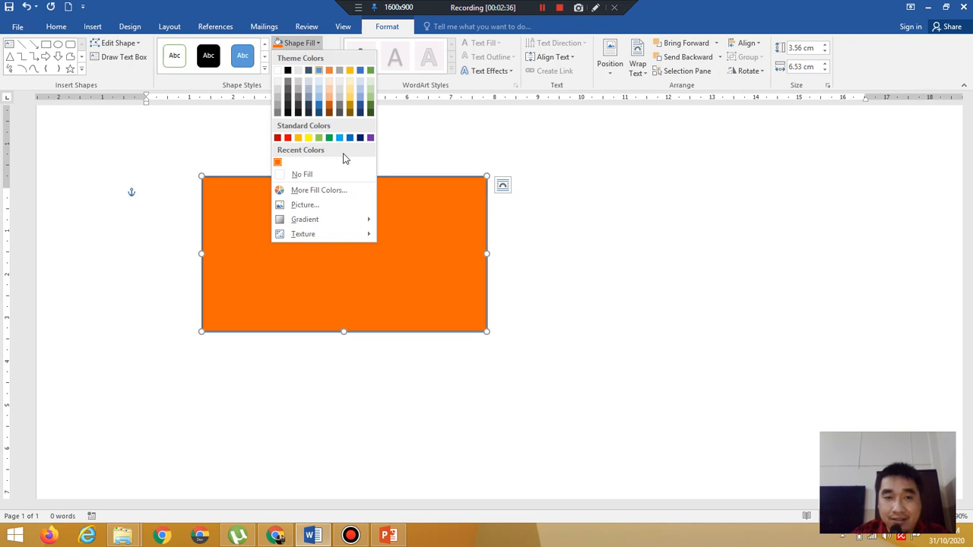
mouse_move(319, 221)
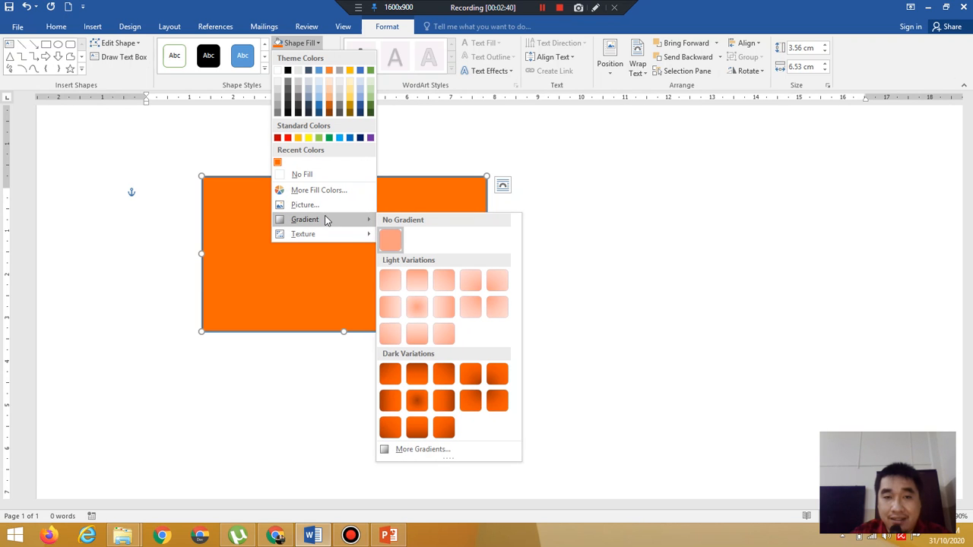
click(446, 450)
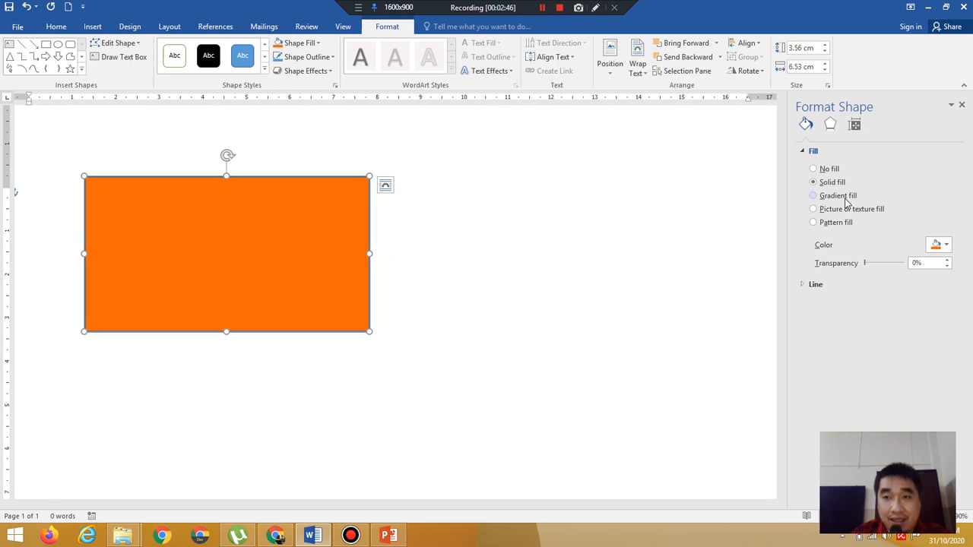
click(844, 198)
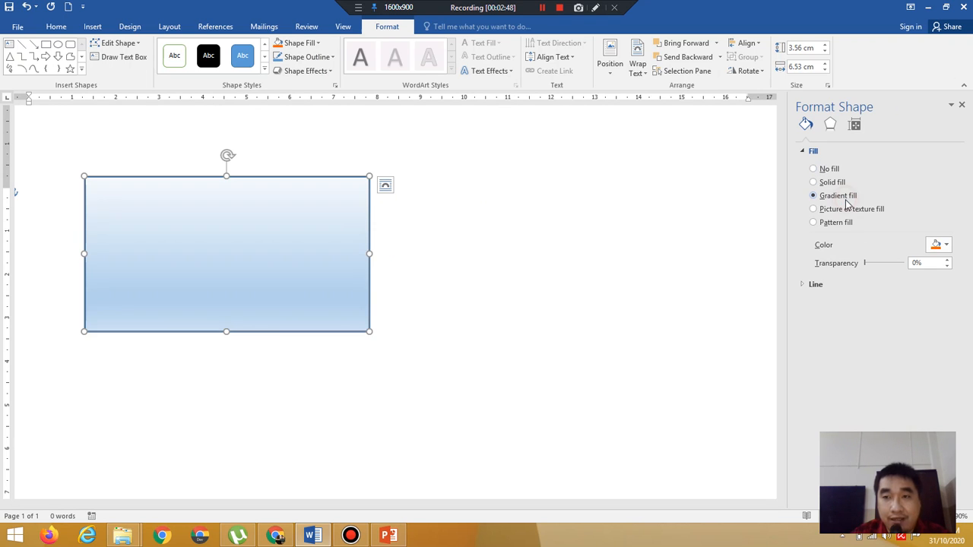
click(944, 246)
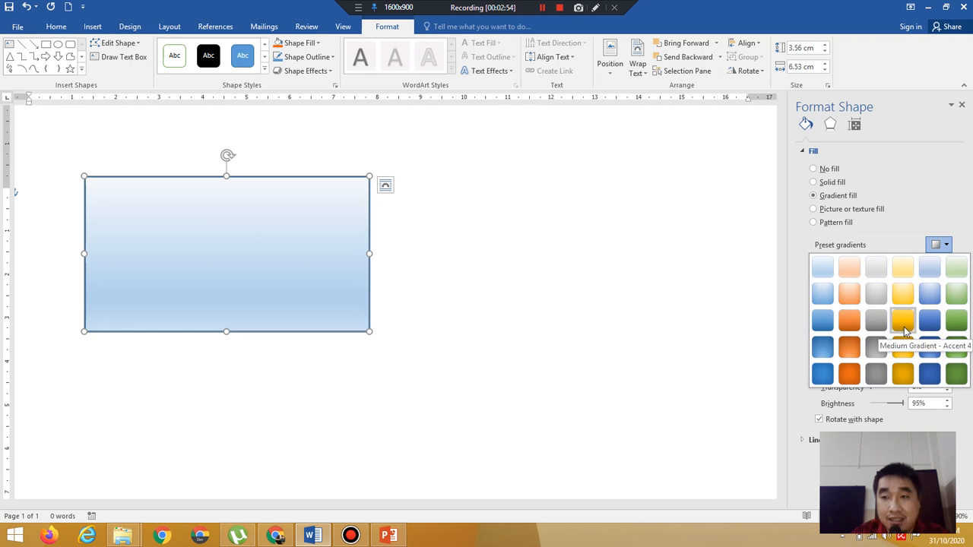
click(905, 329)
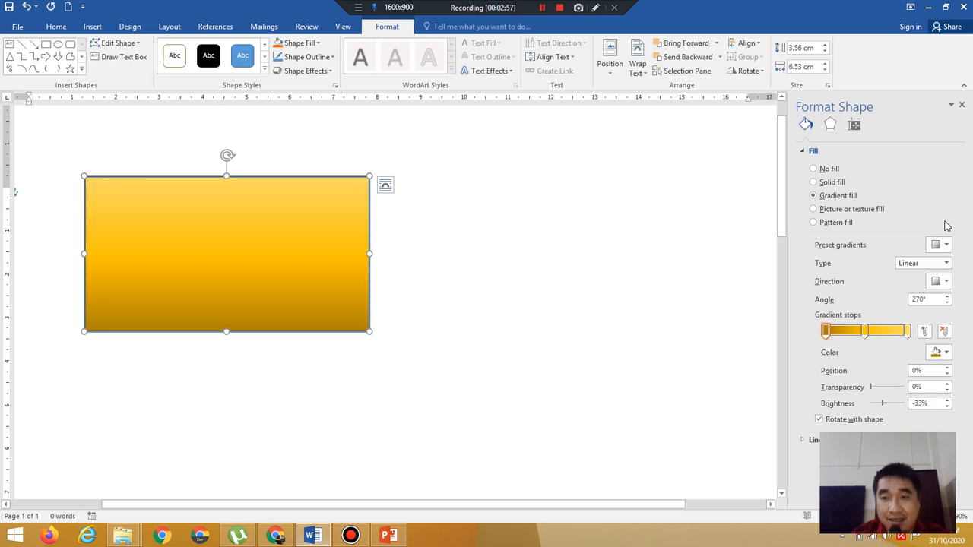
Try the gradient types Linear, Radial, Rectangular and Path on the rectangle.
click(945, 264)
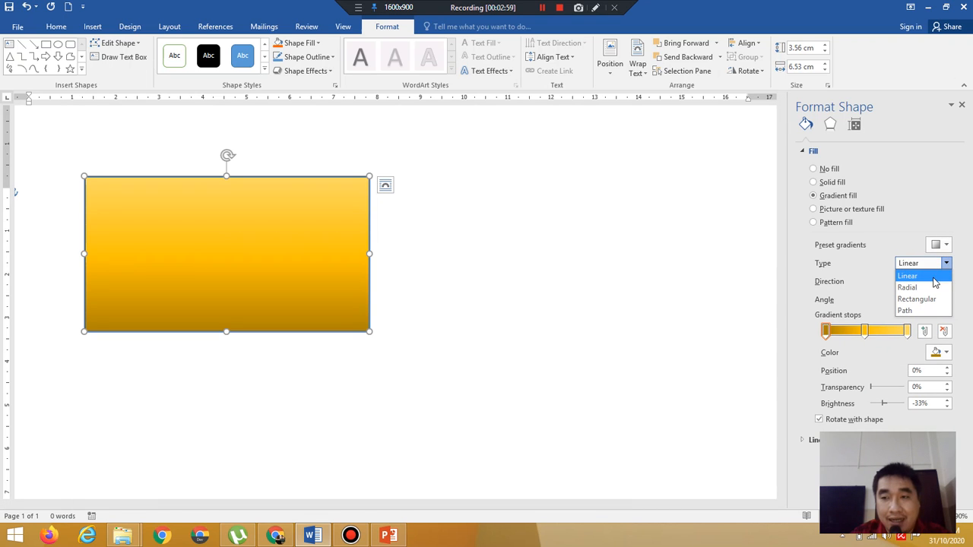
click(934, 278)
click(945, 263)
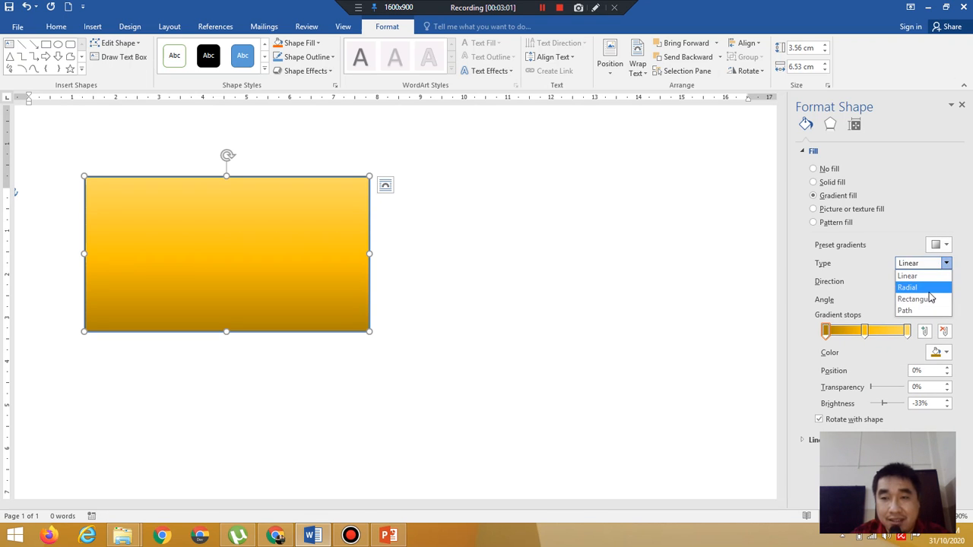
click(929, 291)
click(945, 263)
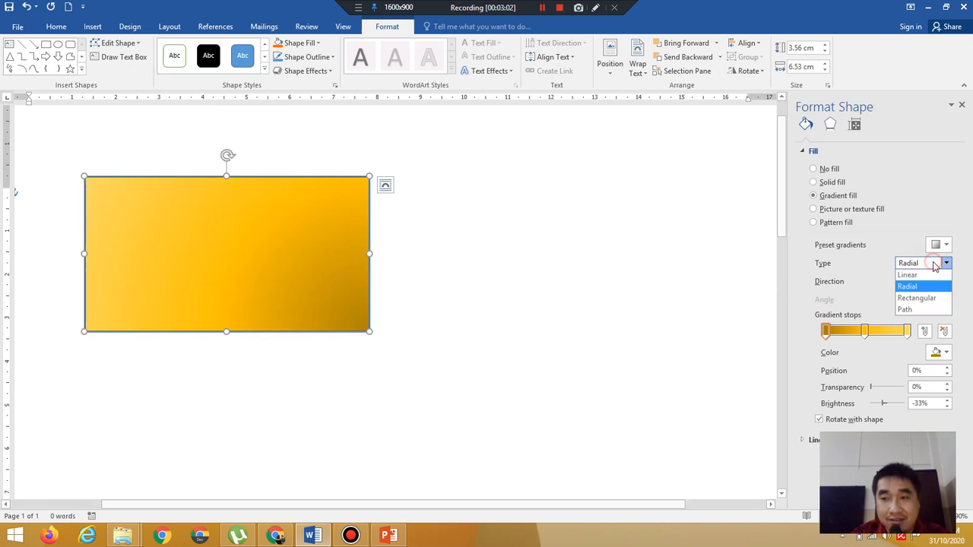
click(933, 299)
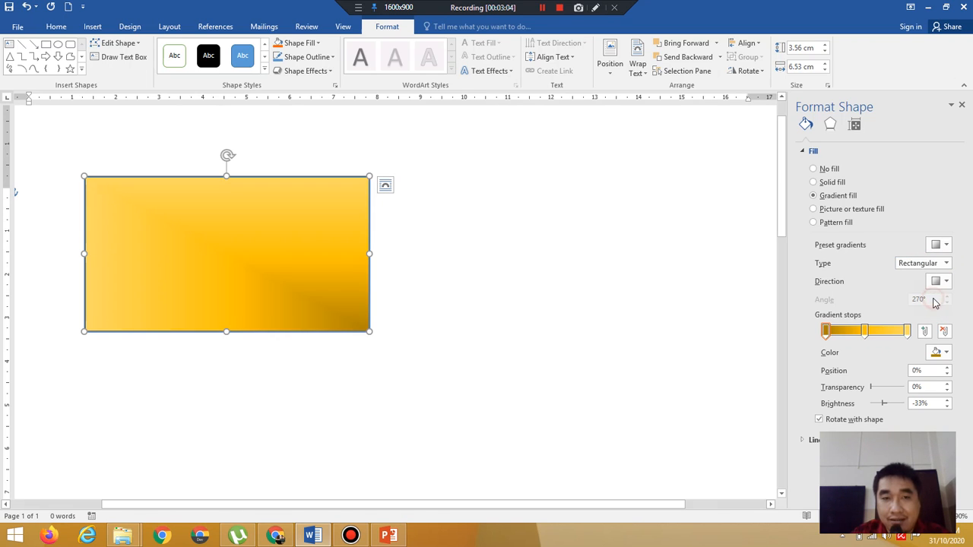
click(946, 263)
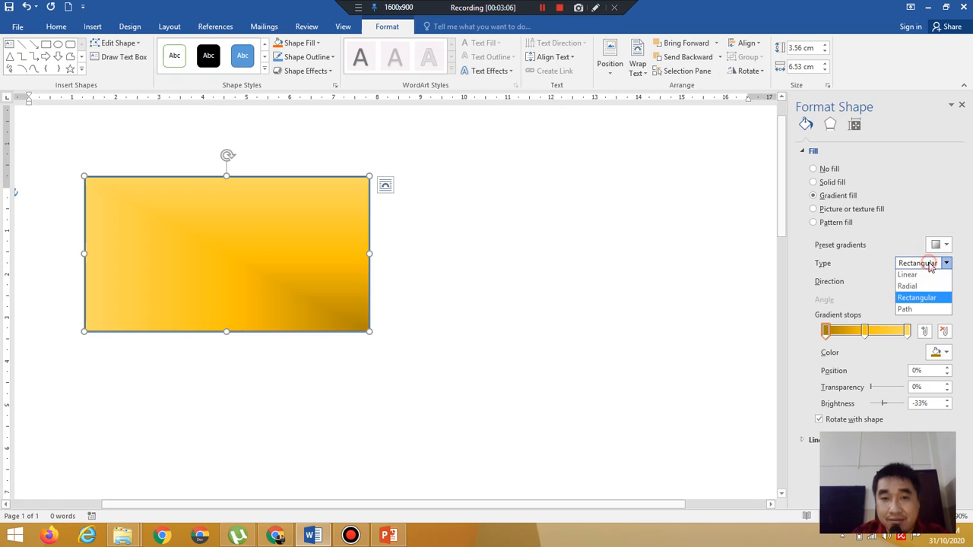
click(941, 324)
click(912, 265)
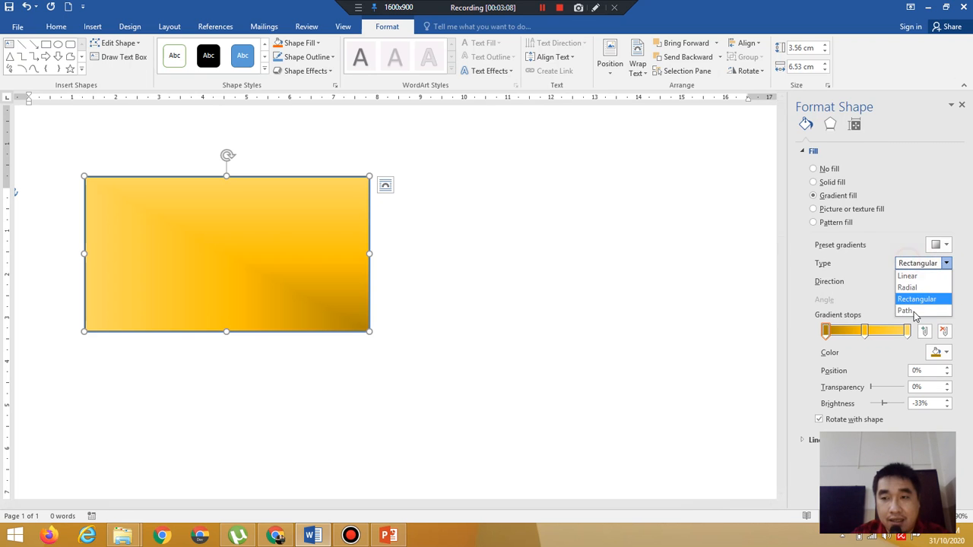
click(917, 312)
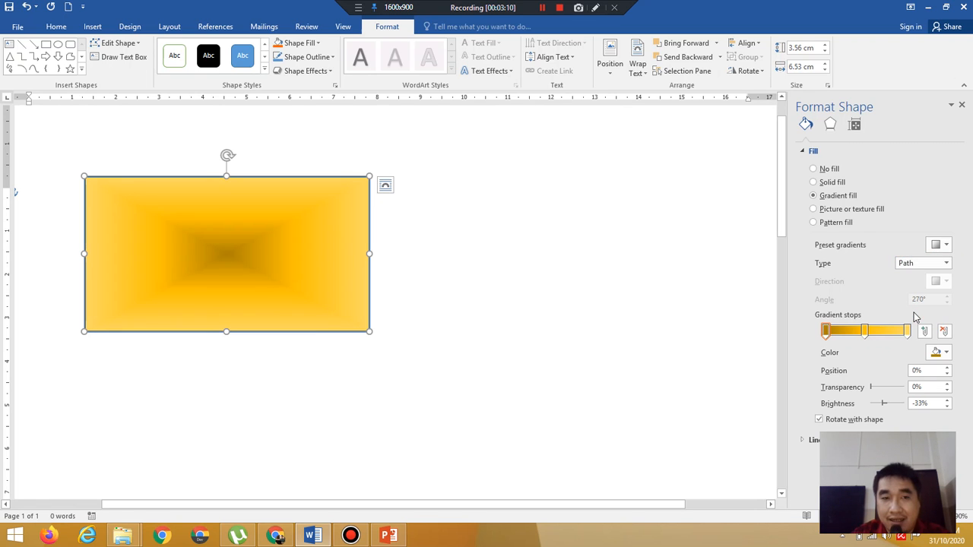
Set the rectangle's gradient type to Radial with the direction From Bottom Right Corner.
click(944, 266)
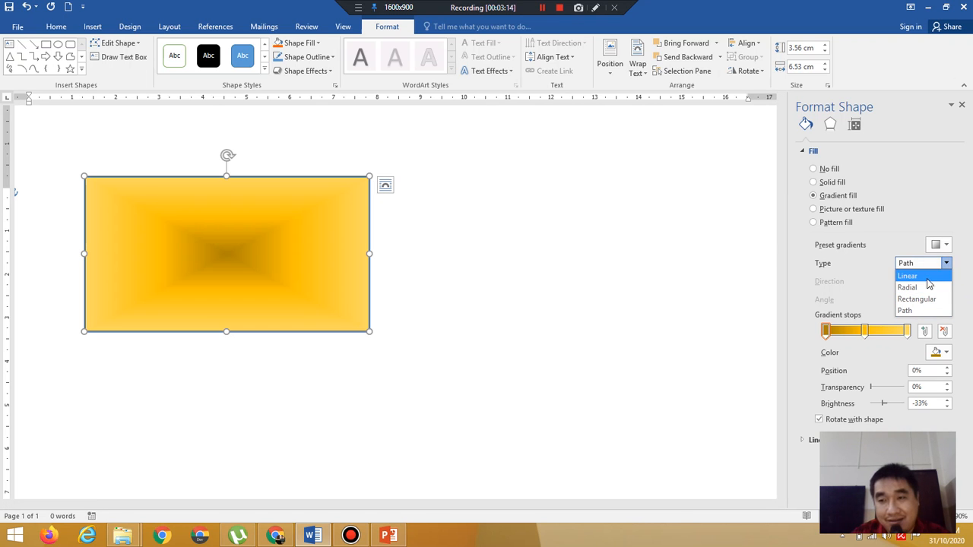
click(929, 288)
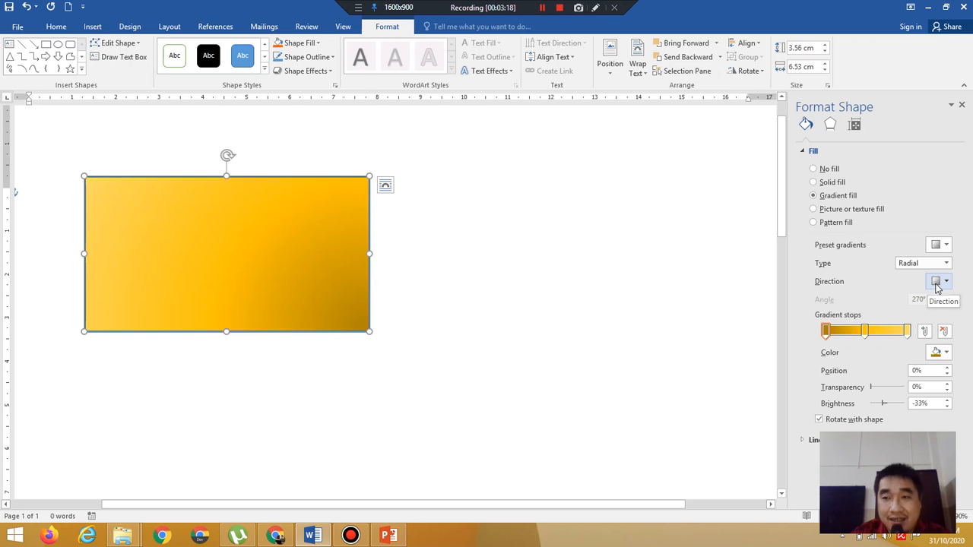
click(937, 283)
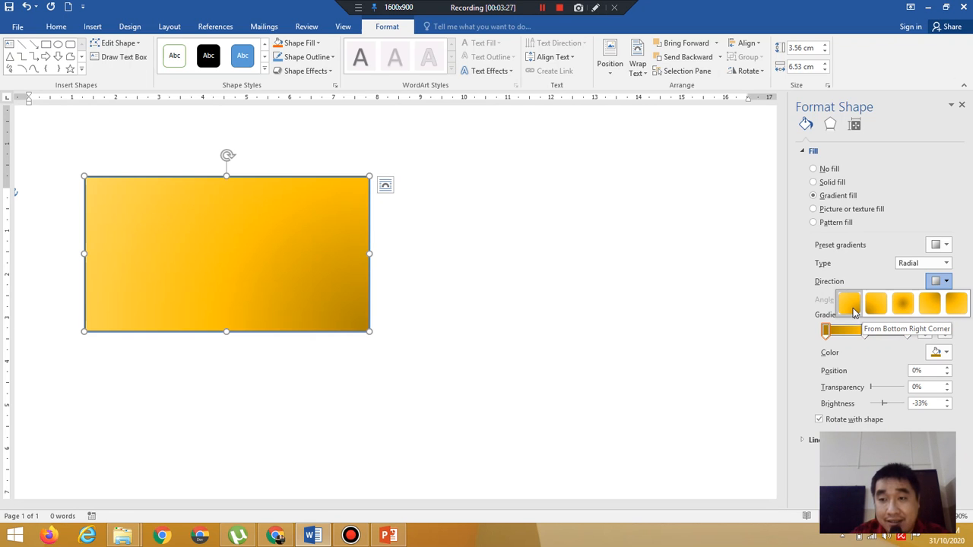
click(853, 311)
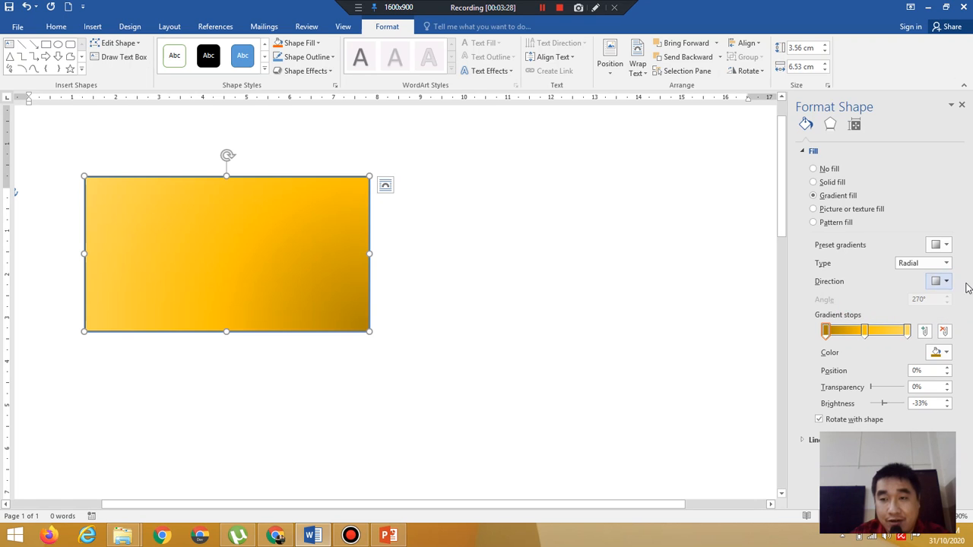
Try the radial gradient from the bottom left corner, center and top right corner, finishing with the direction From Top Left Corner.
click(935, 287)
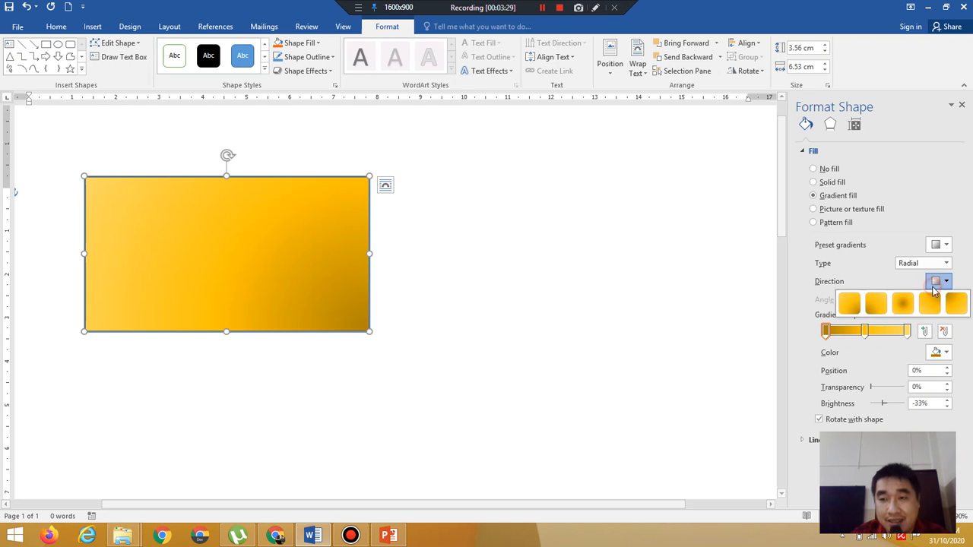
click(879, 307)
click(943, 283)
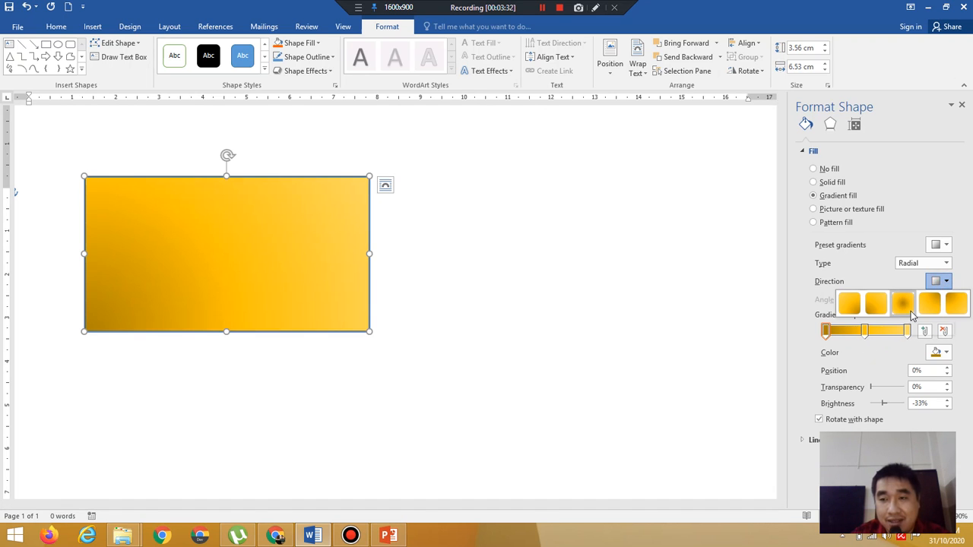
click(904, 308)
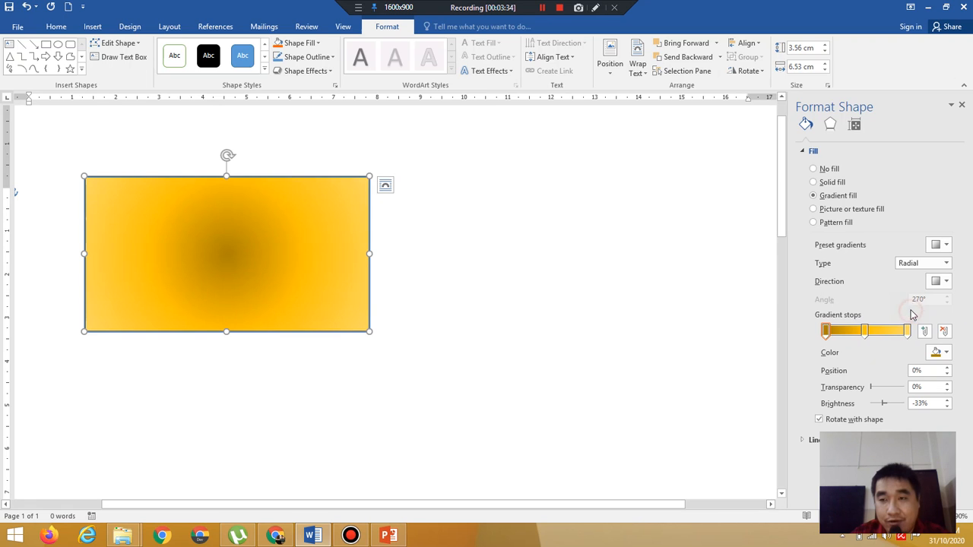
click(935, 281)
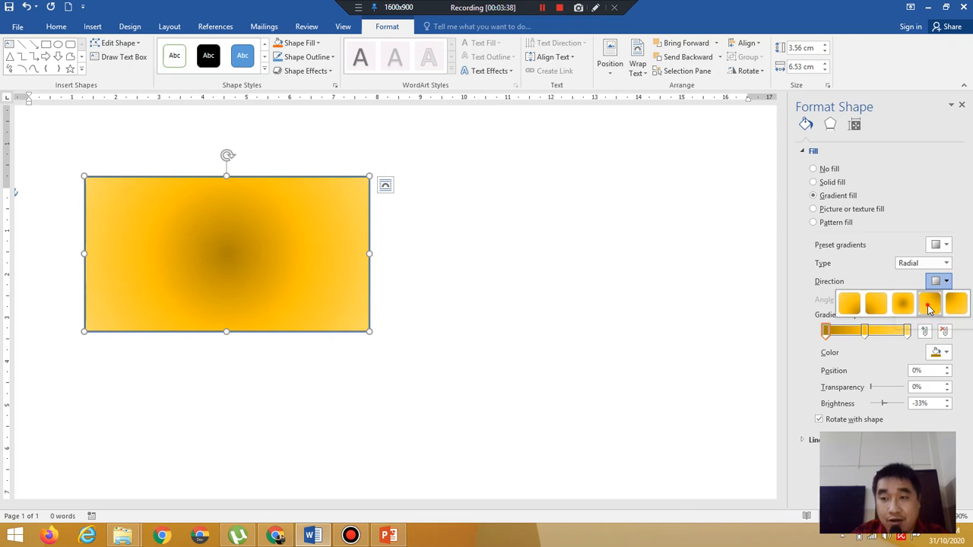
click(930, 308)
click(938, 281)
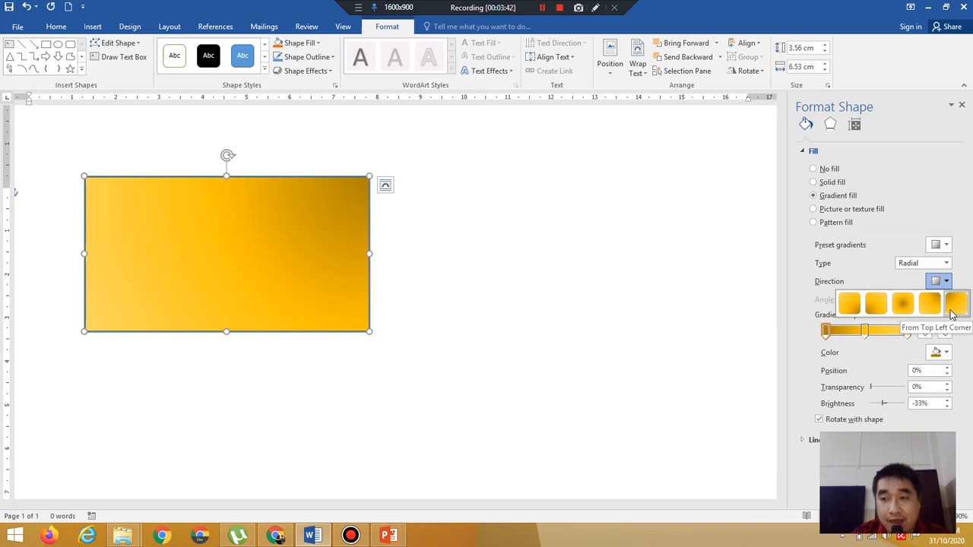
click(952, 314)
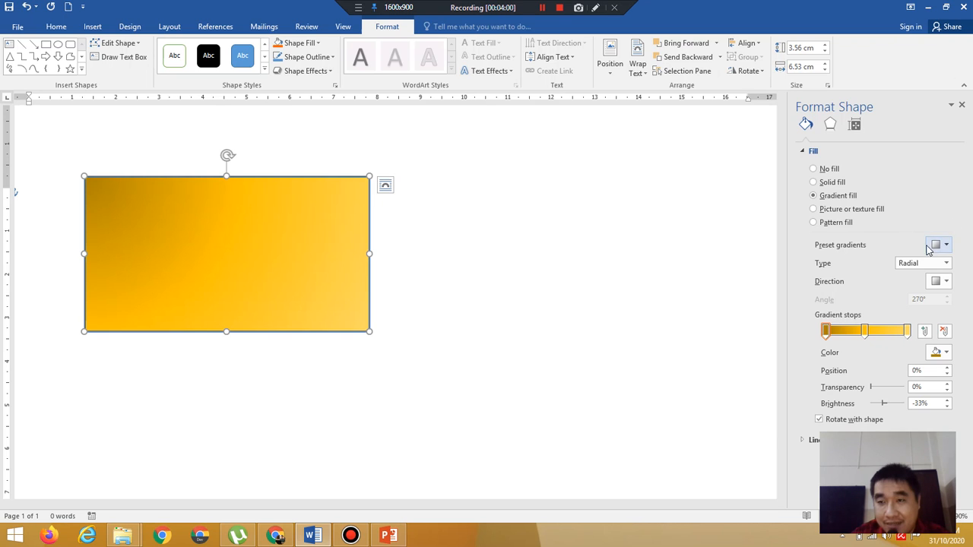
Change the color of the first gradient stop, at position 0%, to light green.
click(826, 333)
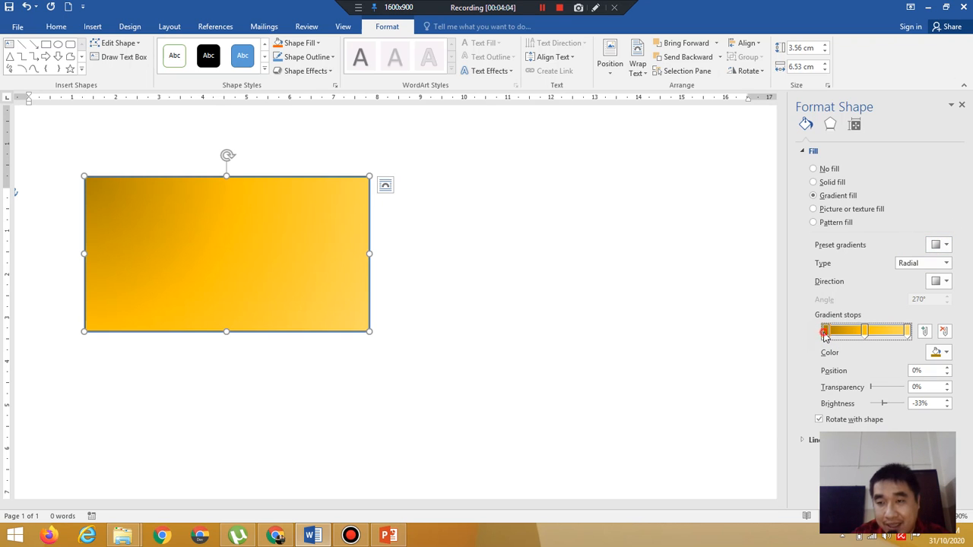
click(937, 356)
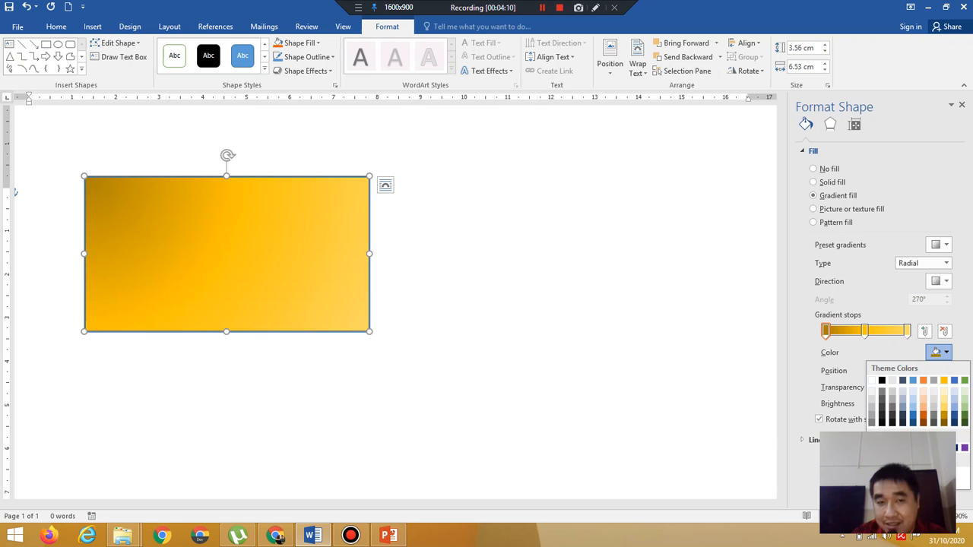
click(913, 448)
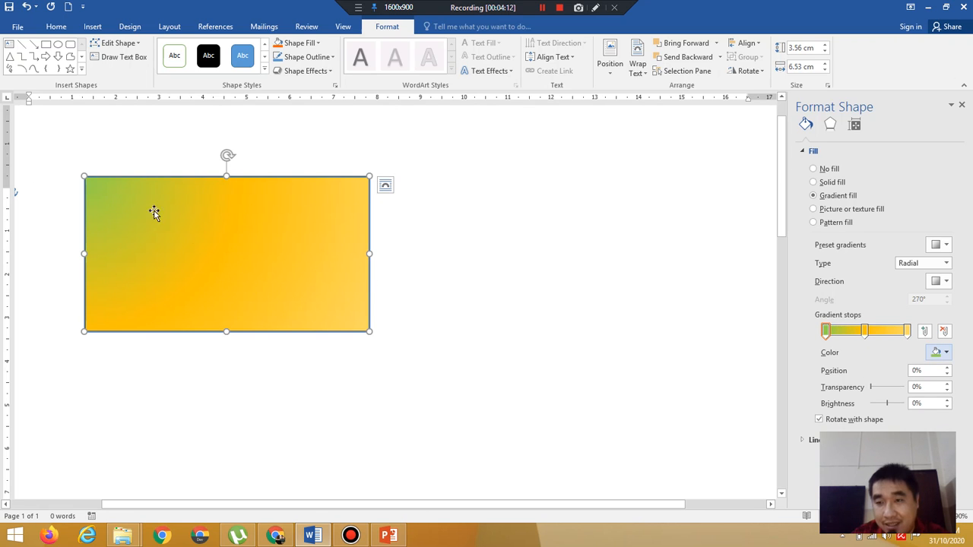
Change the middle gradient stop, at position 48%, to yellow and the last stop, at 100%, to light blue.
click(866, 335)
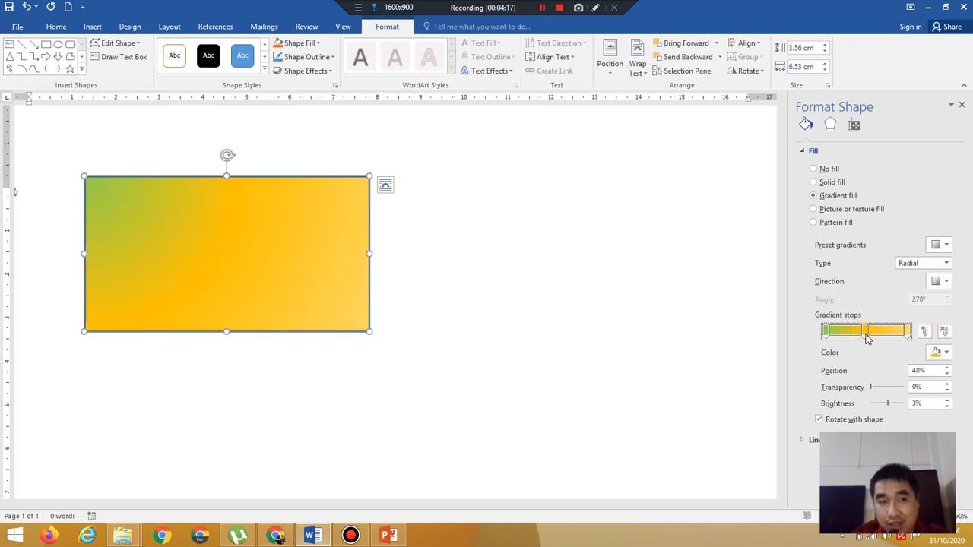
click(944, 355)
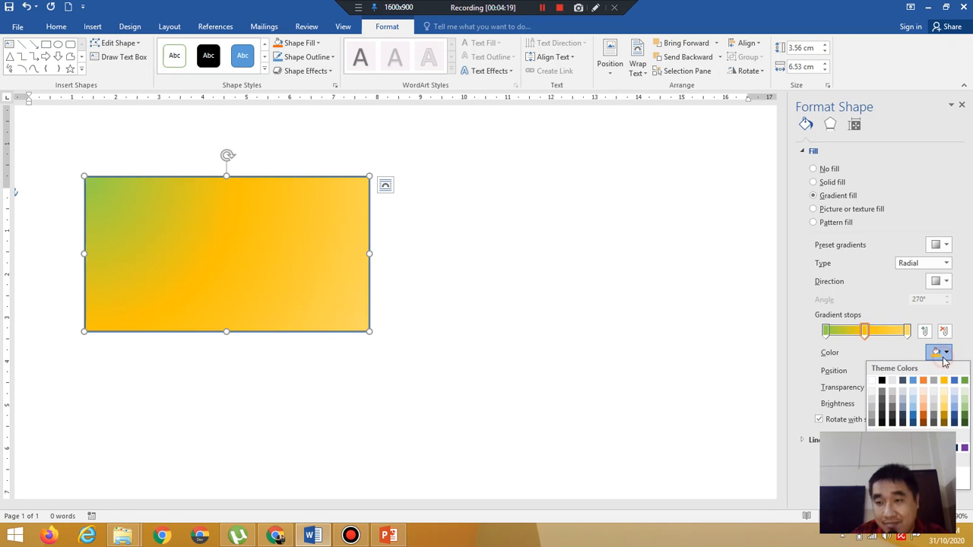
click(903, 447)
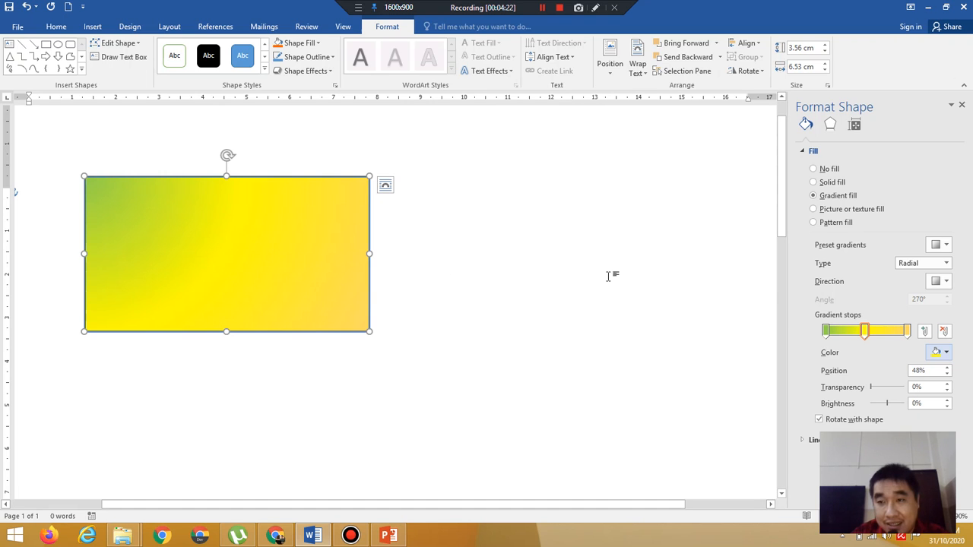
click(908, 332)
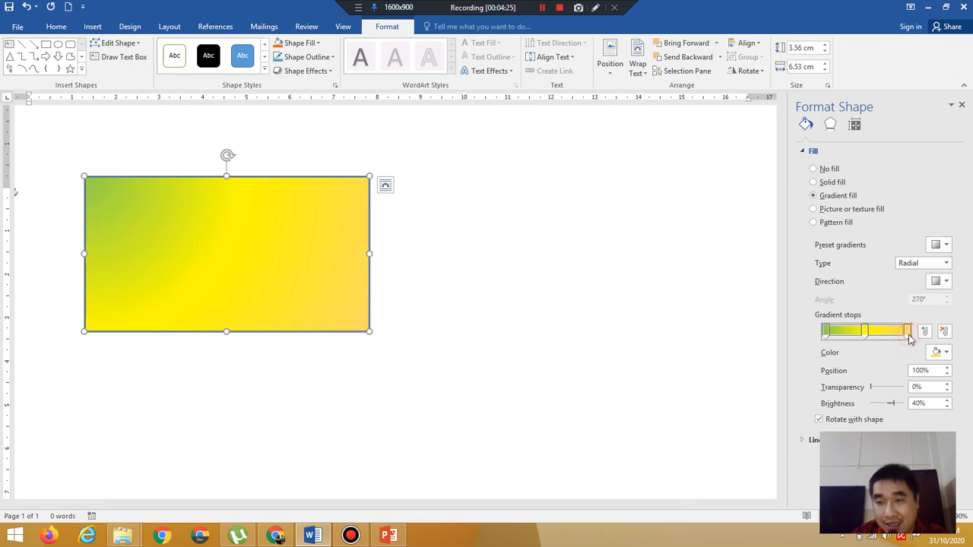
click(948, 354)
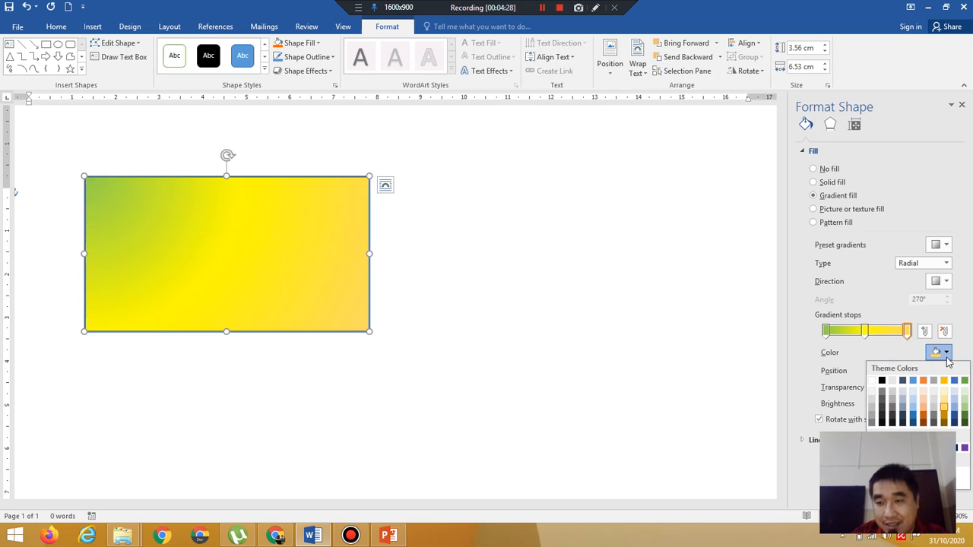
click(934, 448)
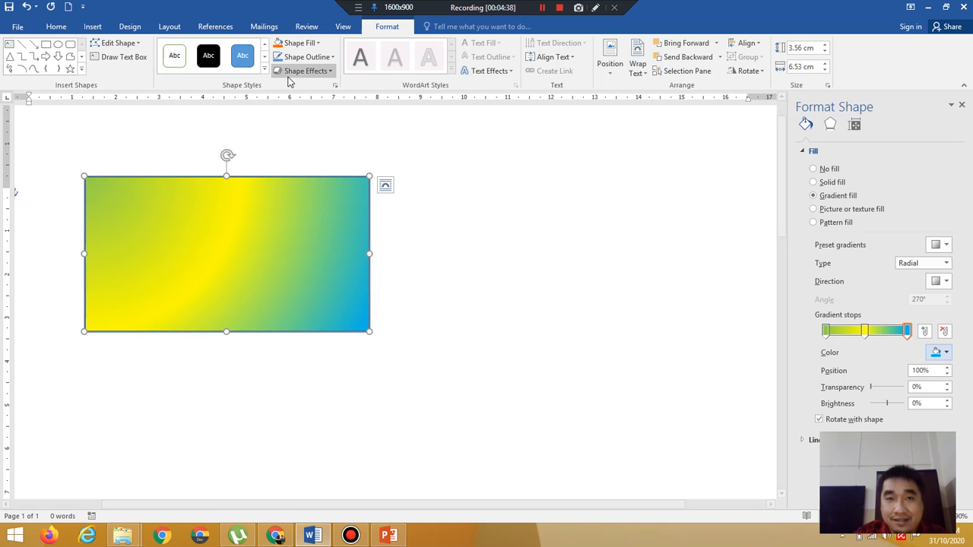
Fill the rectangle with the mottled light blue and pink texture.
click(305, 43)
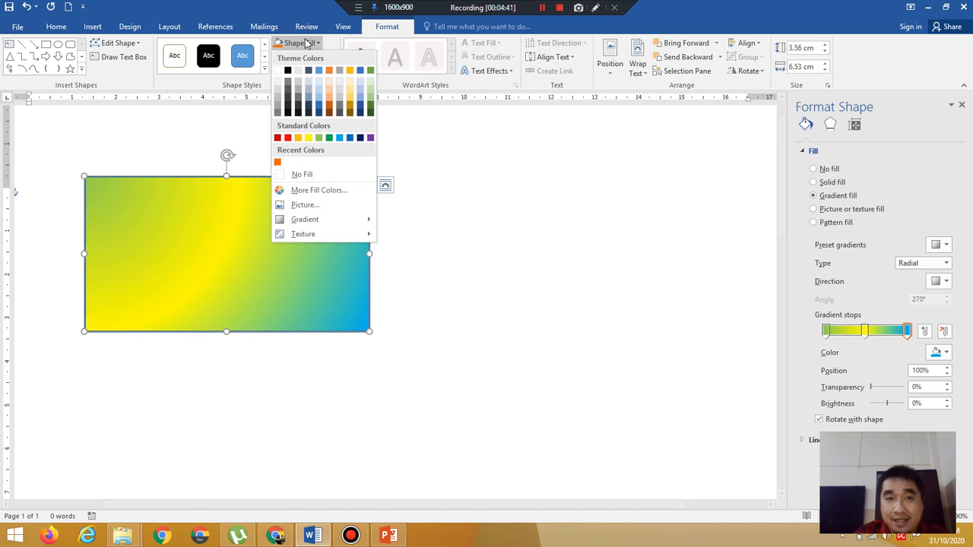
mouse_move(311, 234)
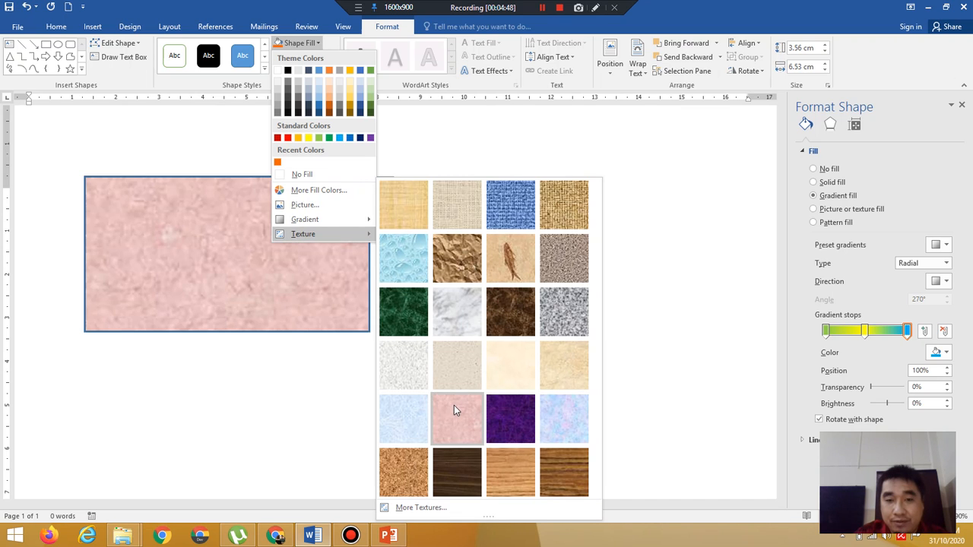
click(561, 420)
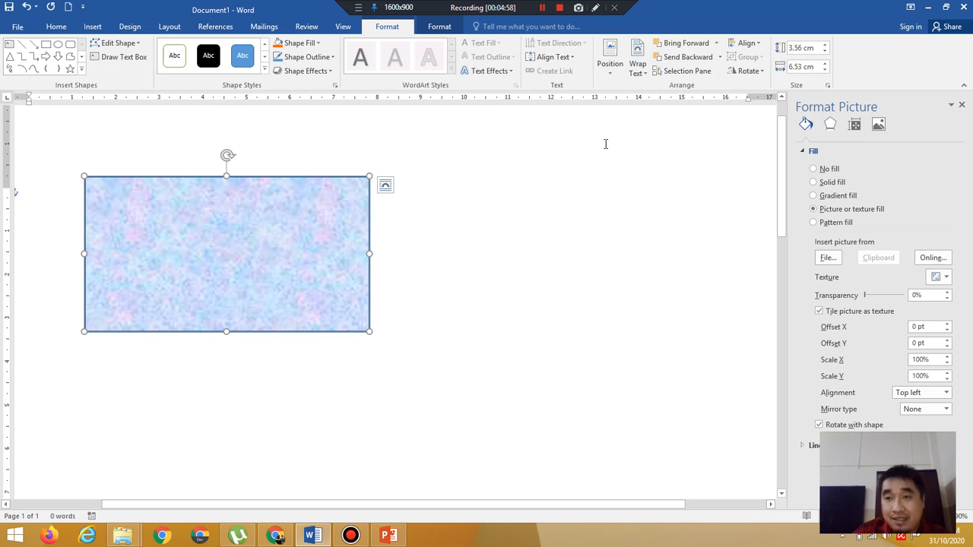
Look at the preset gradient variations, and switch the rectangle from the texture back to a gradient fill.
click(320, 44)
mouse_move(338, 226)
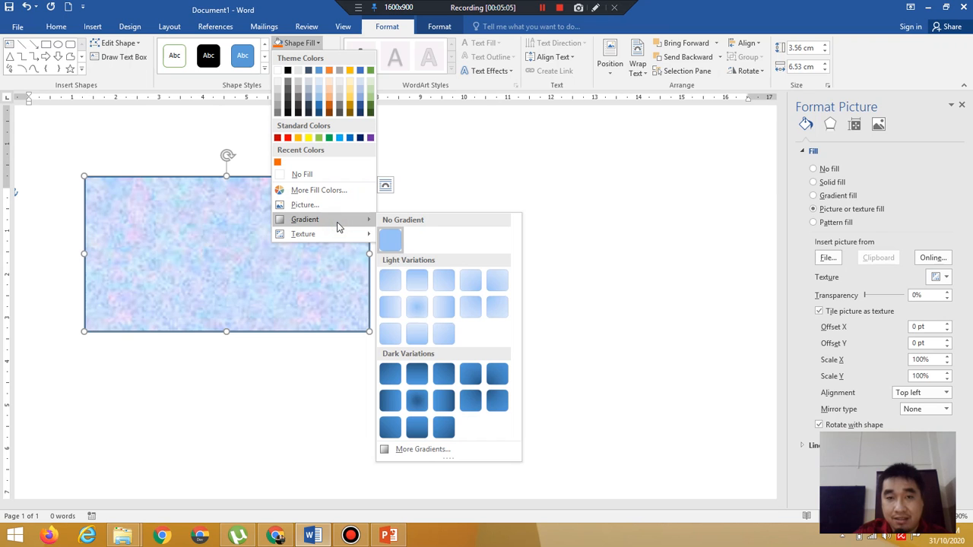
click(487, 452)
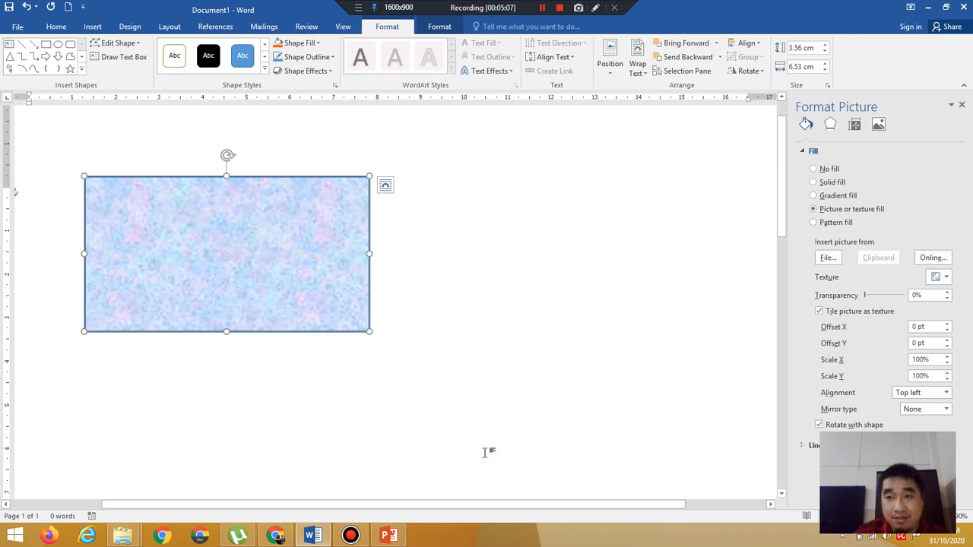
click(852, 196)
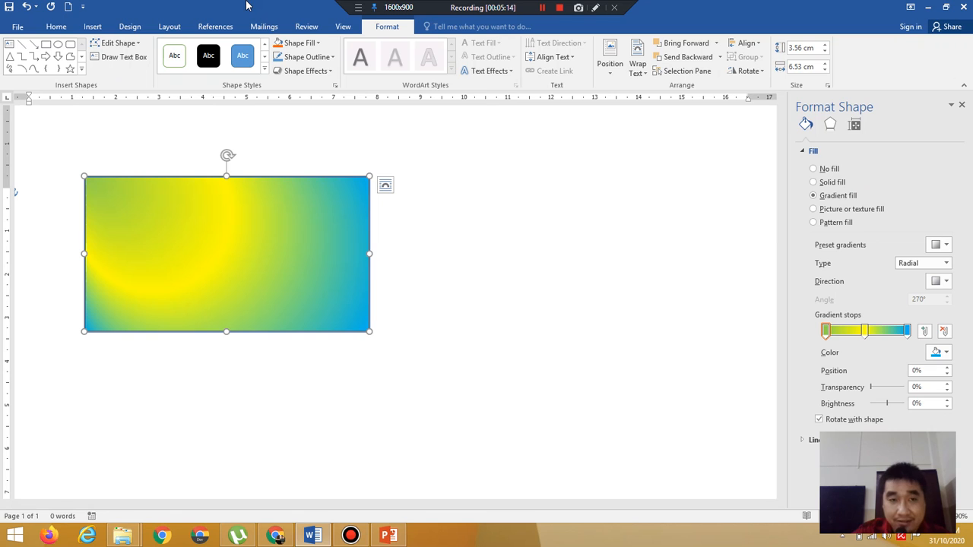
Move the rectangle down and to the right, toward the middle of the page.
drag(304, 231, 268, 238)
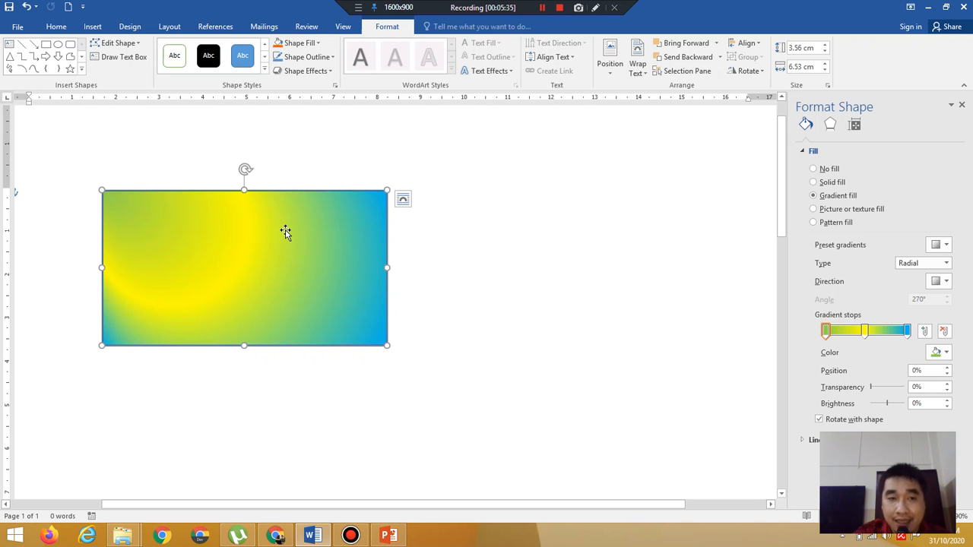
drag(285, 232, 426, 280)
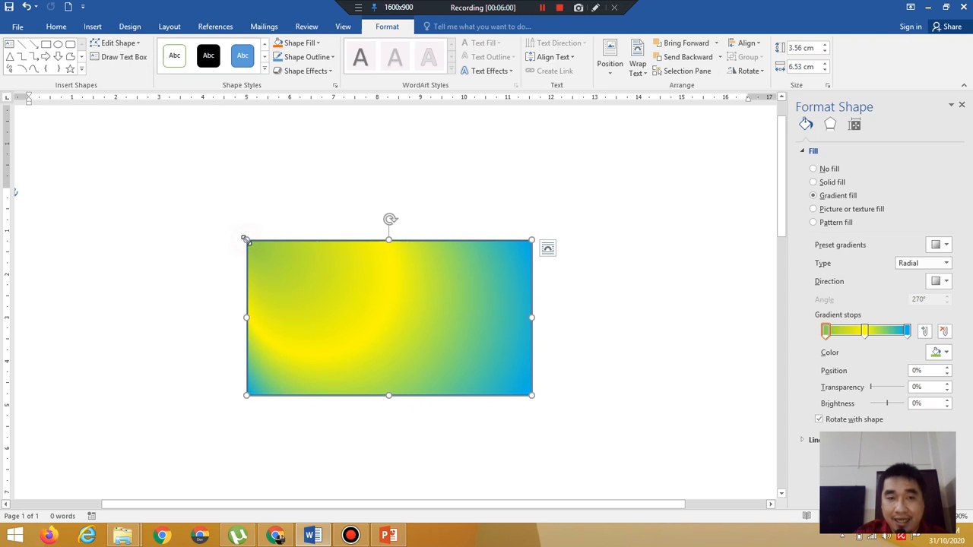
Resize the rectangle from each of its four corners, ending at about 5.08 cm high and 8.02 cm wide.
drag(246, 240, 252, 221)
click(413, 327)
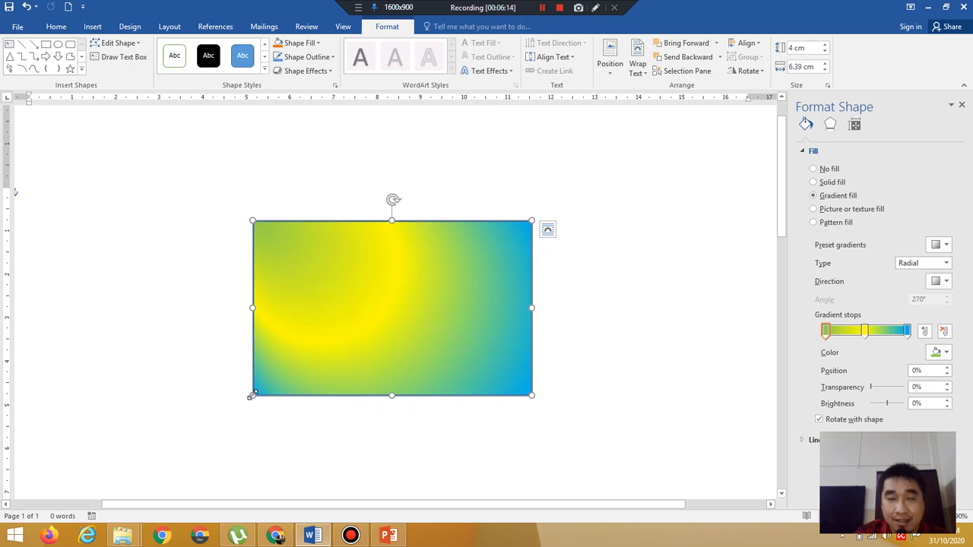
drag(252, 395, 218, 383)
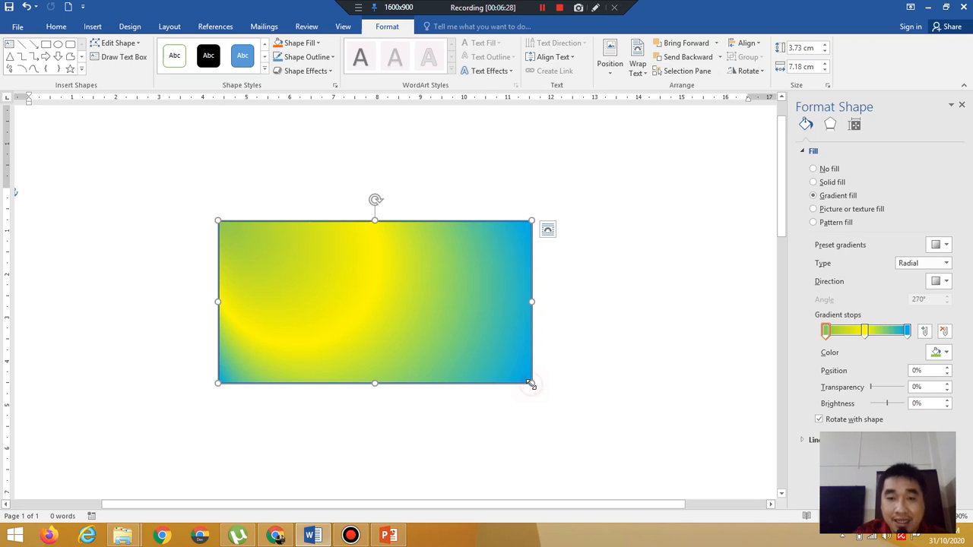
drag(531, 385, 549, 420)
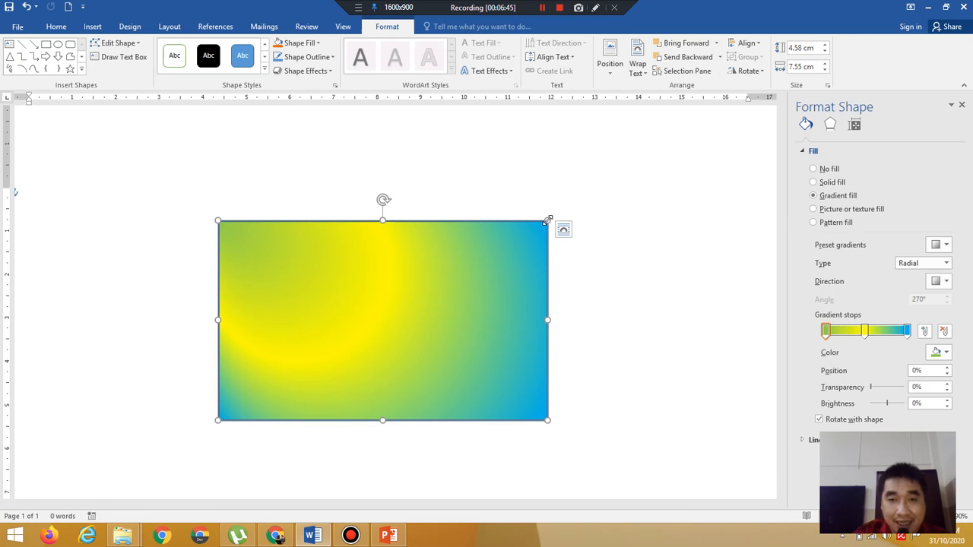
drag(548, 221, 362, 355)
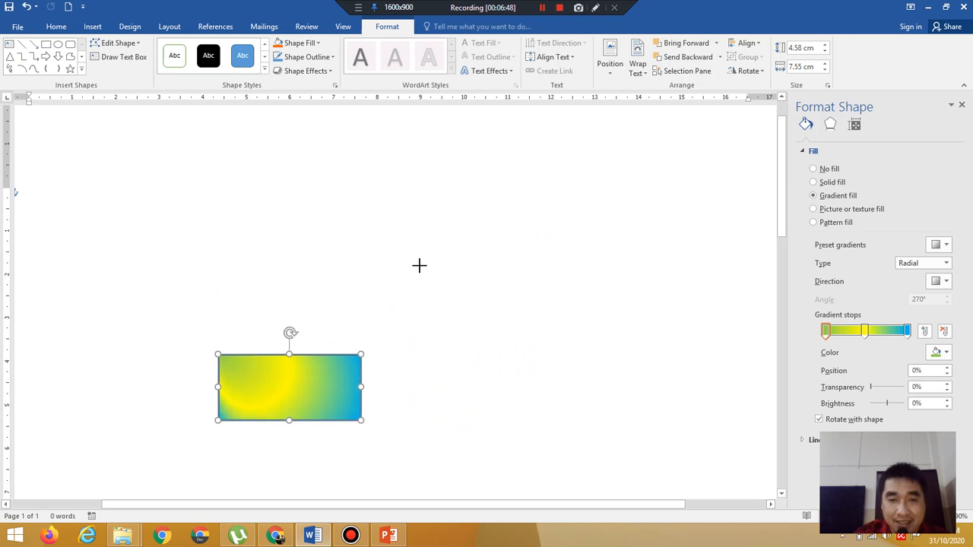
drag(419, 265, 569, 199)
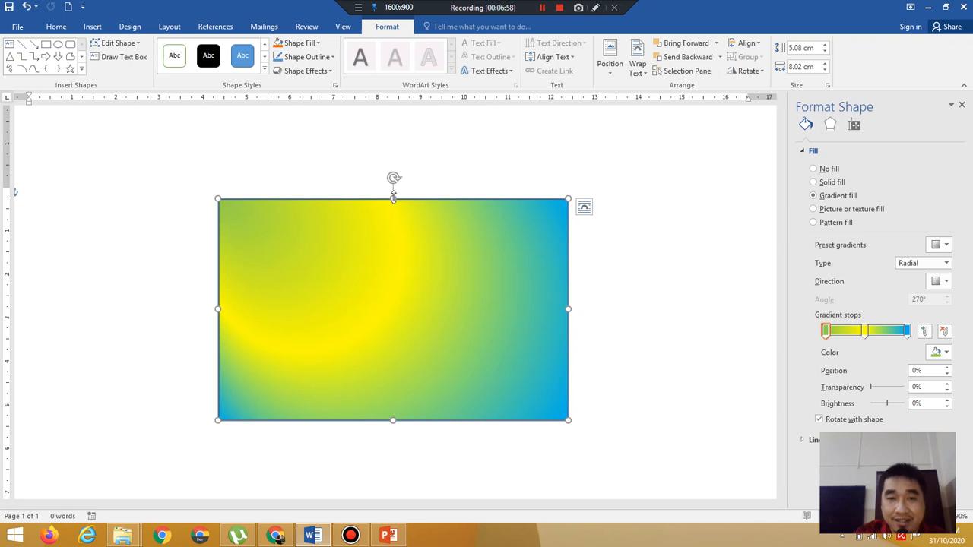
Resize the rectangle from its four edges to about 4.98 cm high and 8.79 cm wide, and try out its rotation.
mouse_move(393, 198)
mouse_down()
mouse_move(397, 313)
mouse_move(391, 188)
mouse_up()
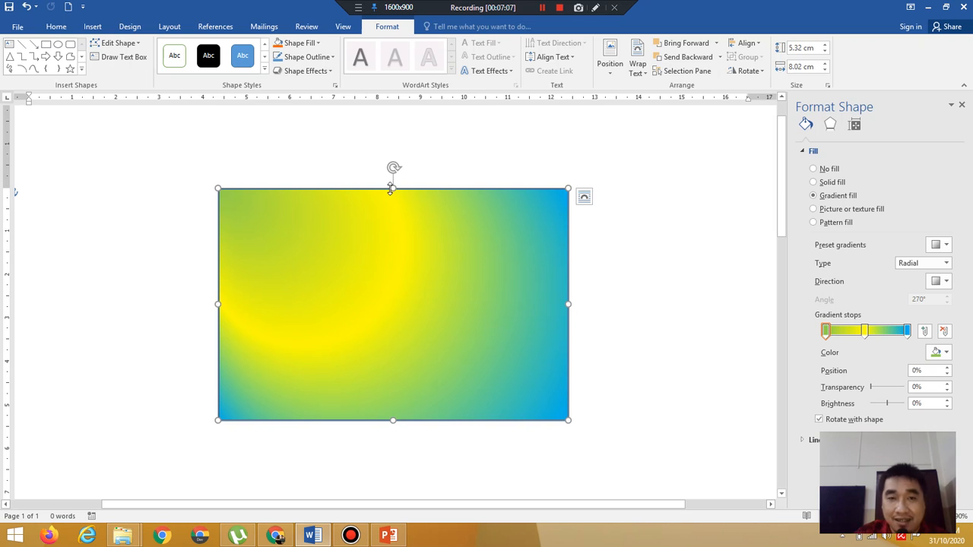
click(394, 423)
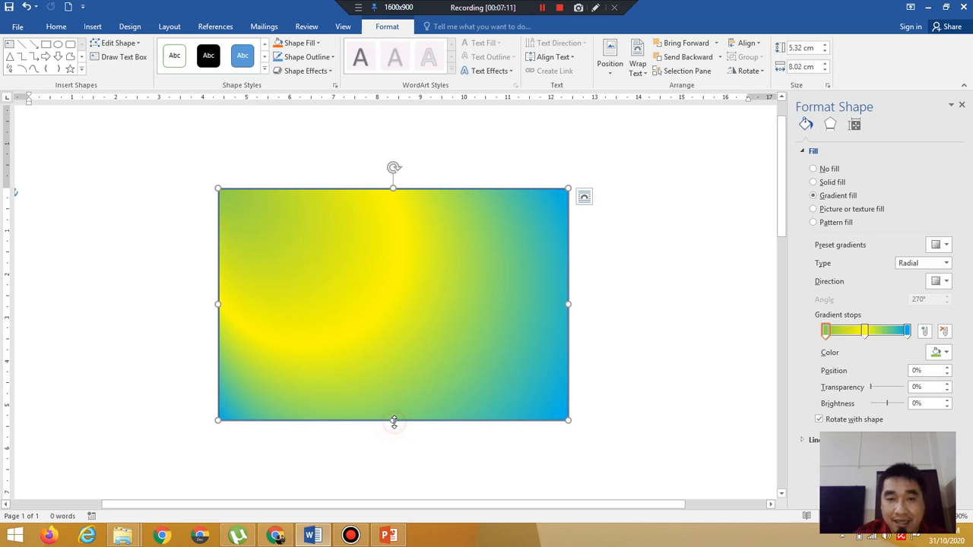
drag(393, 423, 430, 409)
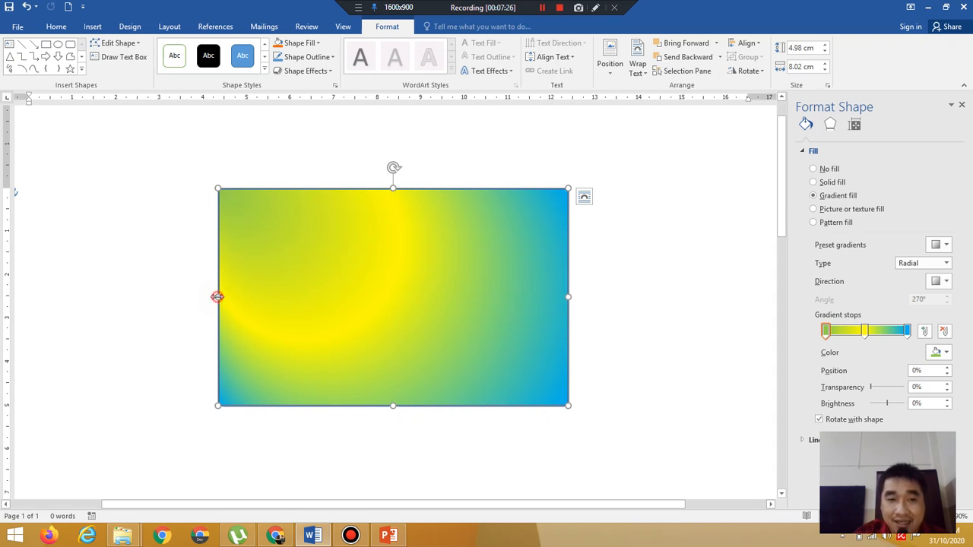
mouse_move(217, 296)
mouse_down()
mouse_move(450, 312)
mouse_move(207, 297)
mouse_up()
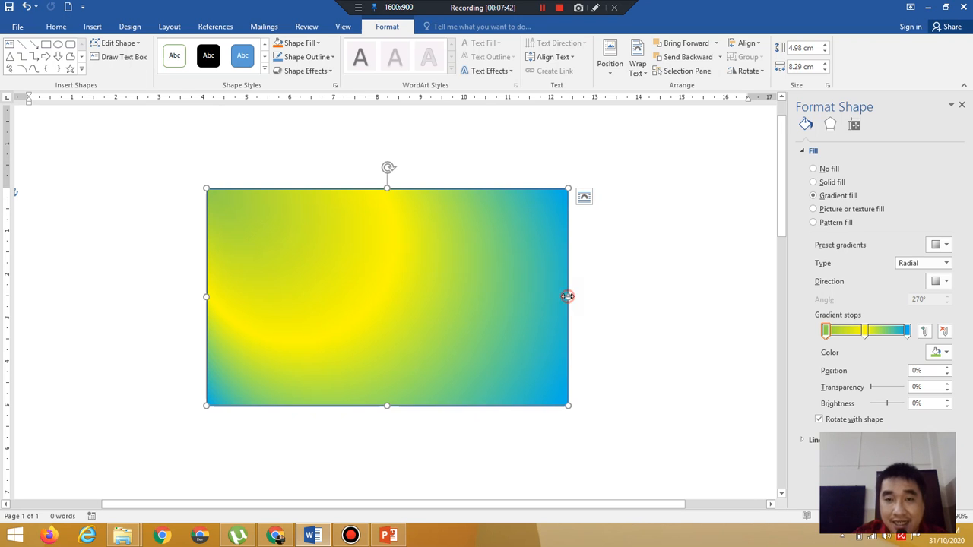
drag(568, 297, 591, 293)
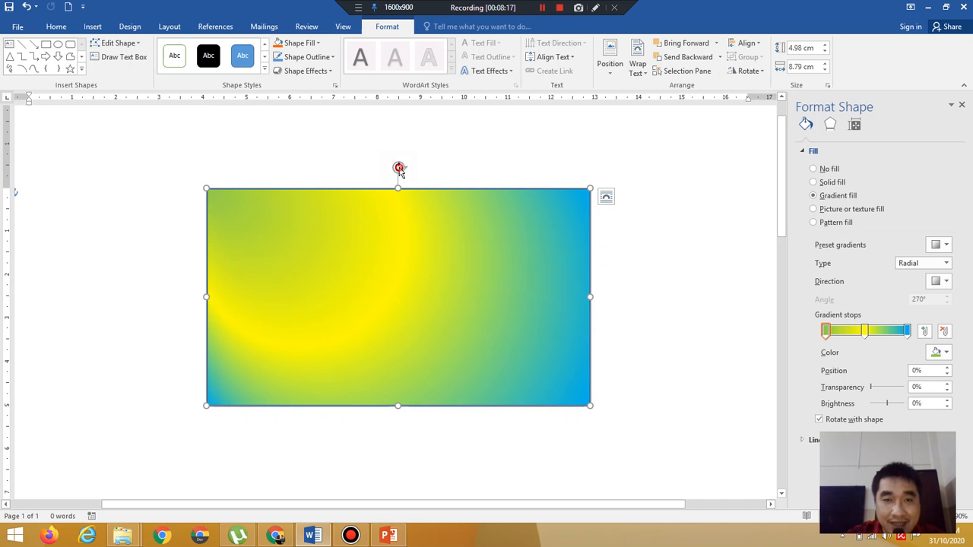
drag(400, 168, 396, 230)
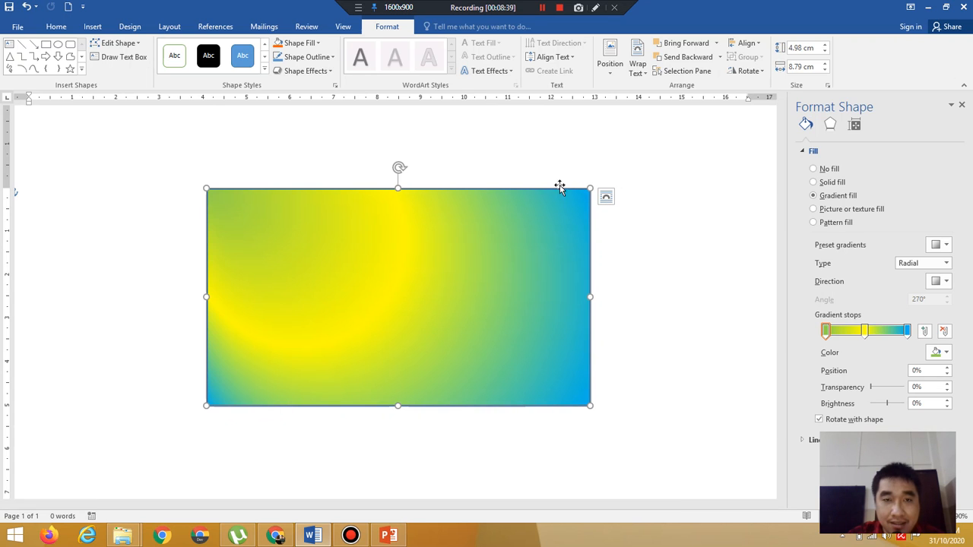
Set the rectangle's outline to pink, picked from the standard colors of the additional outline colors.
click(322, 57)
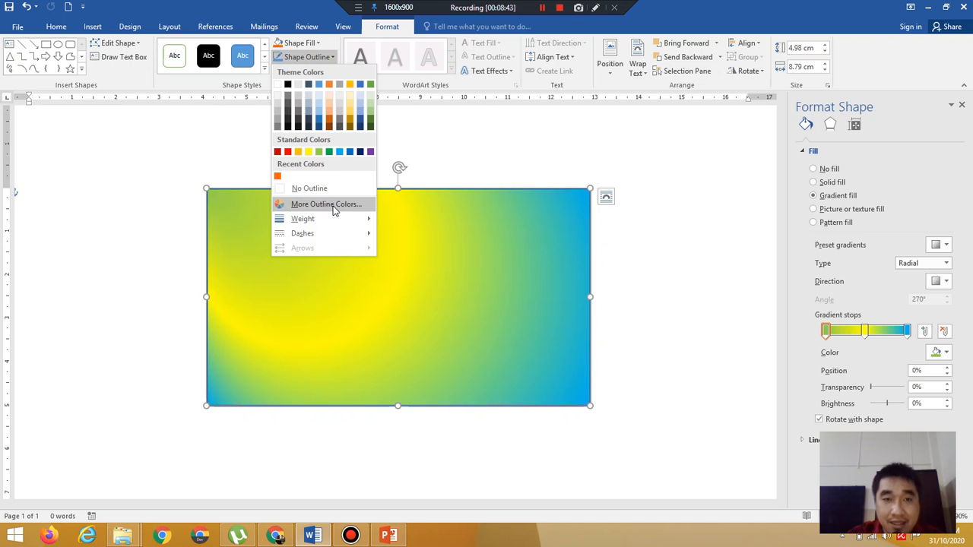
click(334, 206)
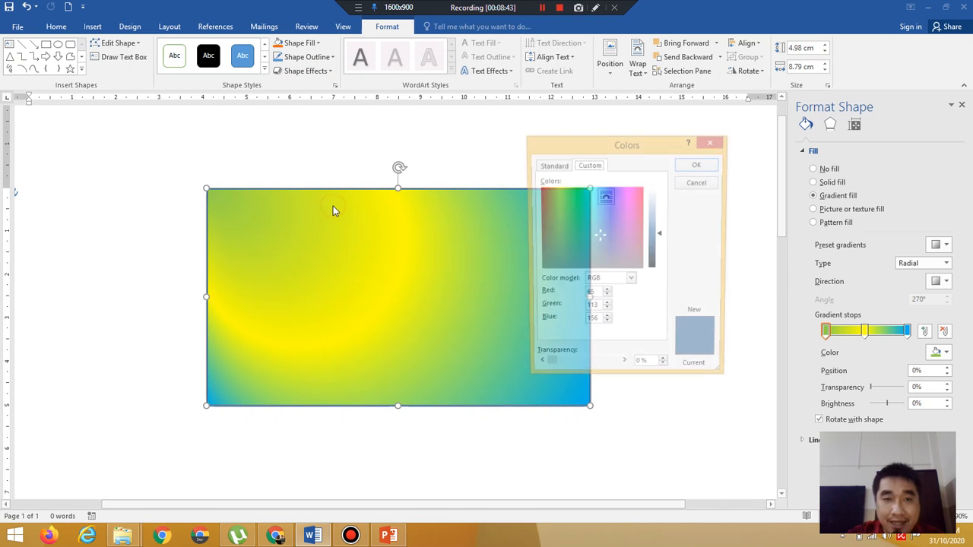
click(548, 167)
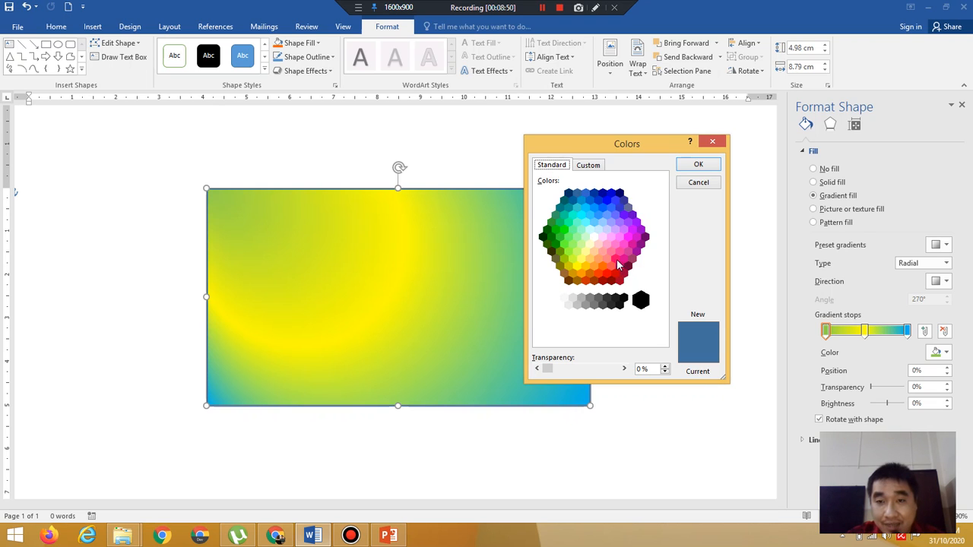
click(619, 251)
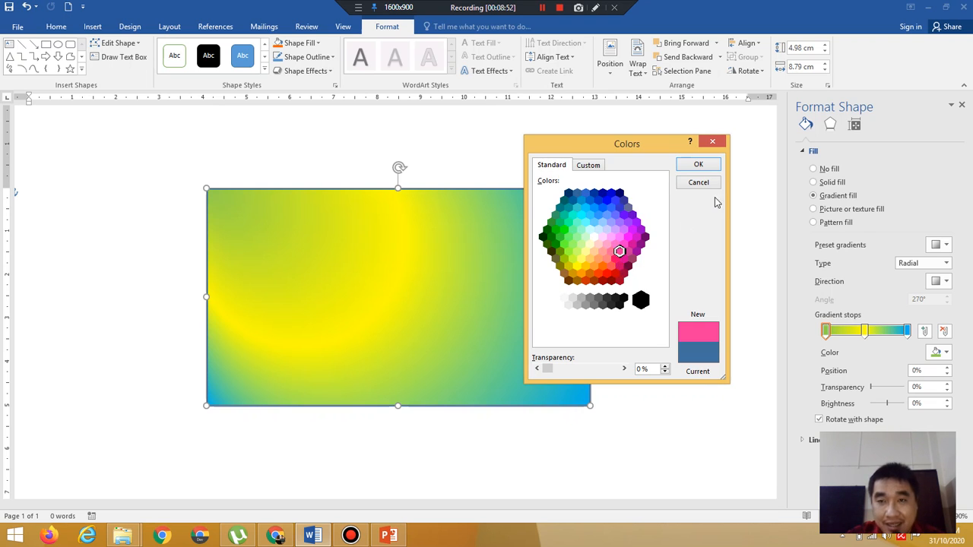
click(699, 165)
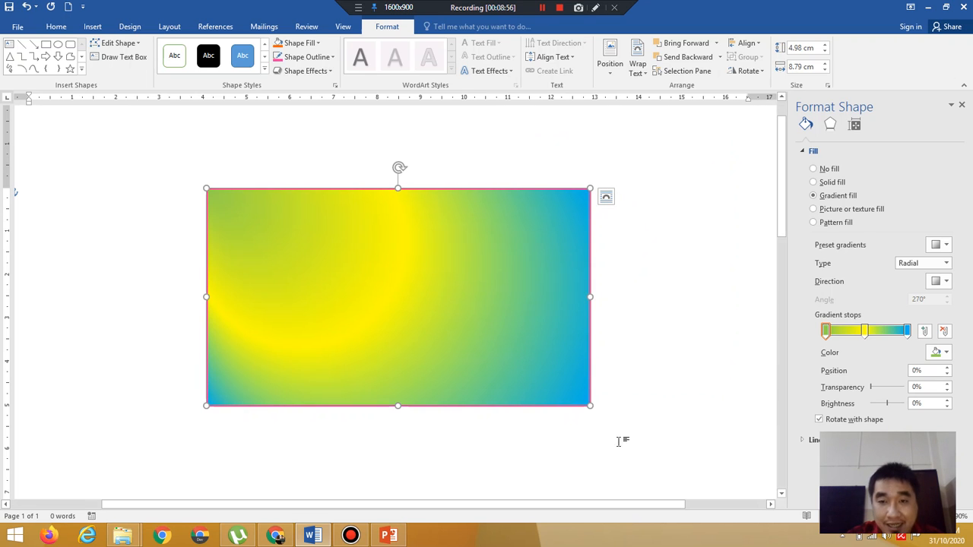
Make the rectangle's pink outline slightly thicker and set its dash style to Dash.
click(326, 60)
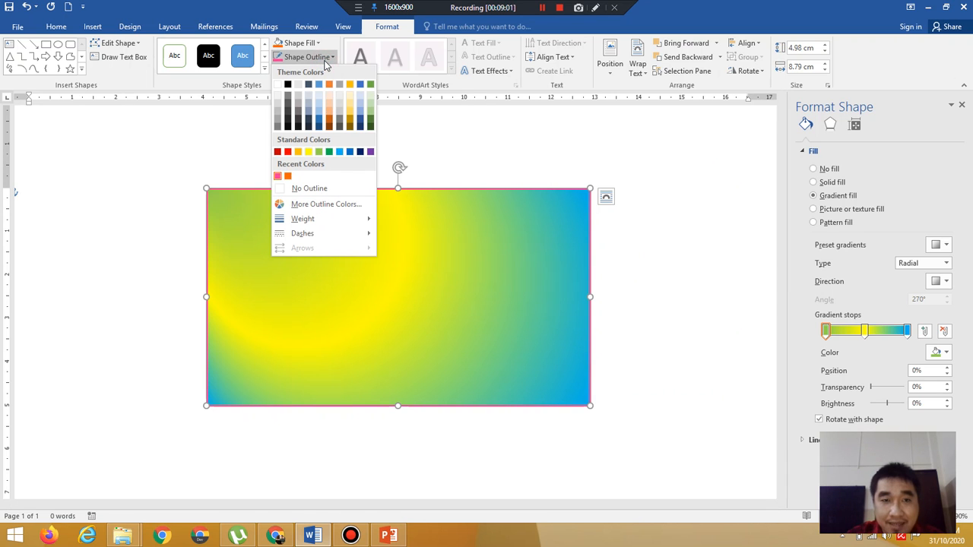
mouse_move(336, 220)
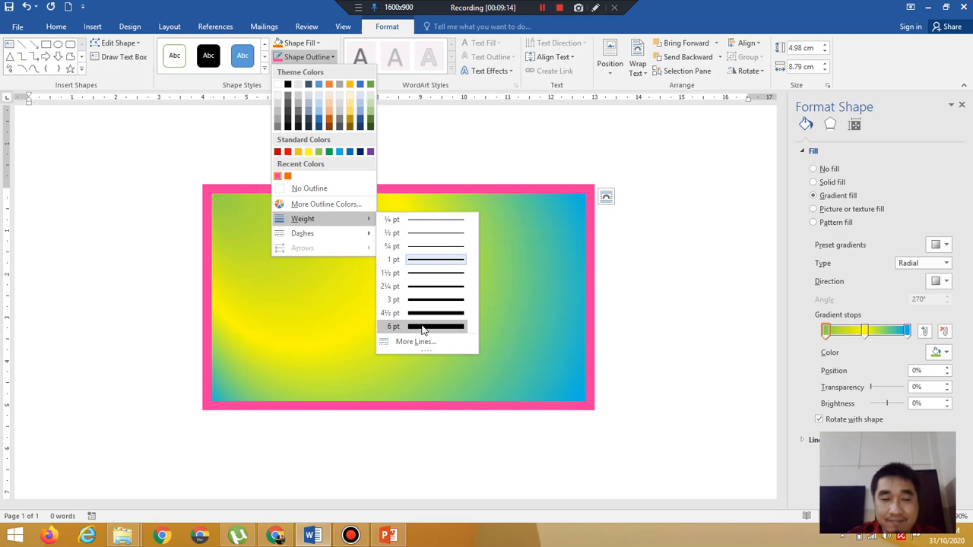
click(417, 279)
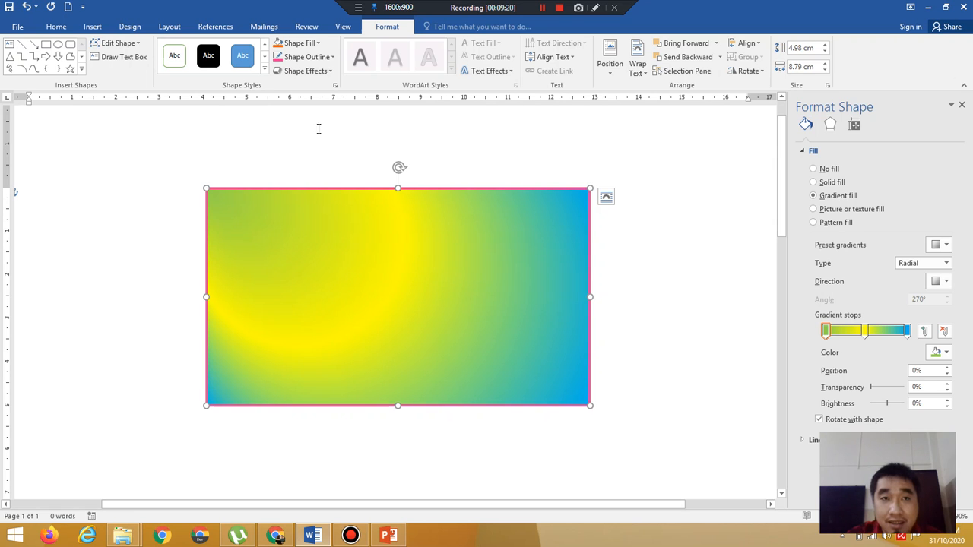
click(316, 57)
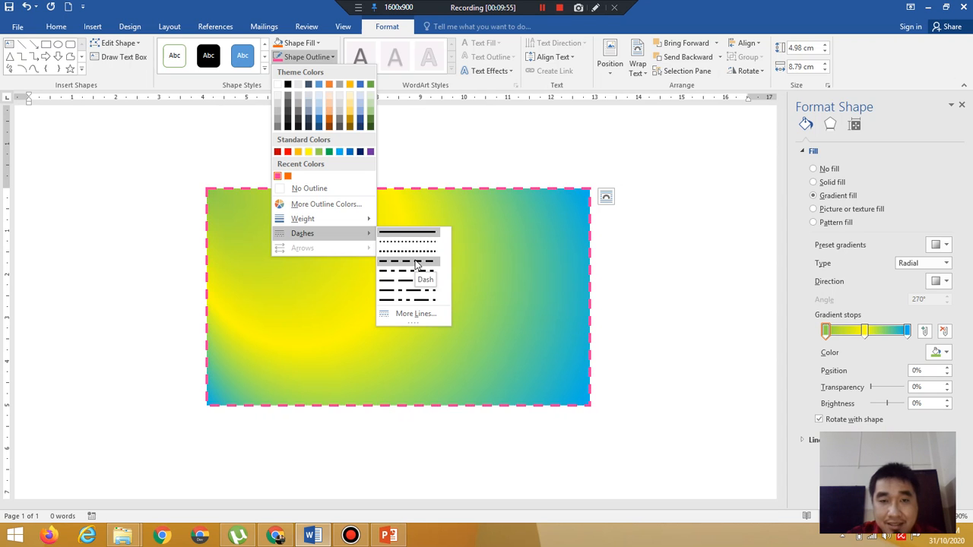
click(416, 263)
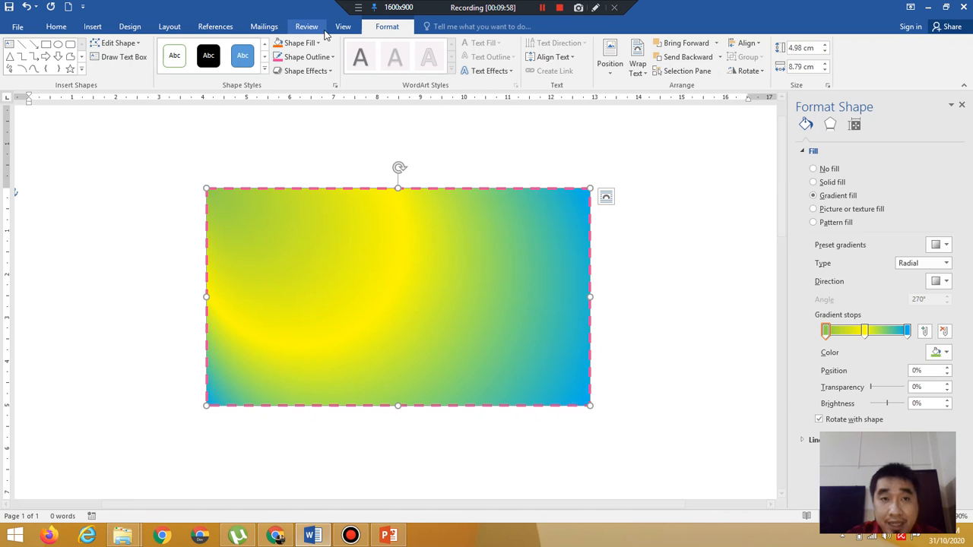
Give the rectangle a perspective shadow preset that casts diagonally toward the upper right.
click(326, 76)
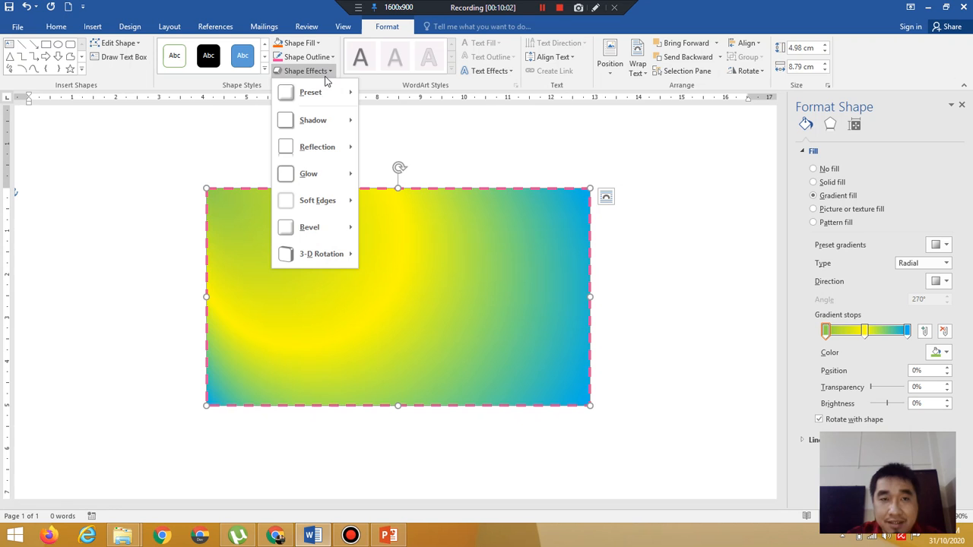
mouse_move(325, 92)
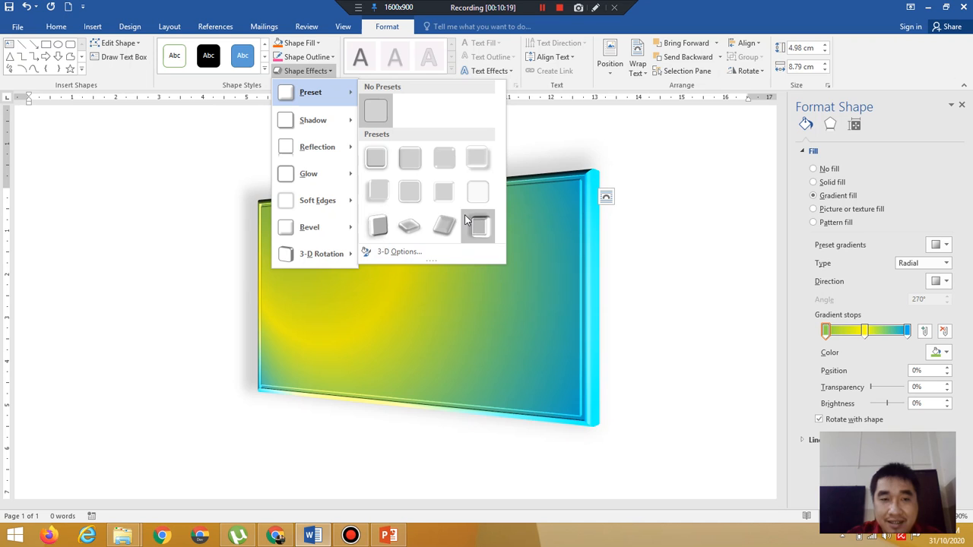
mouse_move(339, 125)
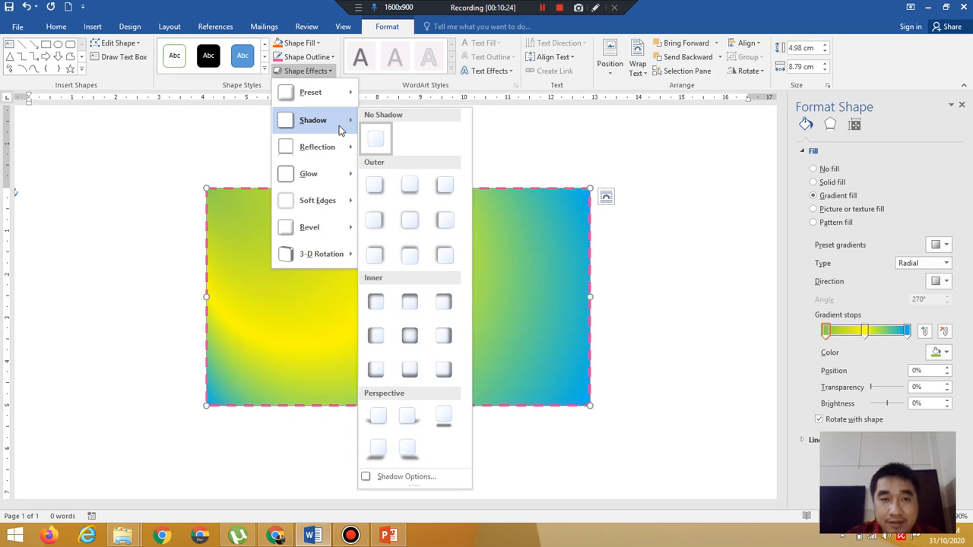
click(417, 479)
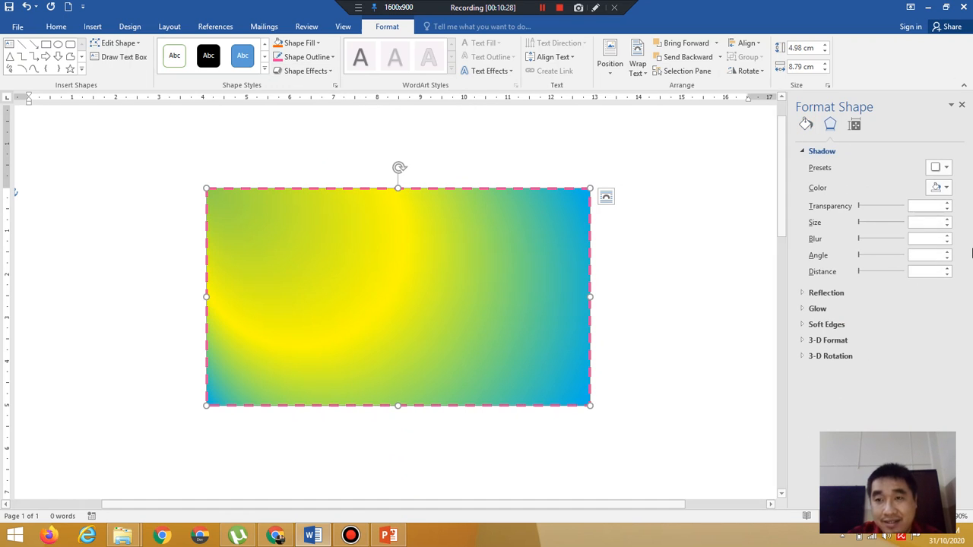
click(946, 168)
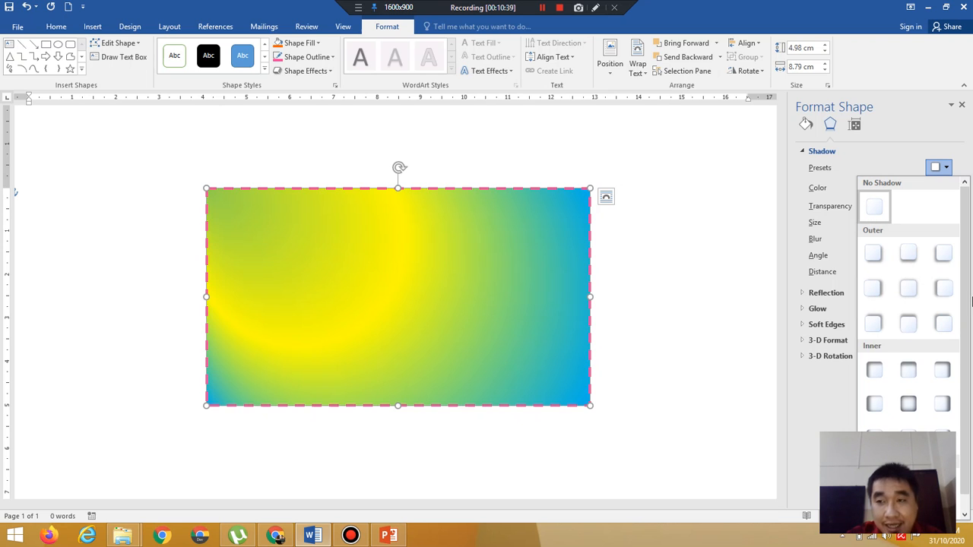
drag(966, 303, 968, 343)
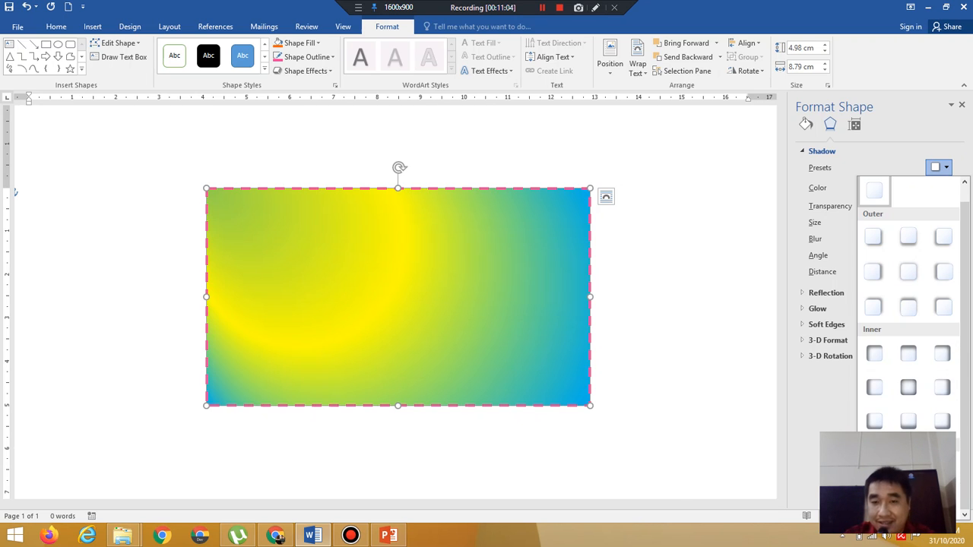
click(909, 469)
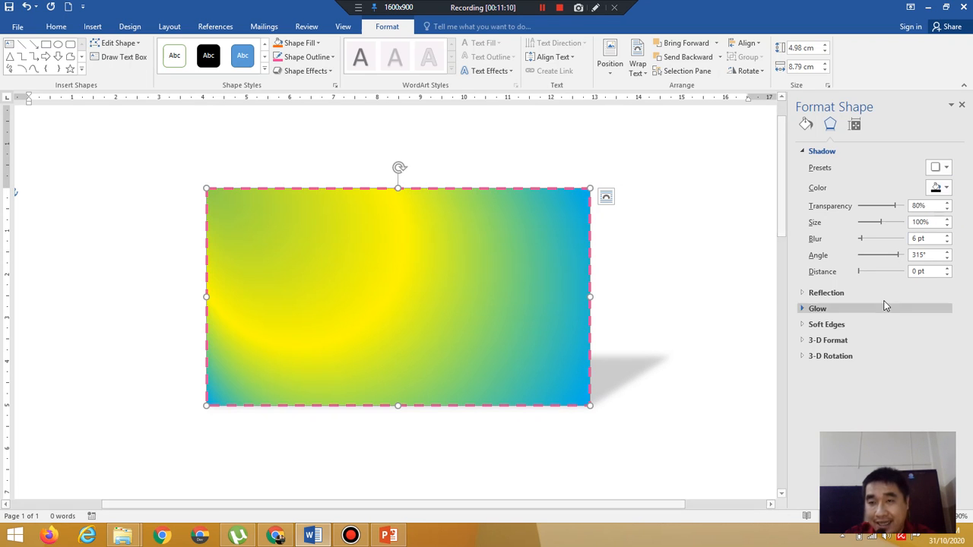
Set the shadow's color to bright green, picked from the standard colors of the additional color choices.
click(950, 191)
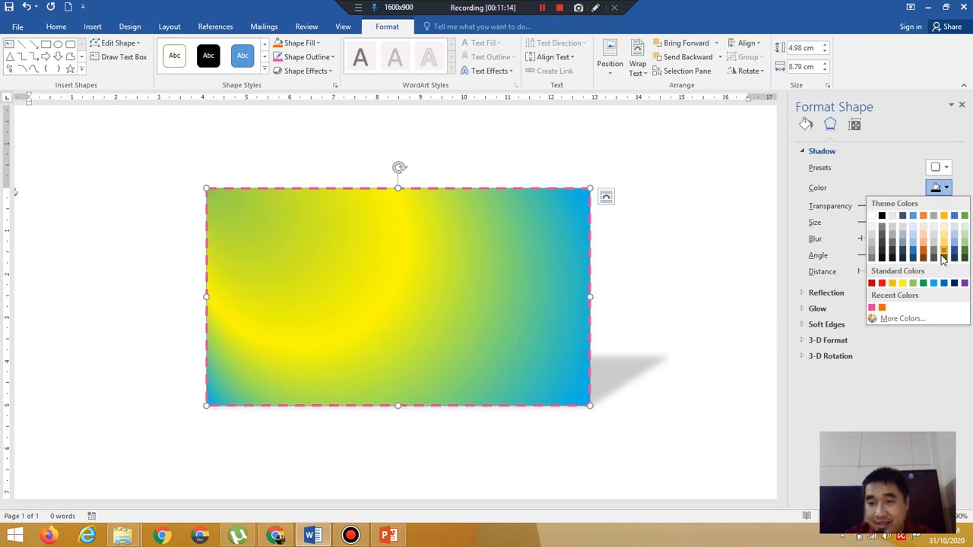
click(925, 322)
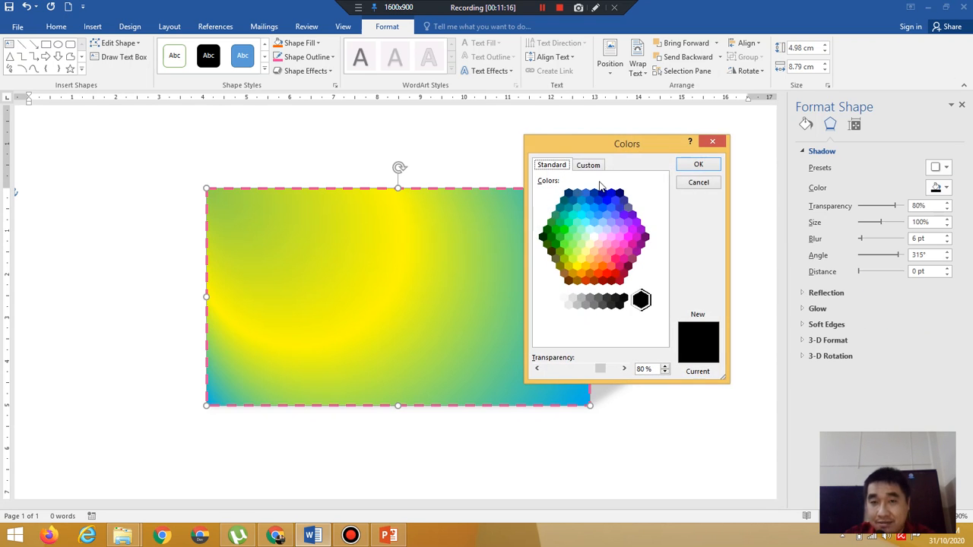
click(564, 231)
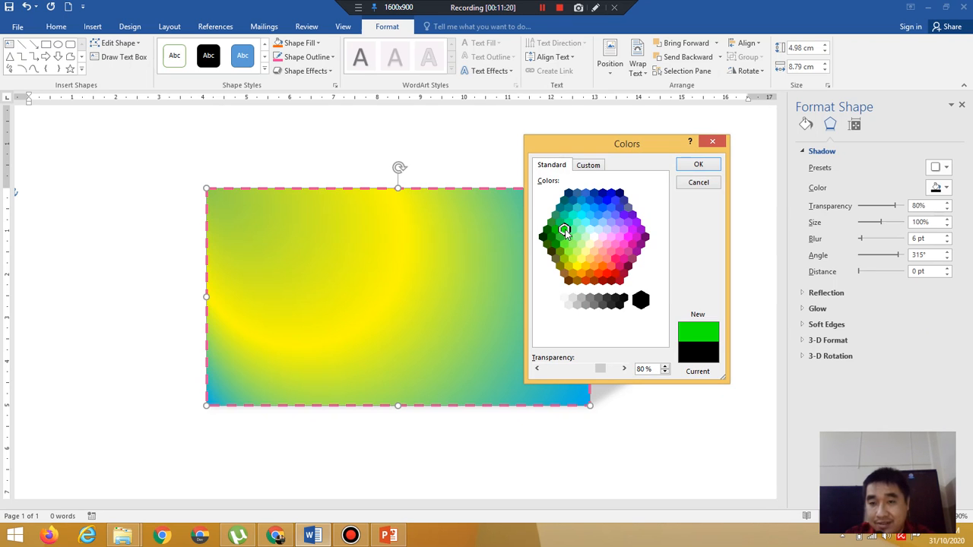
click(704, 167)
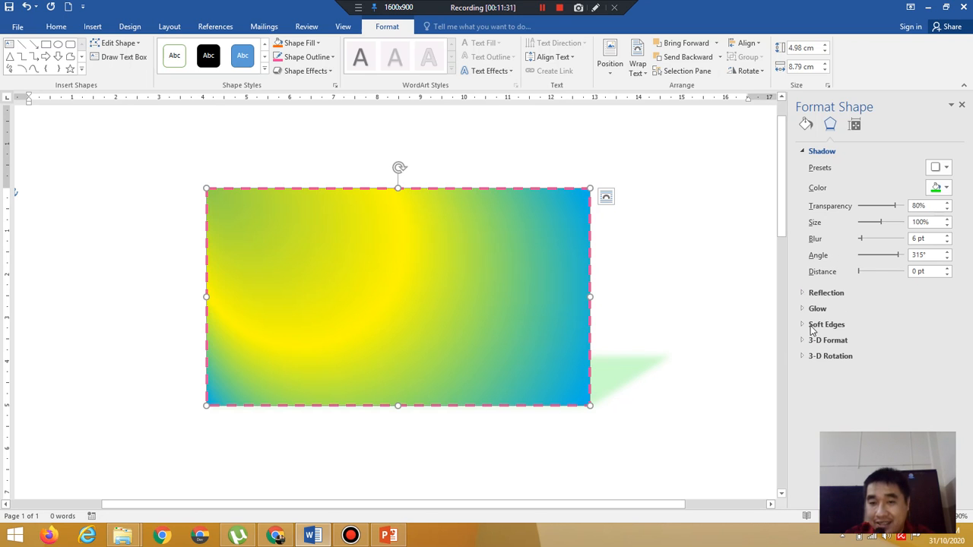
Set the shadow's transparency to 54% and its blur to 10 pt.
click(895, 208)
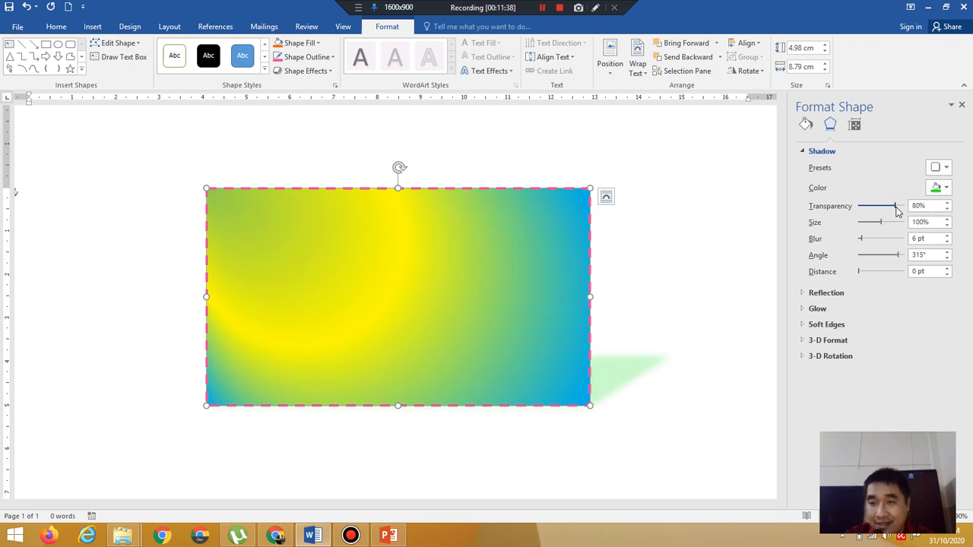
drag(890, 212, 884, 214)
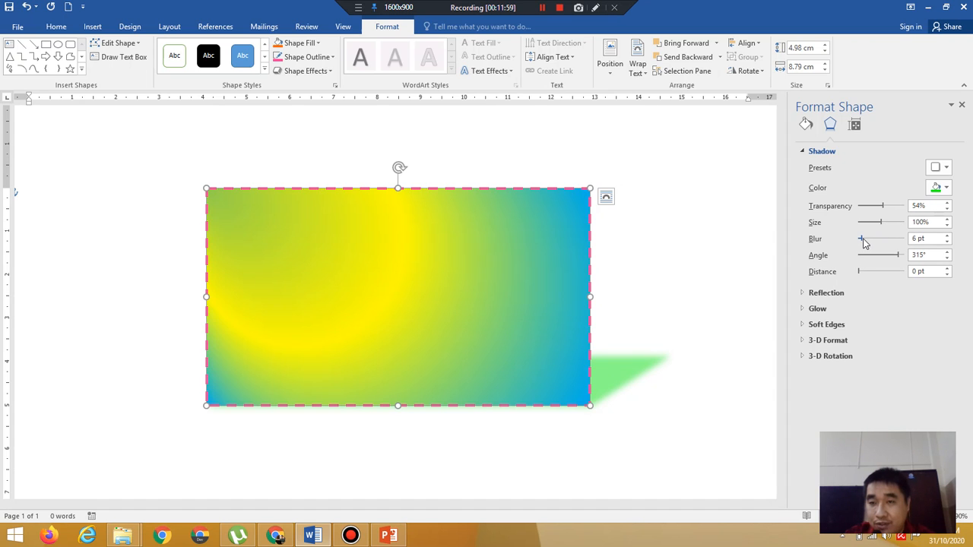
mouse_move(864, 242)
mouse_down()
mouse_move(875, 240)
mouse_move(865, 248)
mouse_up()
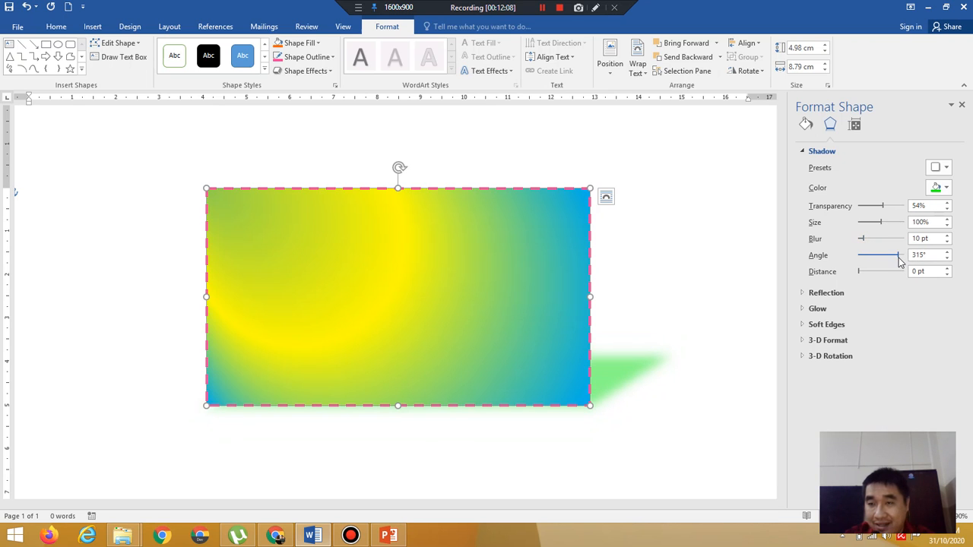
Set the shadow's angle to 283° and its distance to 0 pt.
click(898, 257)
mouse_move(895, 258)
mouse_down()
mouse_move(858, 272)
mouse_move(894, 253)
mouse_up()
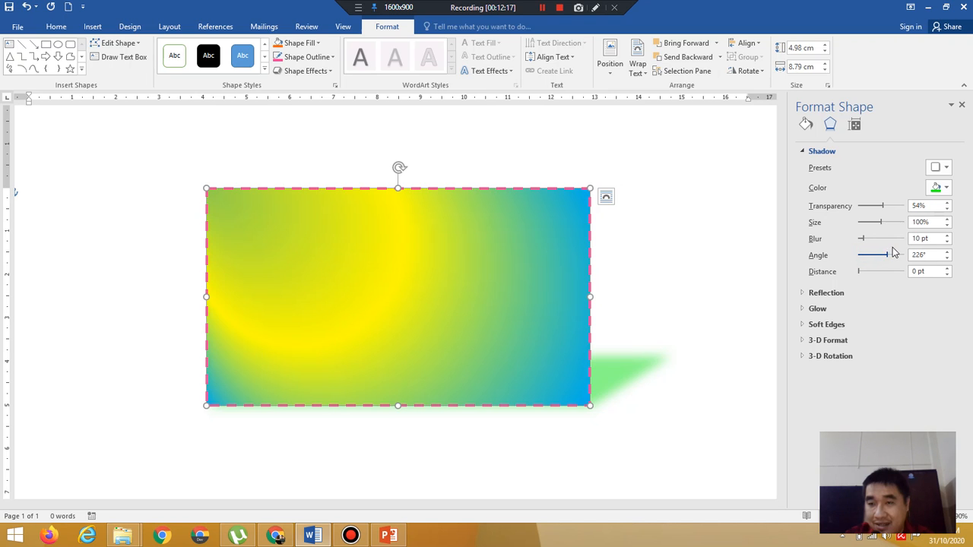
click(859, 272)
mouse_move(859, 273)
mouse_down()
mouse_move(867, 279)
mouse_move(853, 282)
mouse_up()
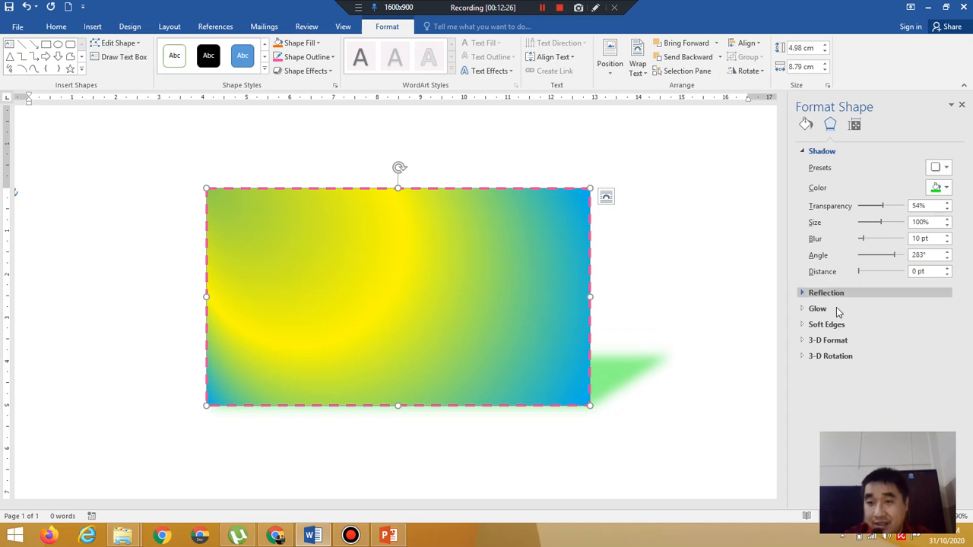
Apply a reflection preset to the rectangle with 50% transparency, 92% size, 0.5 pt blur and 8 pt distance.
click(304, 71)
mouse_move(320, 153)
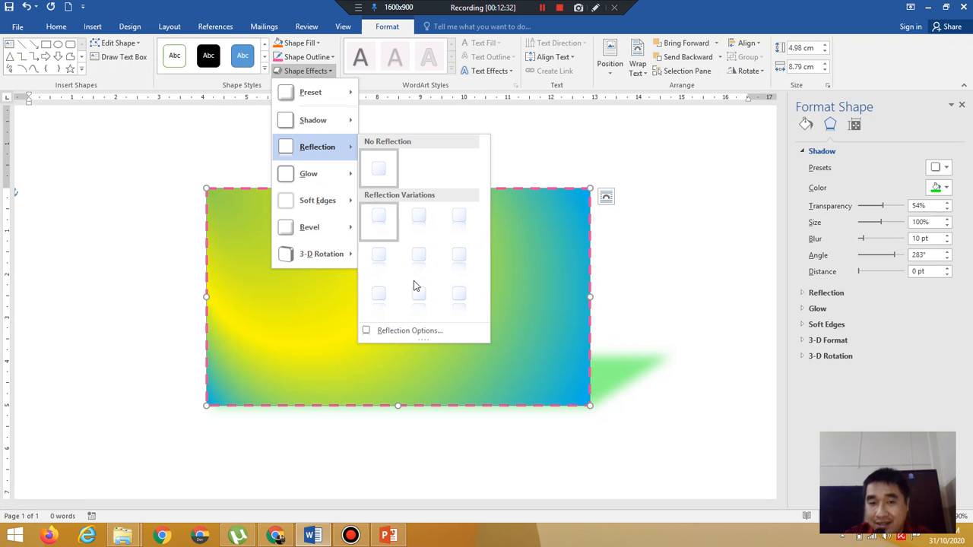
click(422, 332)
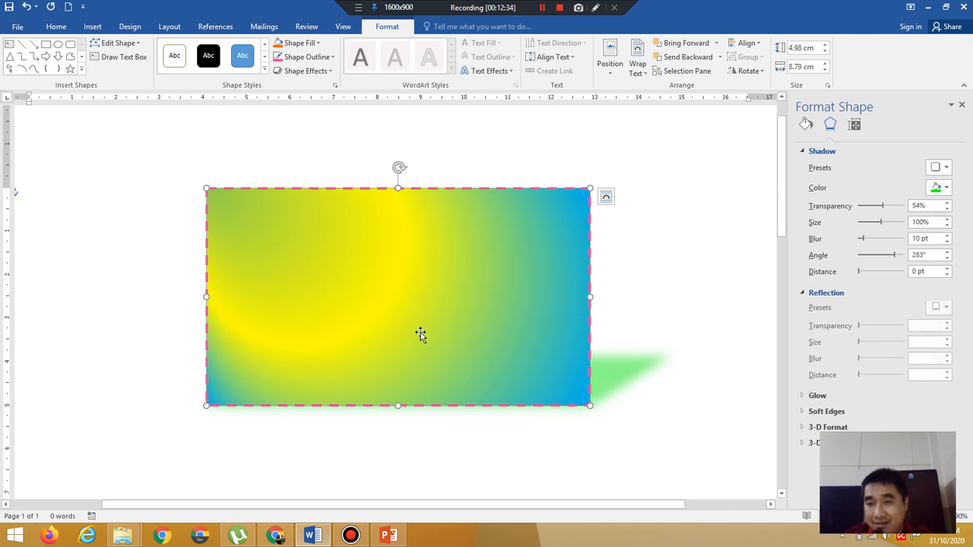
click(945, 310)
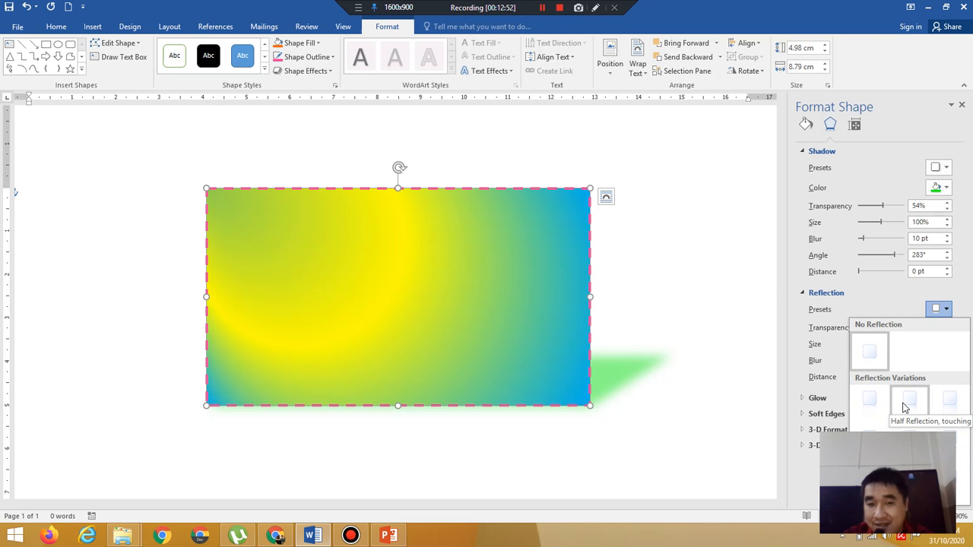
click(867, 405)
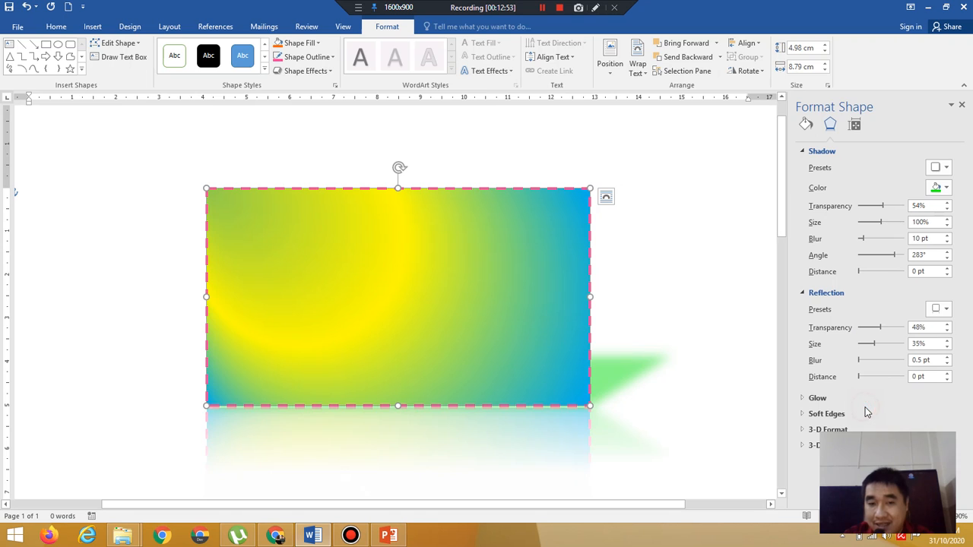
click(947, 309)
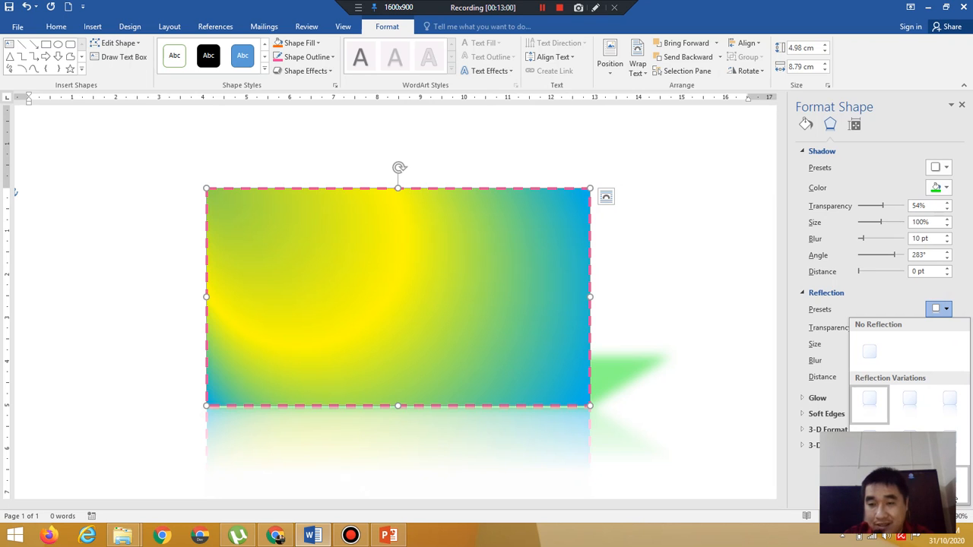
click(950, 476)
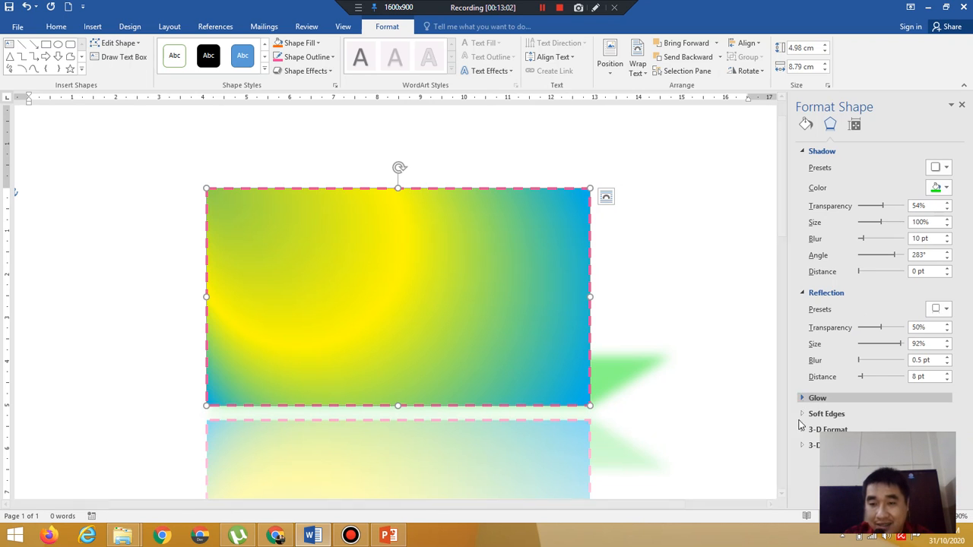
Apply the blue 11 pt glow variation around the rectangle.
click(863, 516)
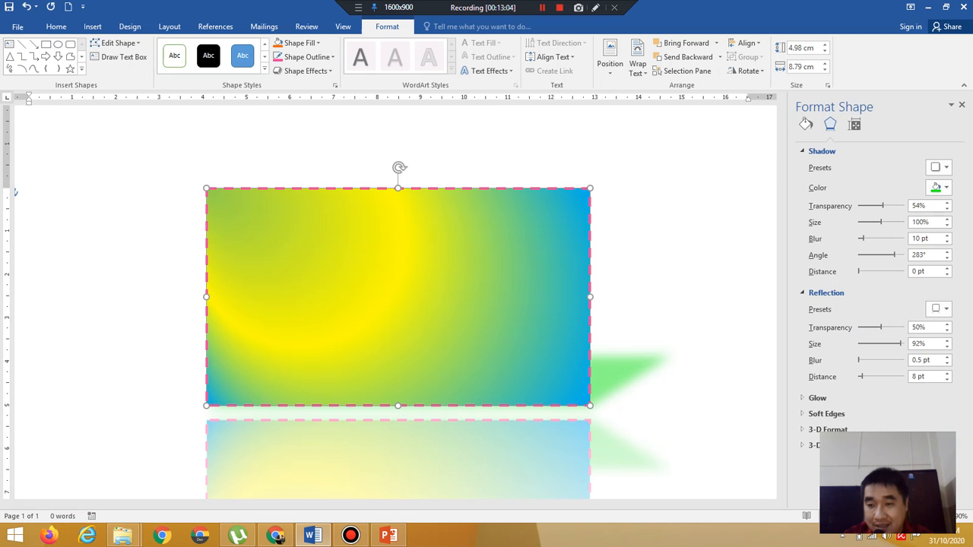
click(863, 516)
click(863, 516)
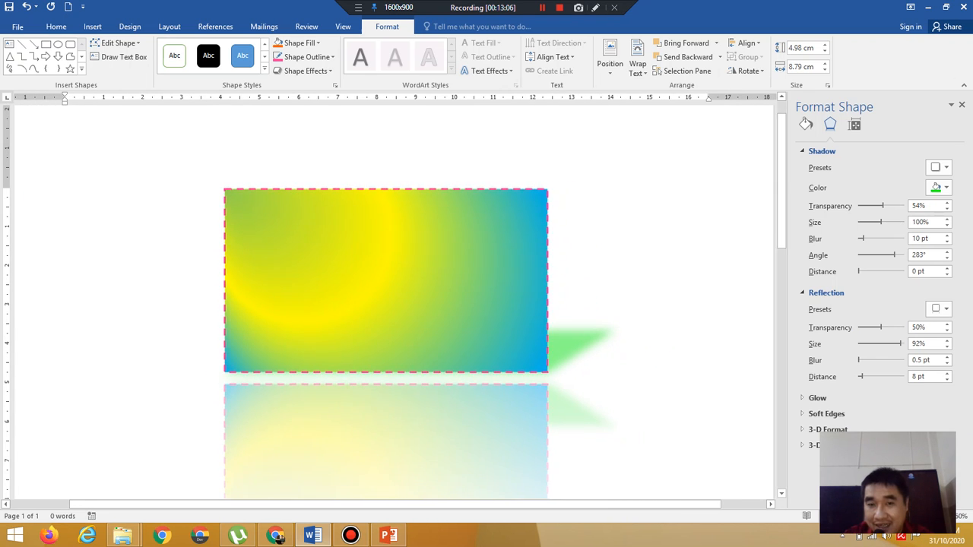
click(863, 517)
click(863, 517)
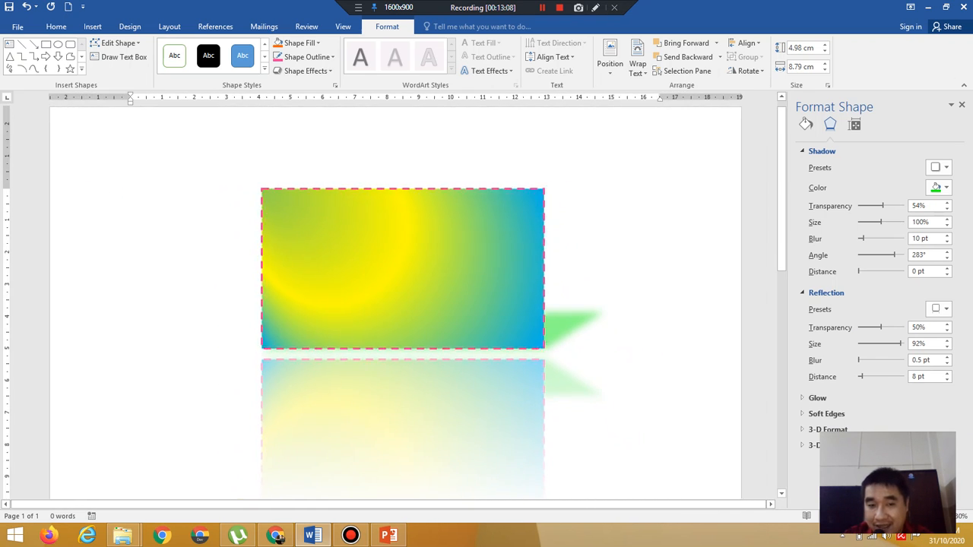
click(863, 517)
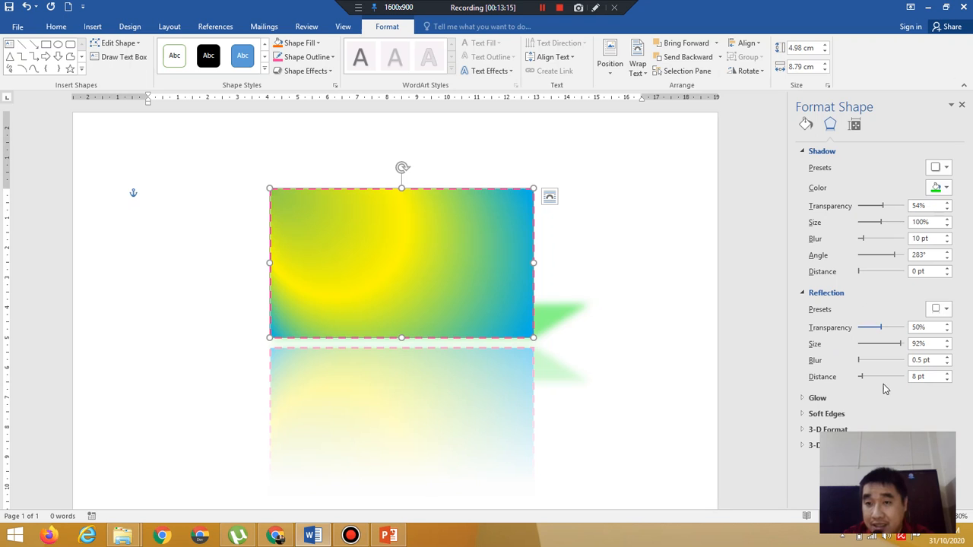
click(322, 72)
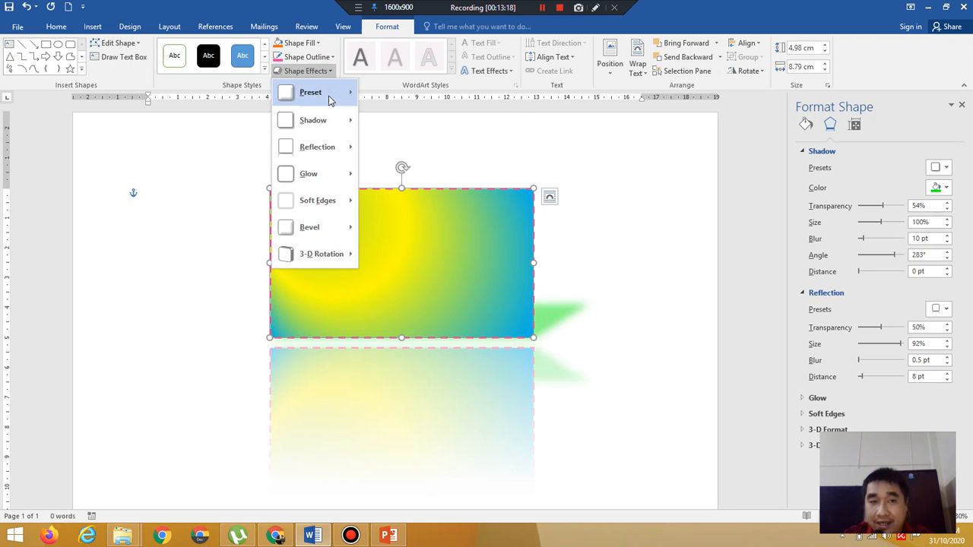
mouse_move(312, 175)
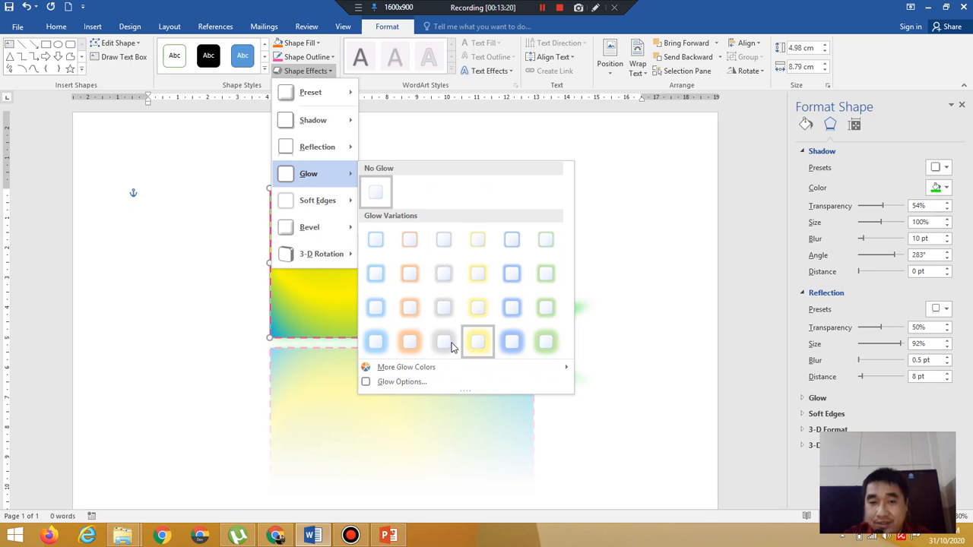
click(433, 381)
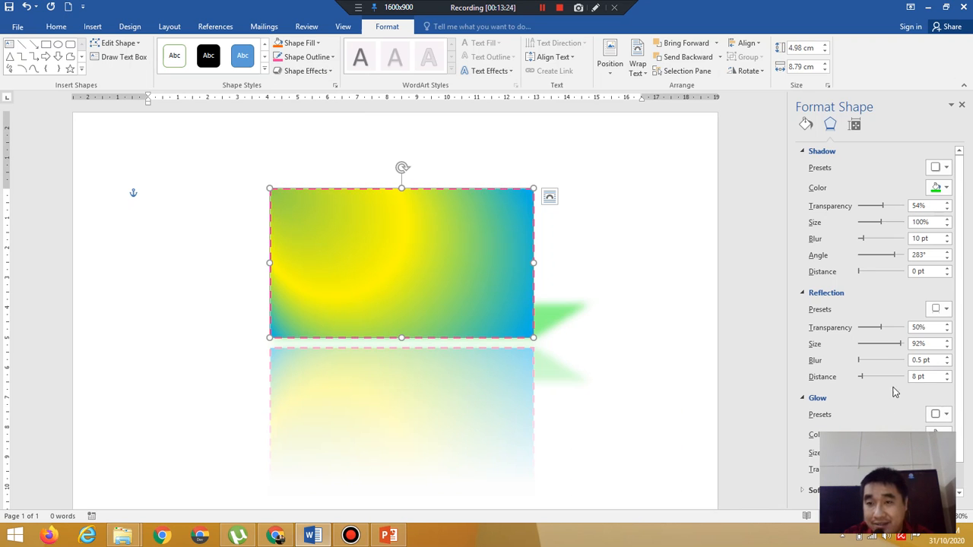
drag(961, 382, 970, 439)
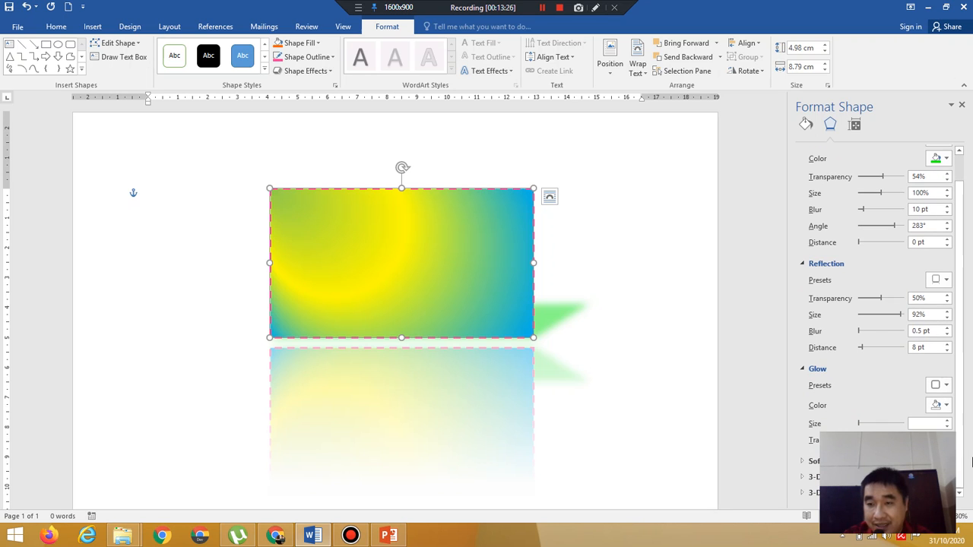
click(943, 388)
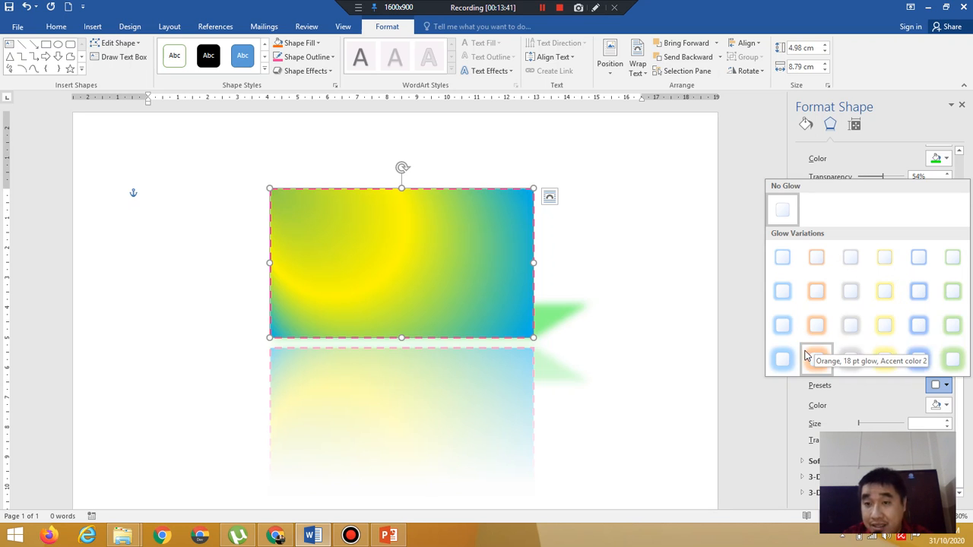
click(913, 331)
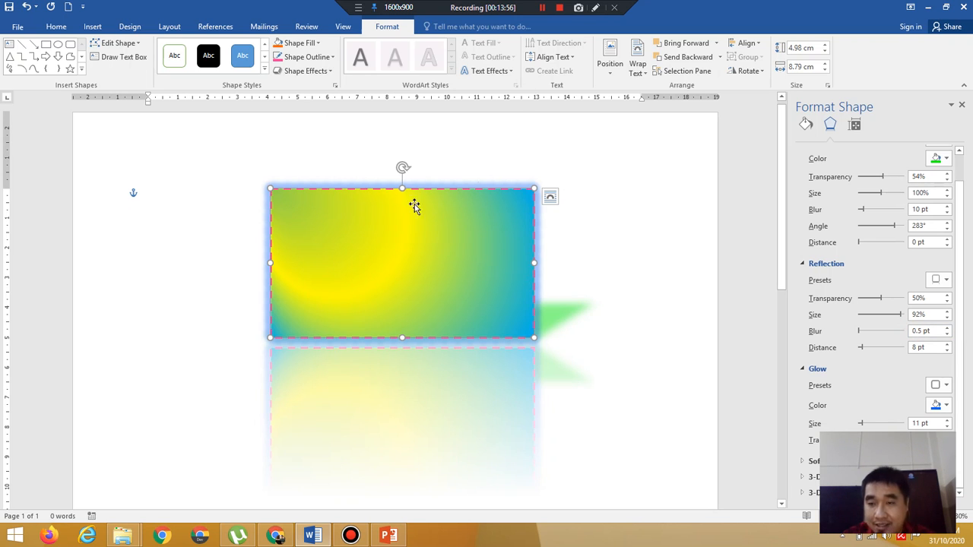
Change the rectangle's glow colour to magenta-purple using a custom pick from the standard colour palette.
click(947, 407)
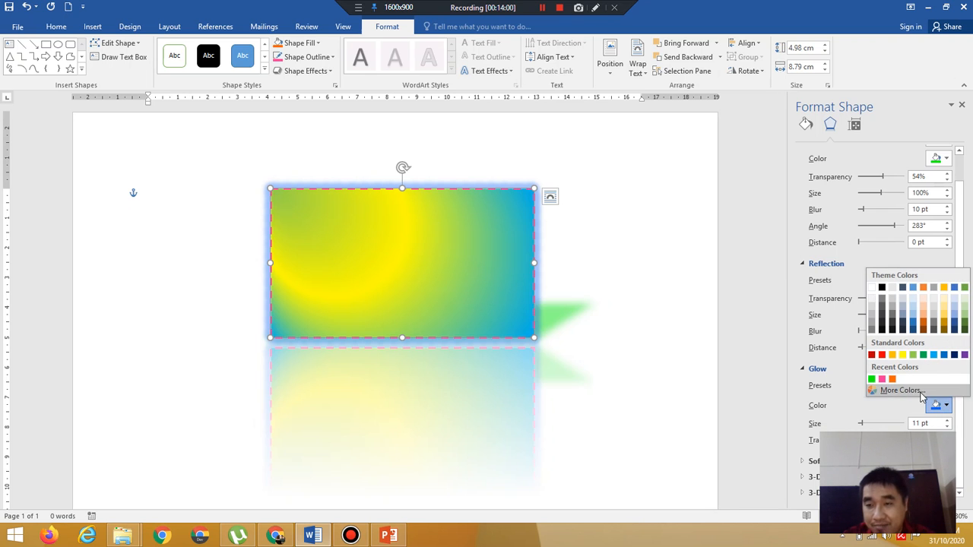
click(897, 390)
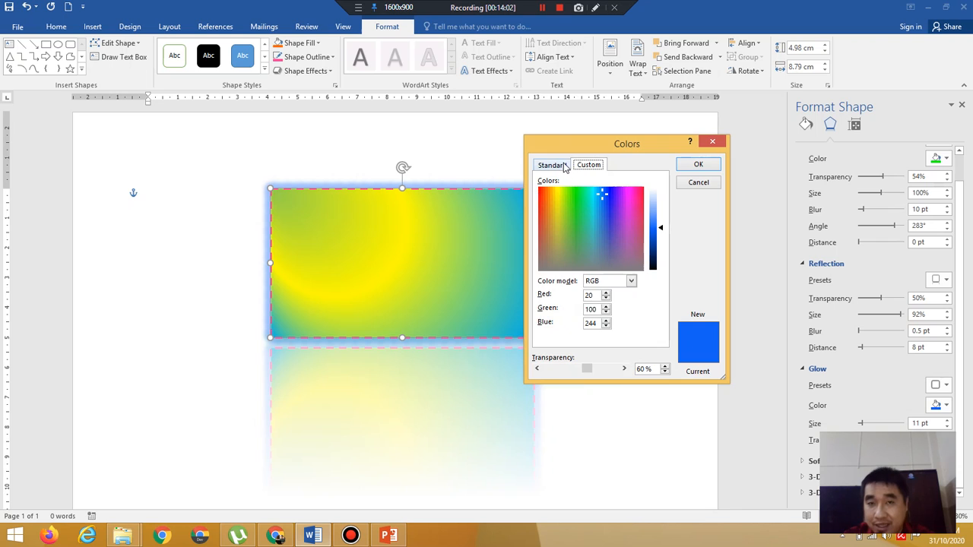
click(564, 165)
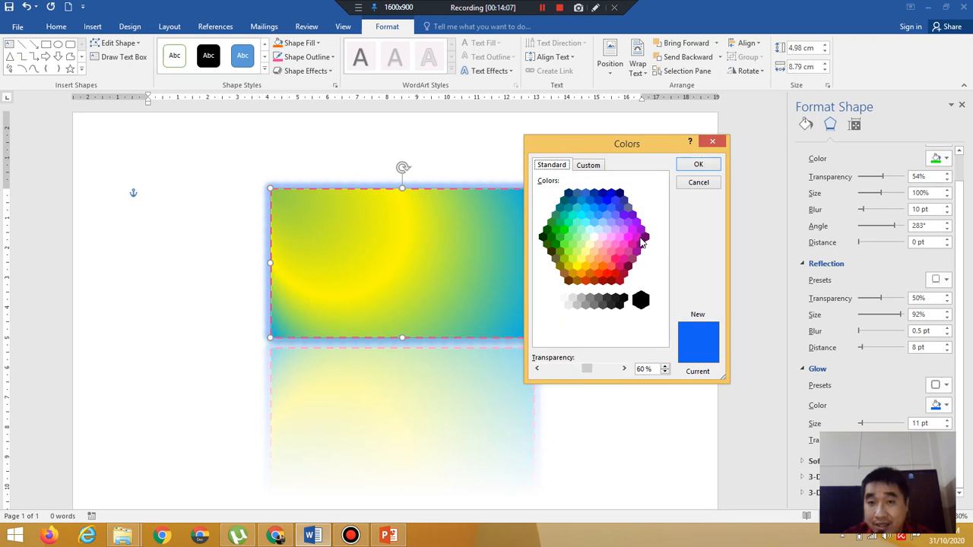
click(637, 238)
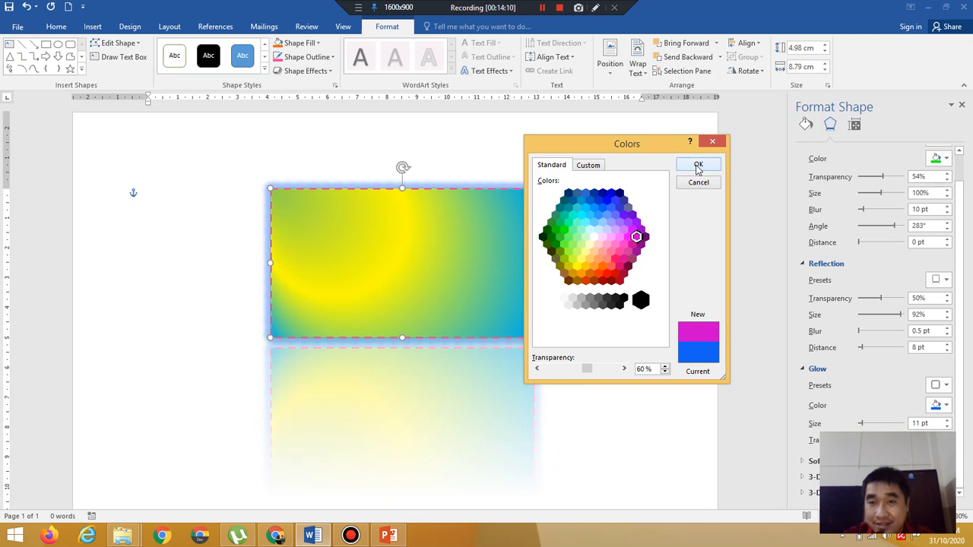
click(698, 166)
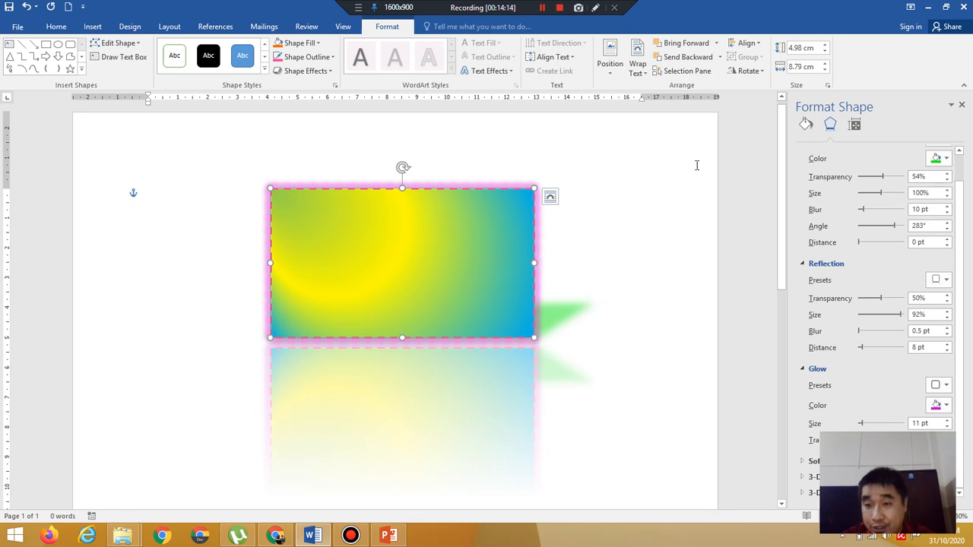
Open the soft edges options for the rectangle and apply the 1 Point preset.
click(320, 72)
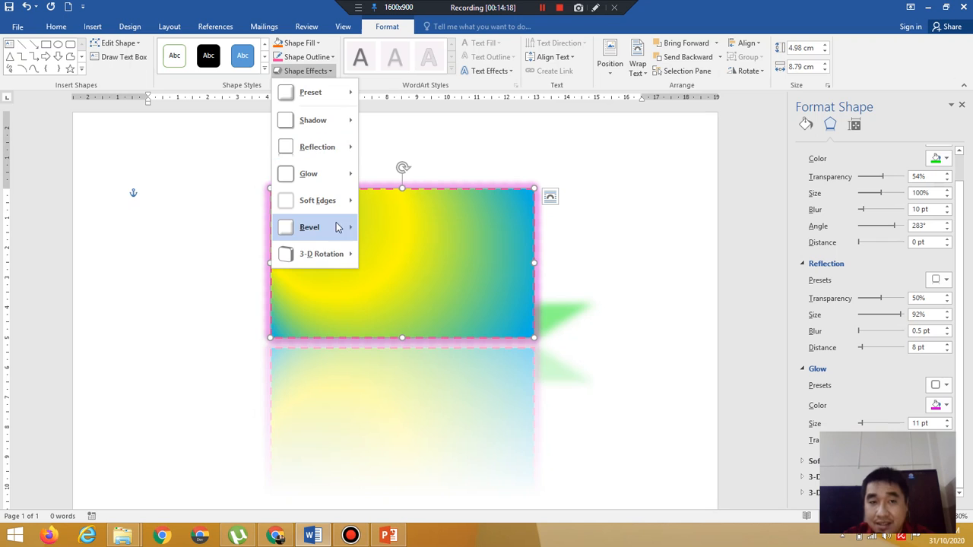
mouse_move(337, 209)
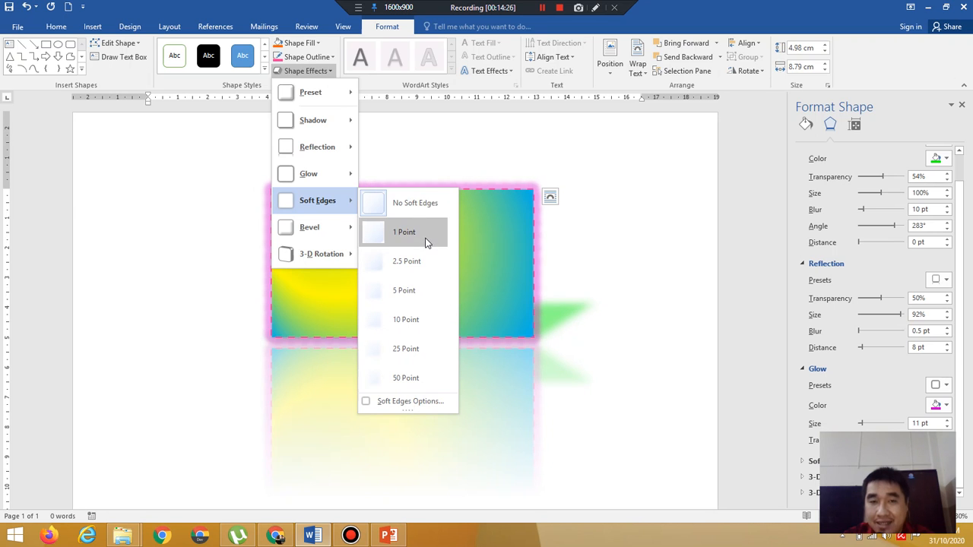
click(428, 405)
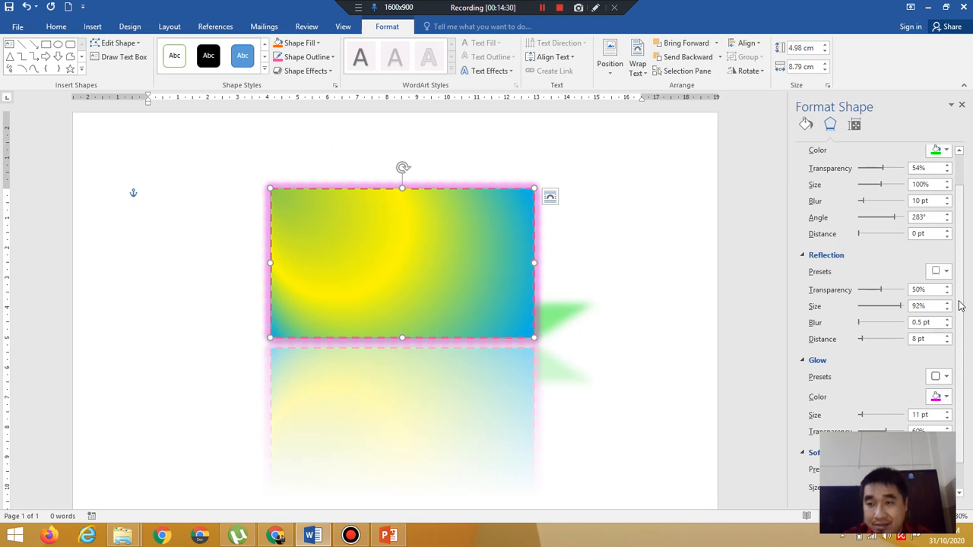
drag(961, 305, 962, 334)
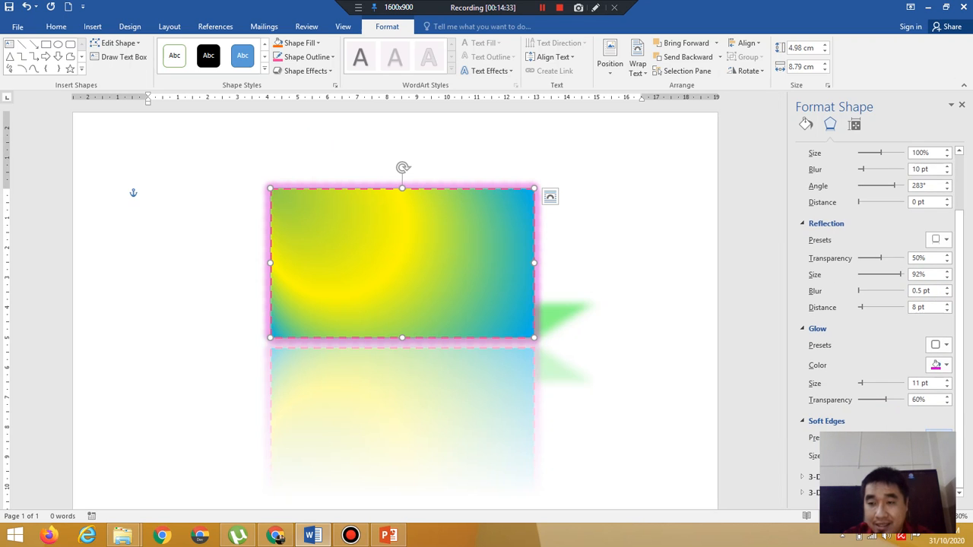
click(939, 438)
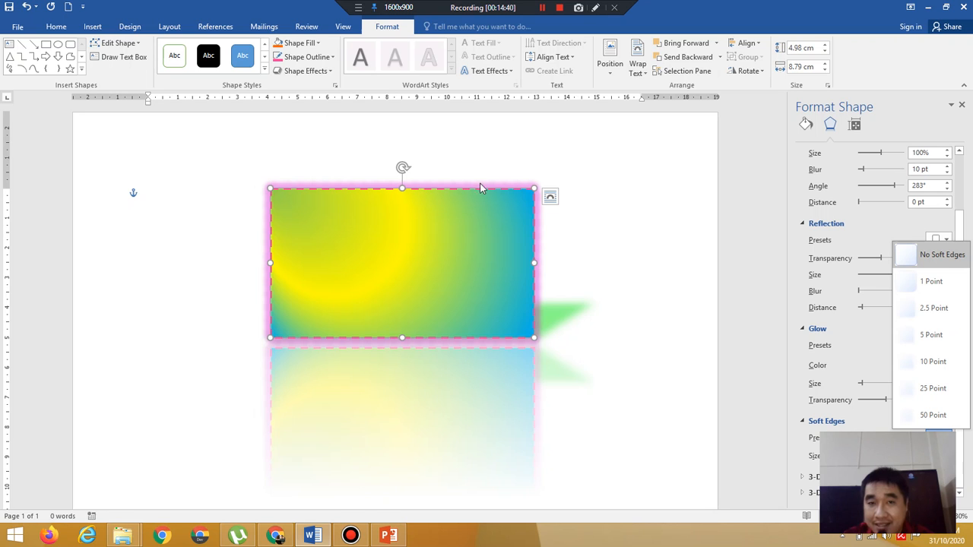
click(956, 285)
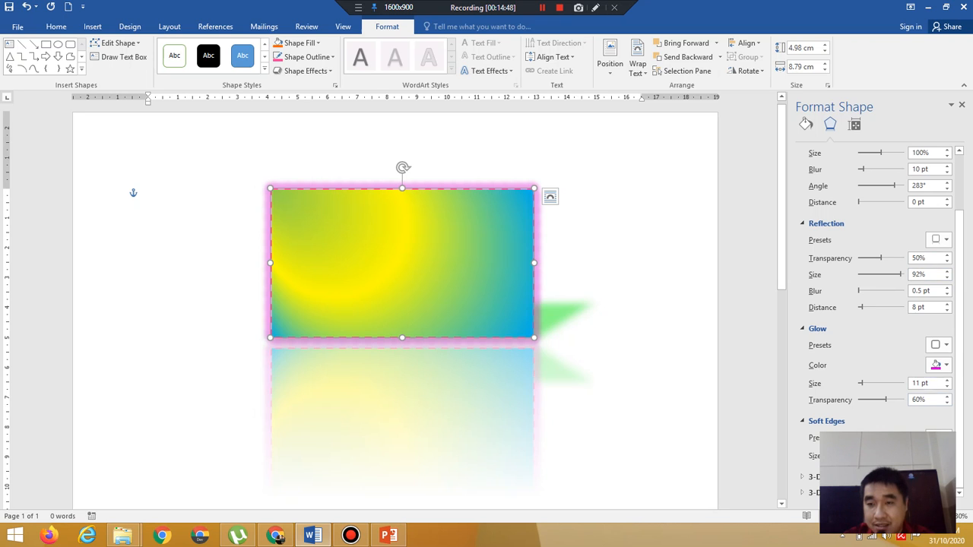
Try the 2.5 Point, 5 Point and 10 Point soft edge presets on the rectangle in turn.
click(939, 438)
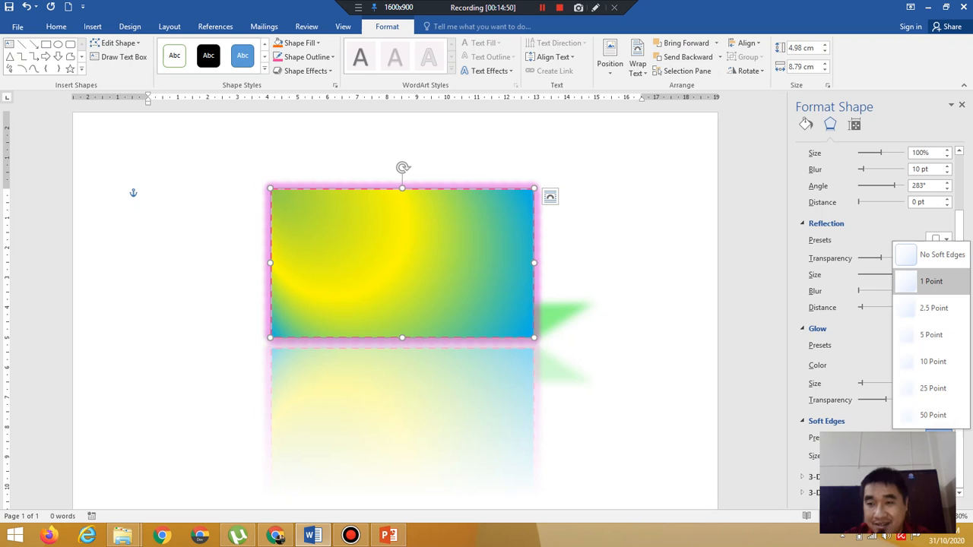
click(939, 314)
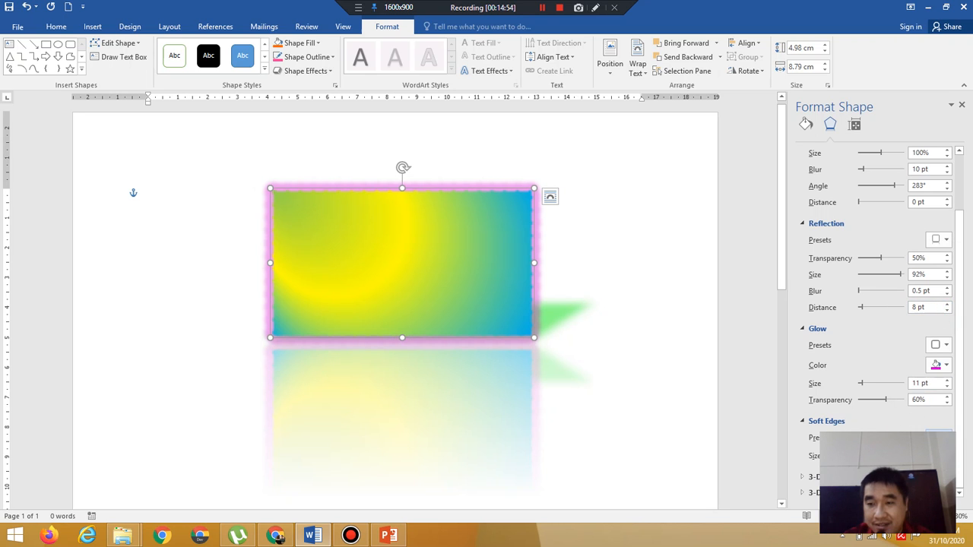
click(939, 438)
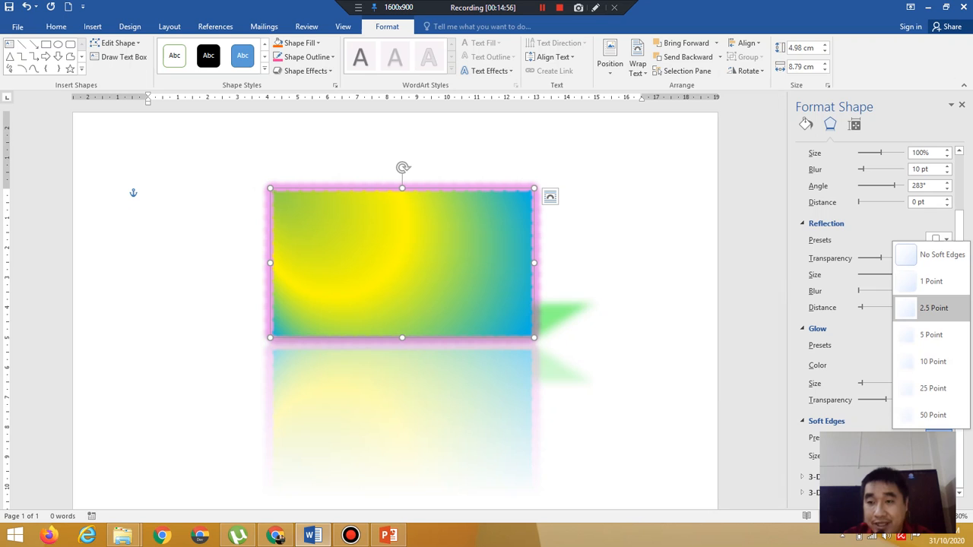
click(937, 354)
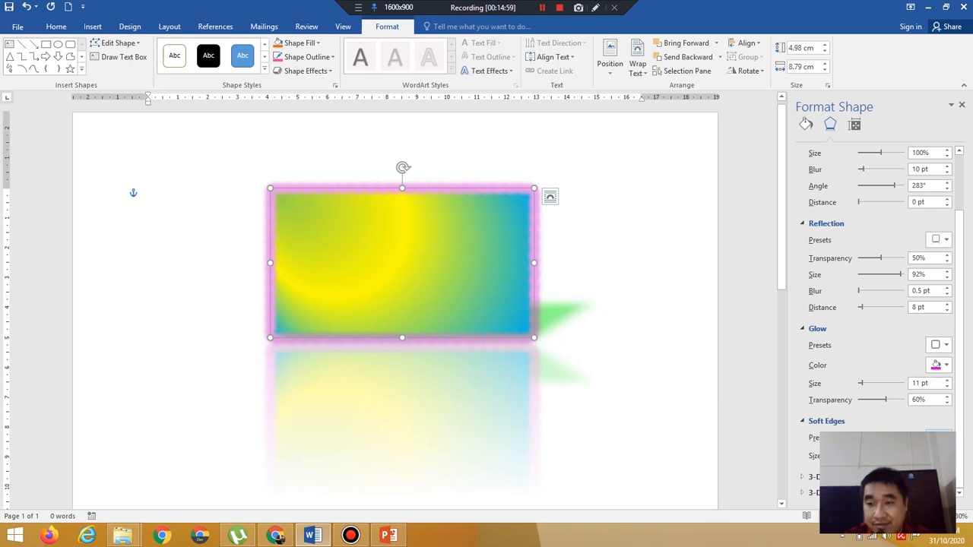
click(939, 438)
click(933, 360)
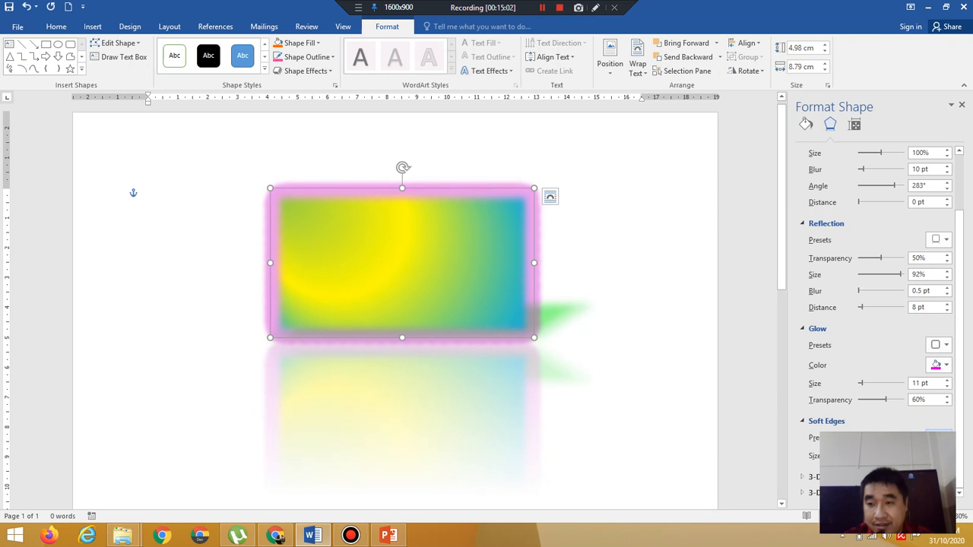
Try the 25 Point and 50 Point soft edge presets, and restore the rectangle to No Soft Edges.
click(939, 438)
click(941, 395)
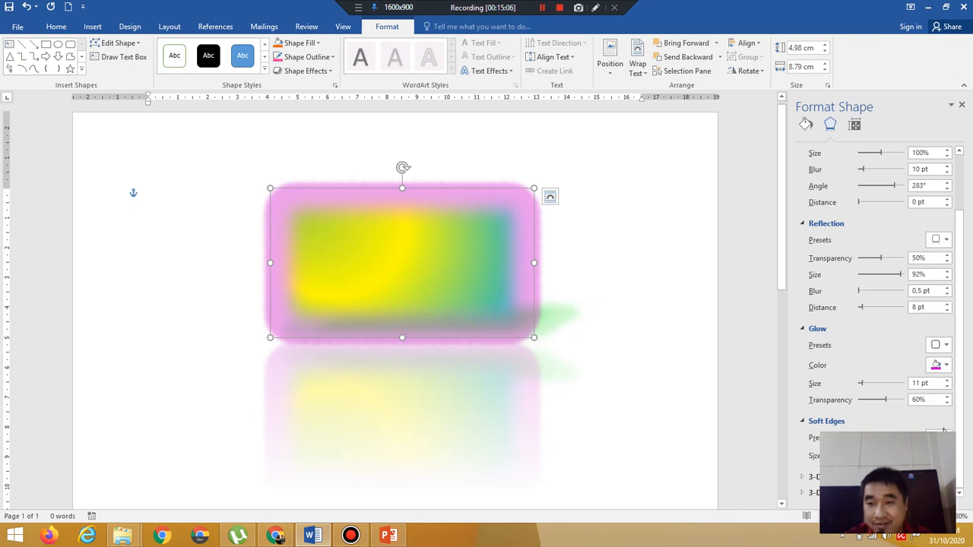
click(941, 436)
click(940, 416)
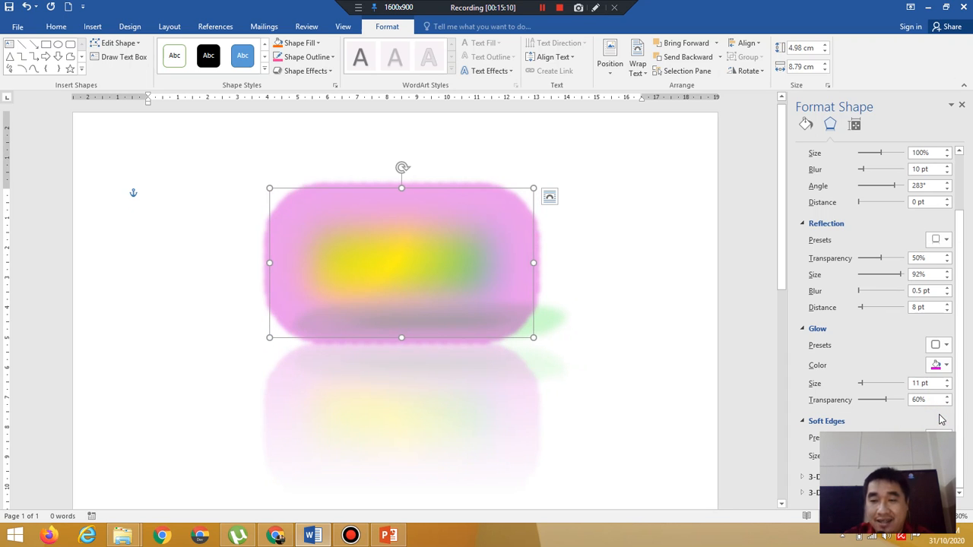
click(939, 435)
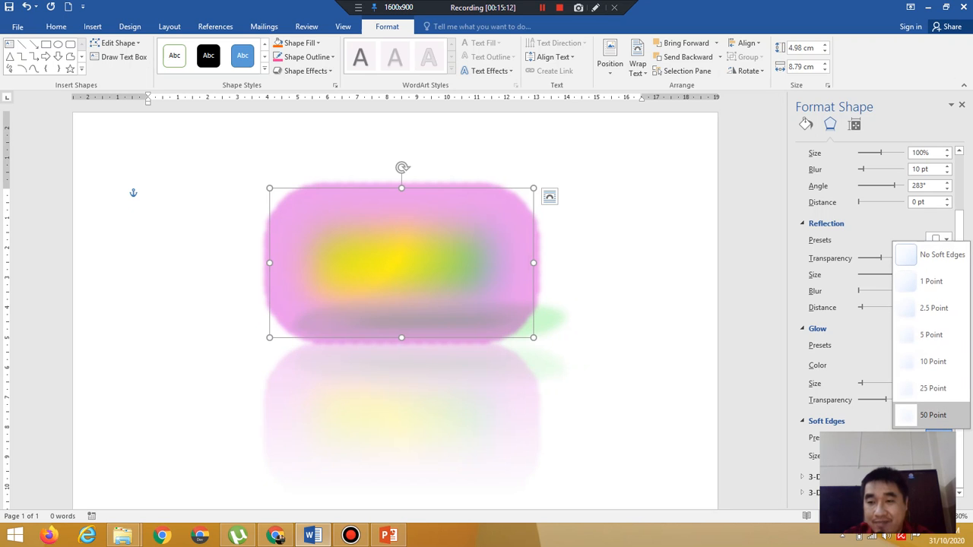
click(955, 259)
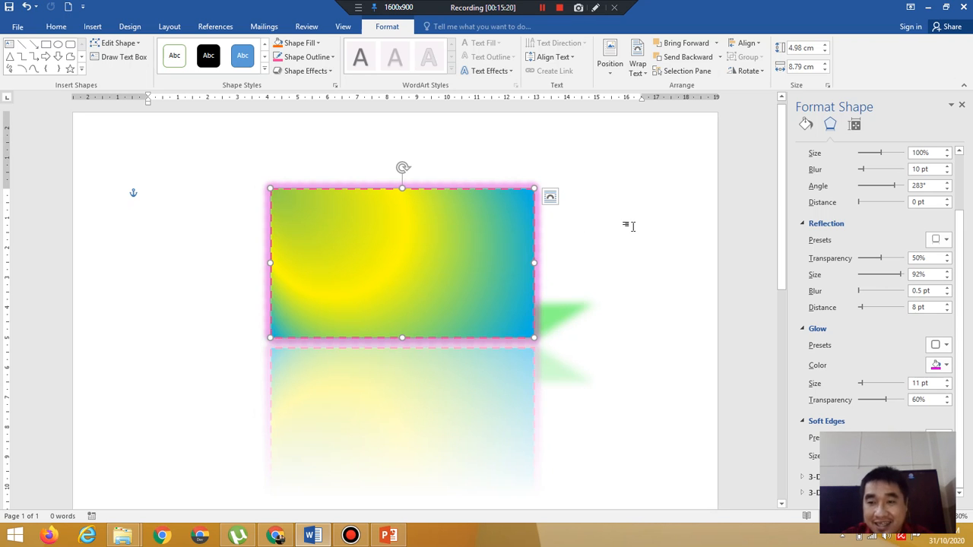
Apply bevel presets to the rectangle: a top bevel 13 pt wide and 6 pt high, and a bottom bevel 8 pt wide and 6 pt high.
click(314, 71)
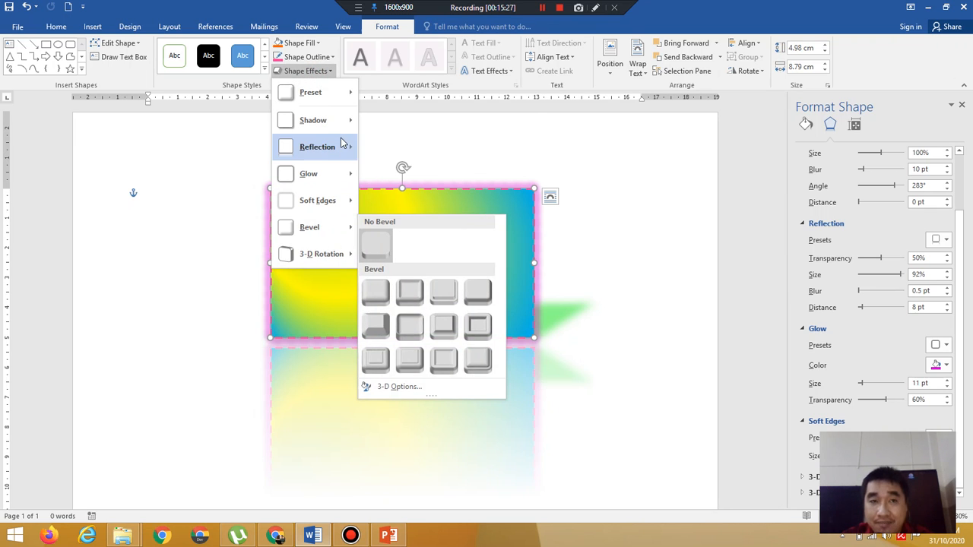
mouse_move(332, 232)
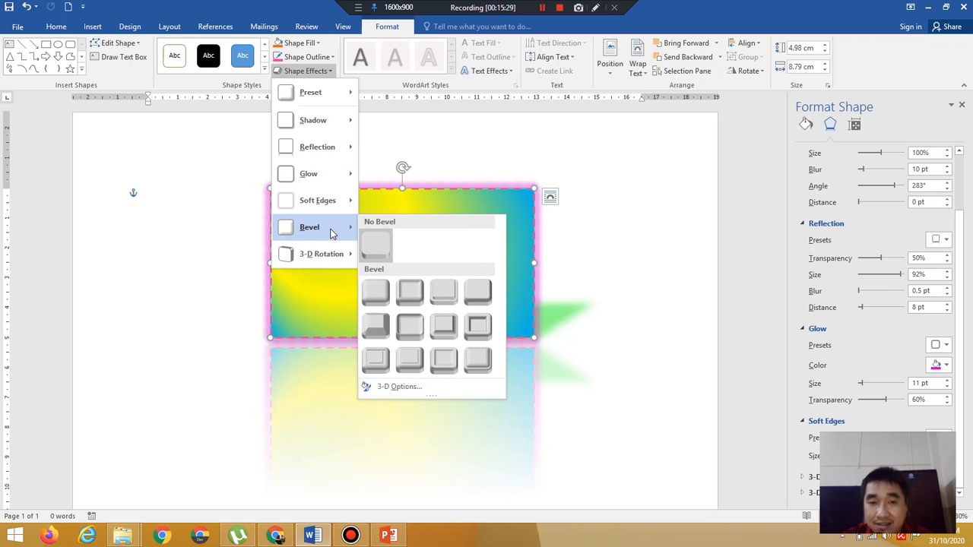
click(420, 387)
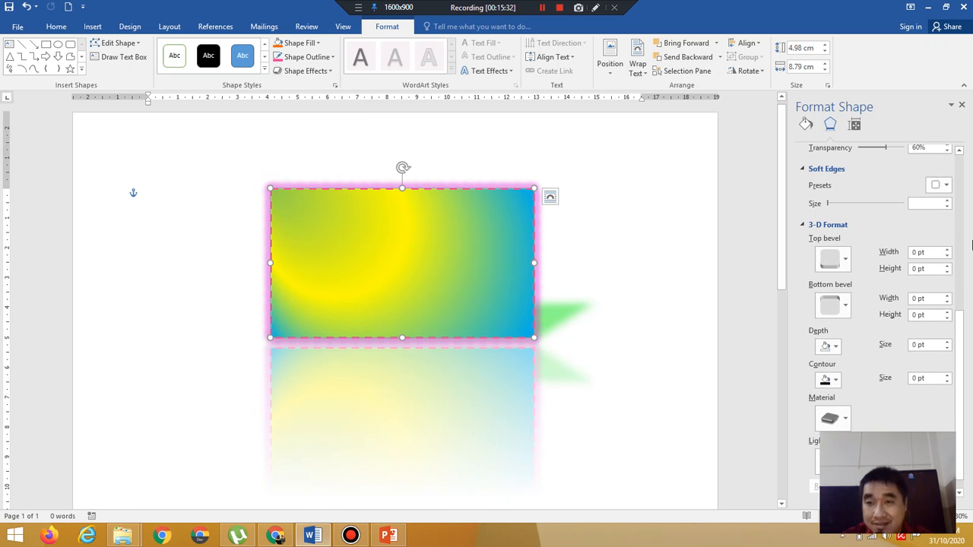
click(839, 266)
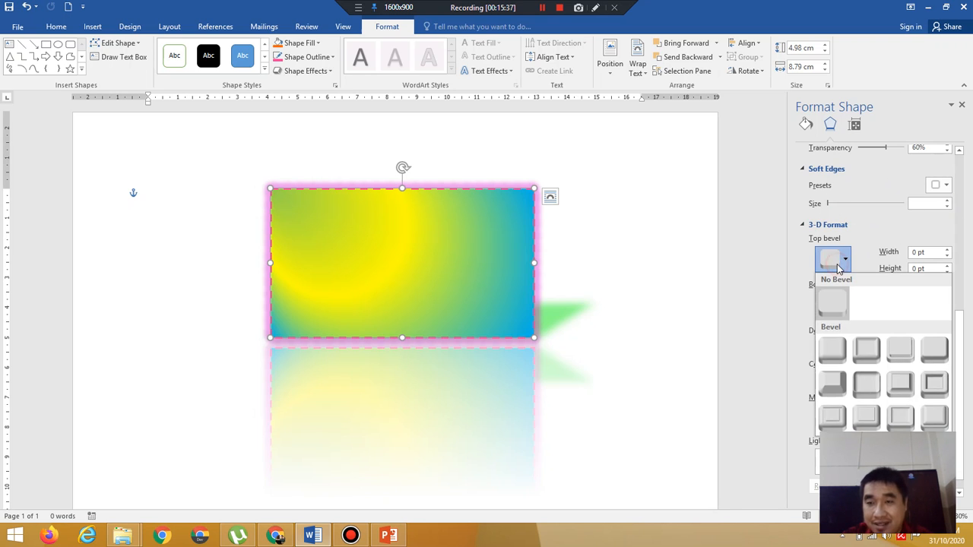
click(933, 349)
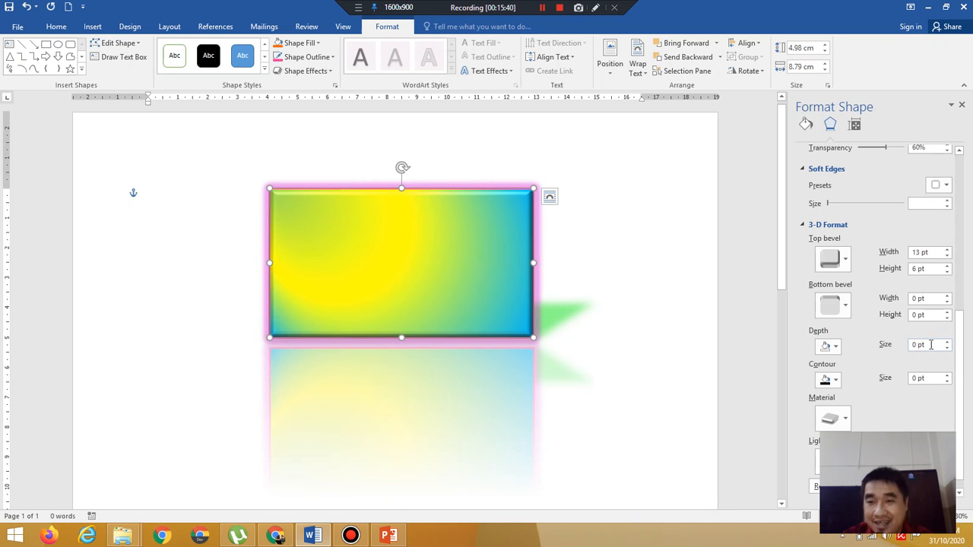
click(839, 309)
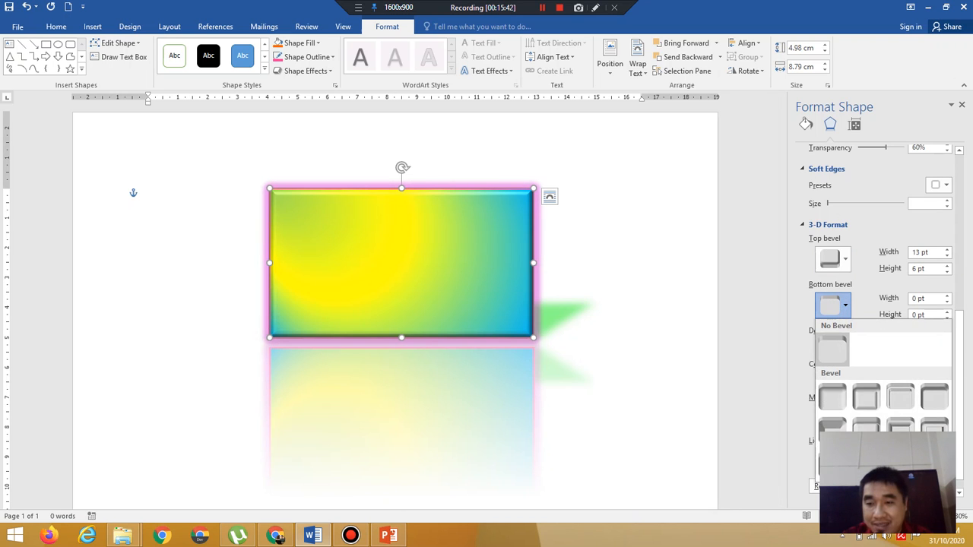
click(866, 465)
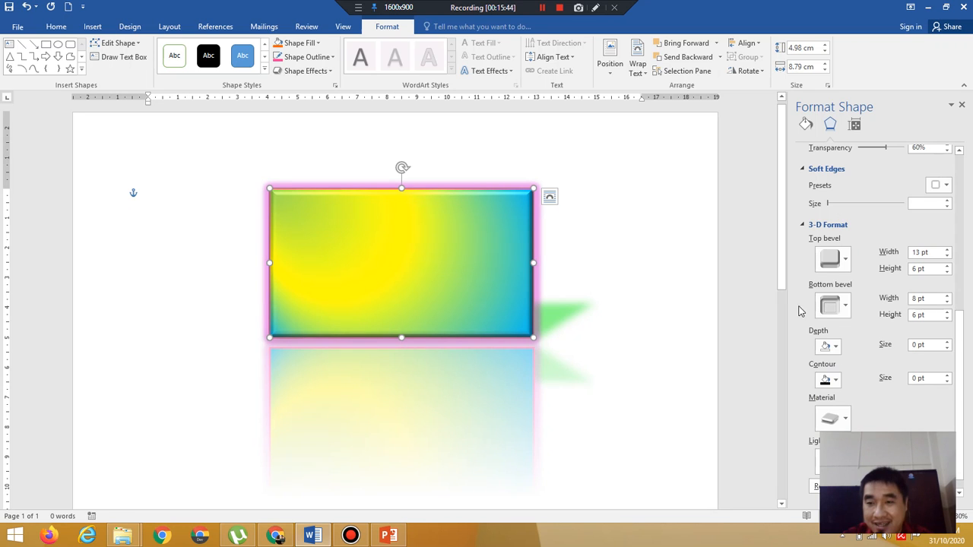
Set the rectangle's 3-D depth colour to bright cyan from the standard colour palette.
click(836, 346)
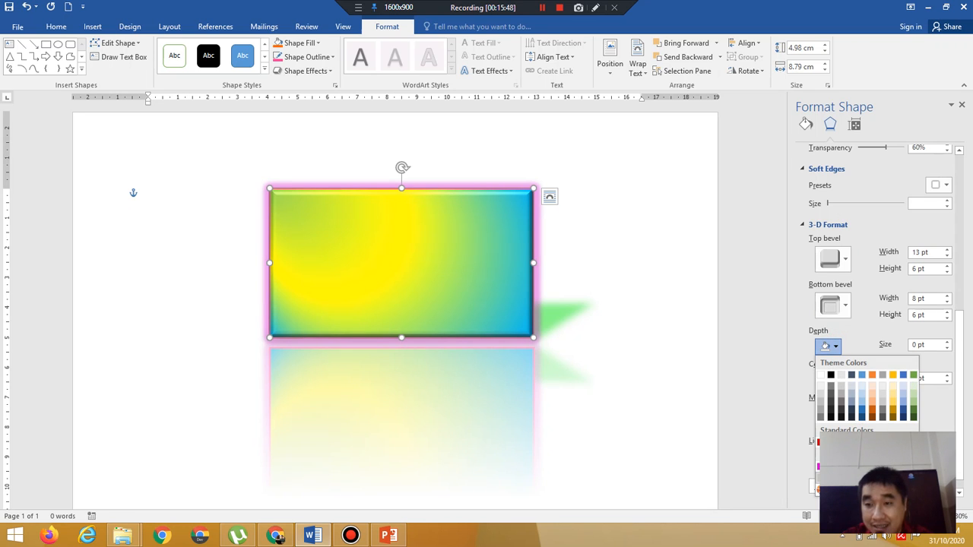
click(844, 489)
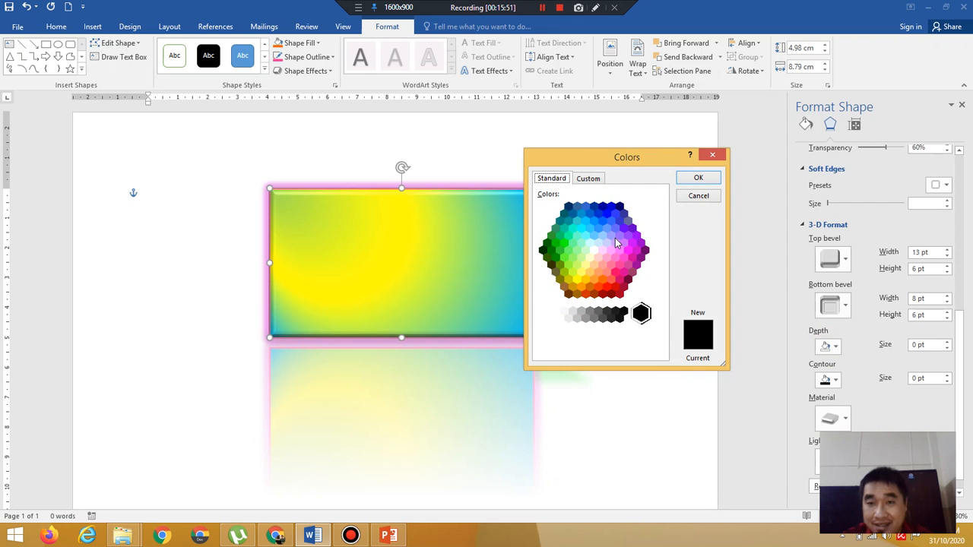
click(581, 228)
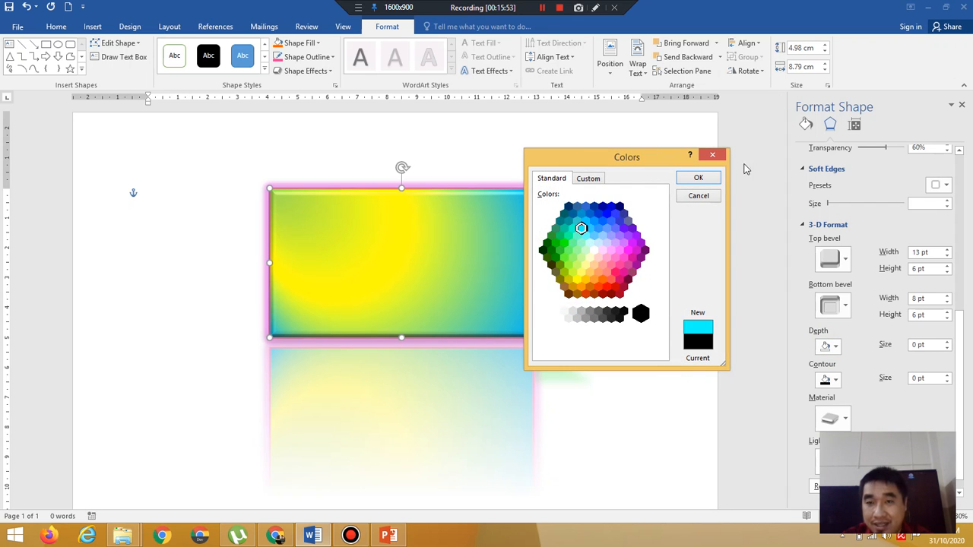
click(697, 178)
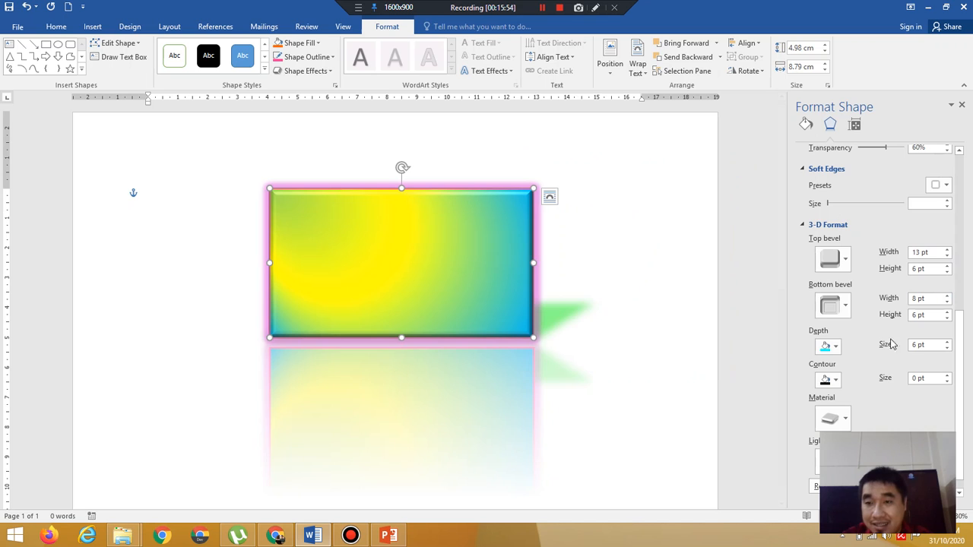
Set the rectangle's 3-D contour colour to yellow and apply the first Translucent material.
click(835, 380)
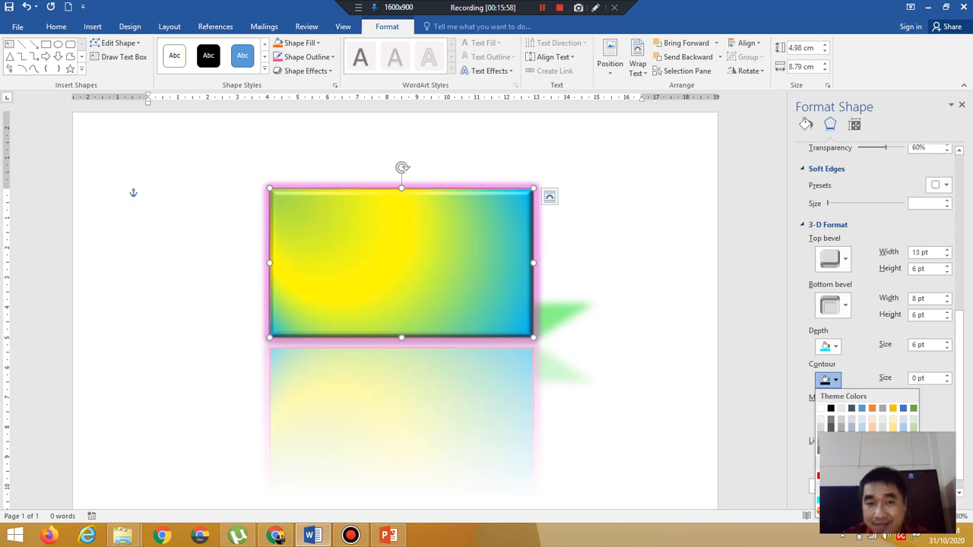
click(851, 476)
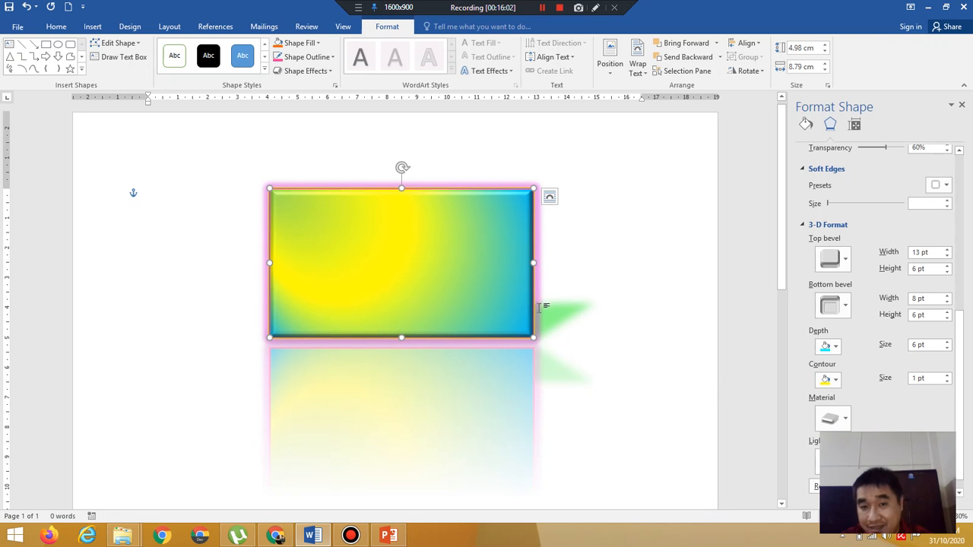
click(842, 417)
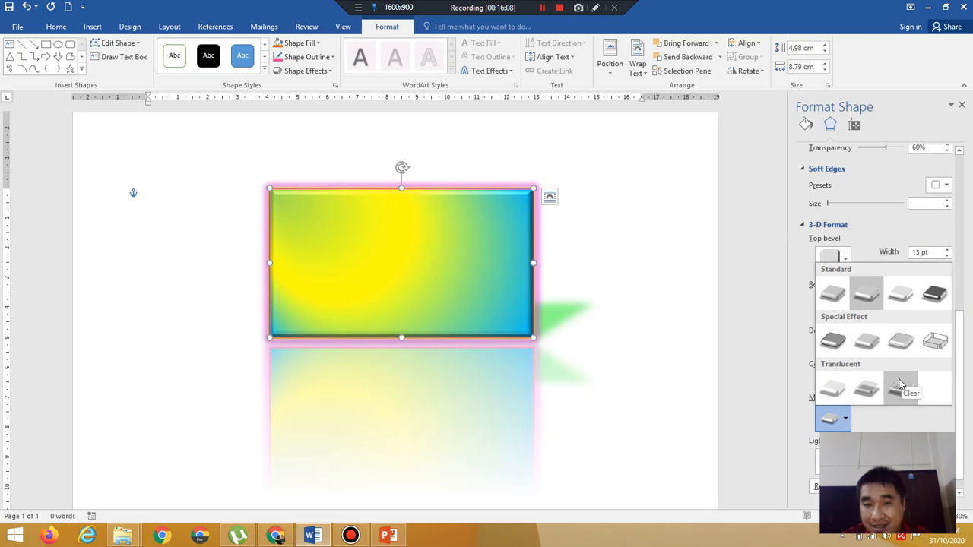
click(831, 399)
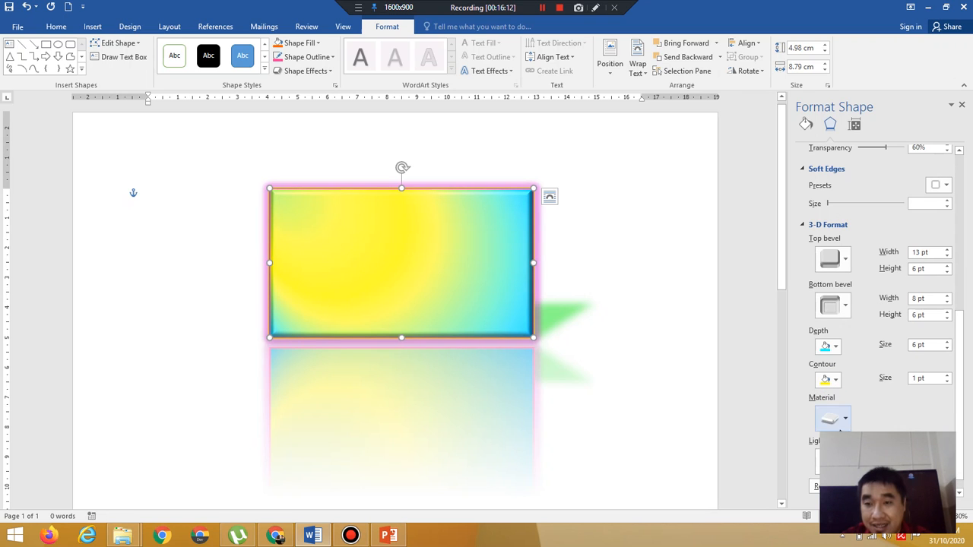
Apply the third Special lighting preset to the rectangle, and a Perspective 3-D rotation preset with X 43.9°, Y 10.4° and Z 356.4°.
click(831, 462)
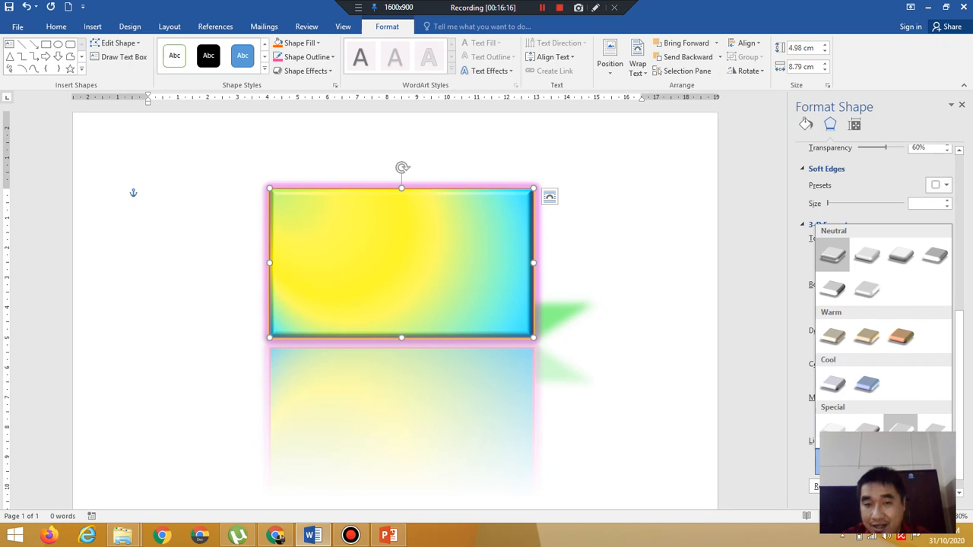
click(901, 435)
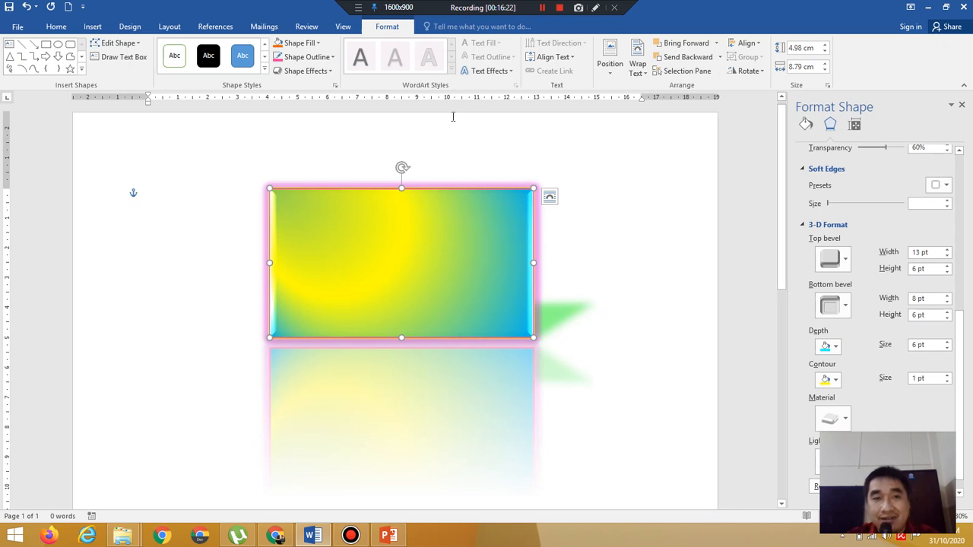
click(305, 71)
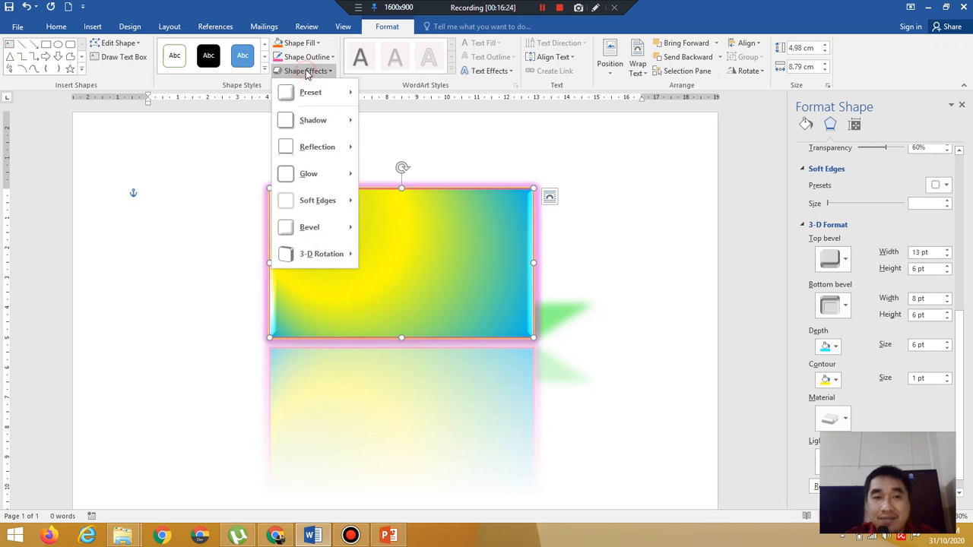
mouse_move(332, 258)
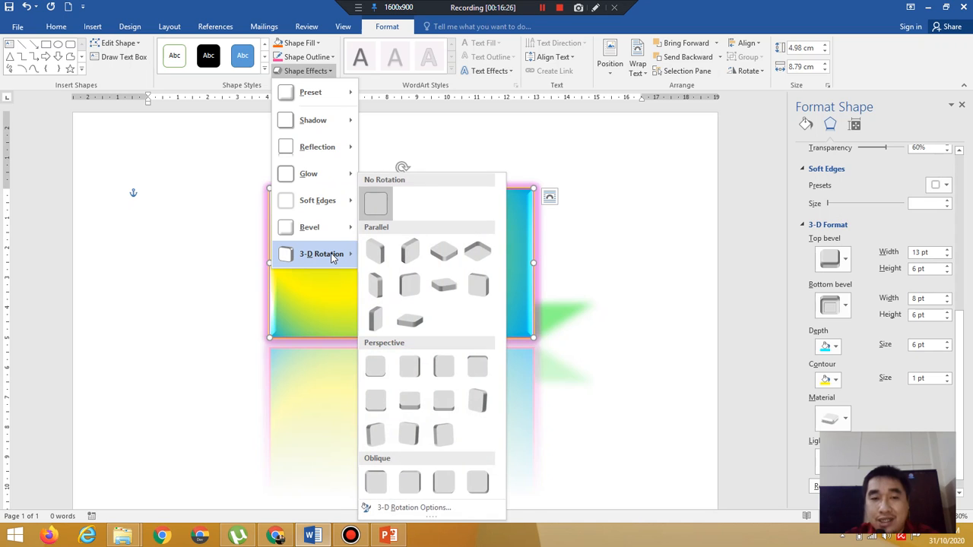
click(449, 508)
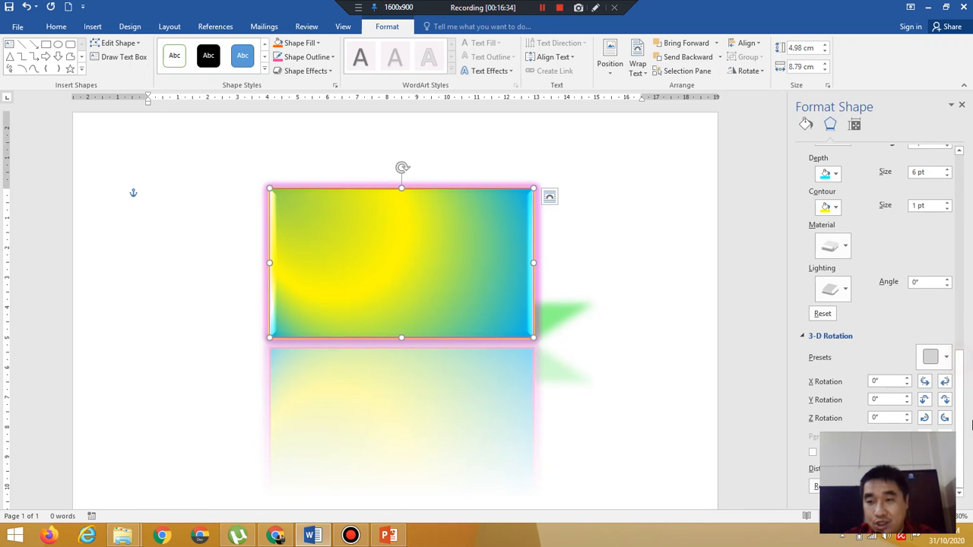
click(942, 365)
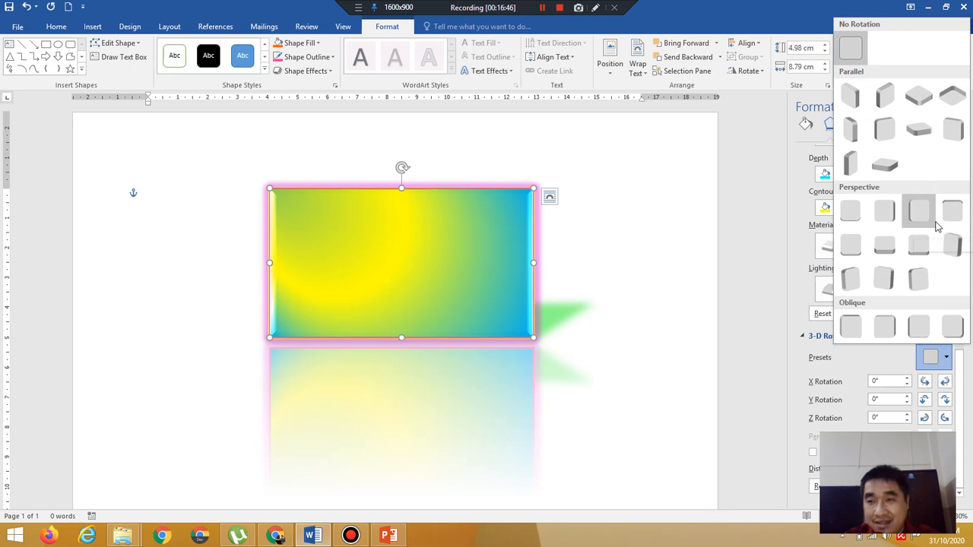
click(954, 250)
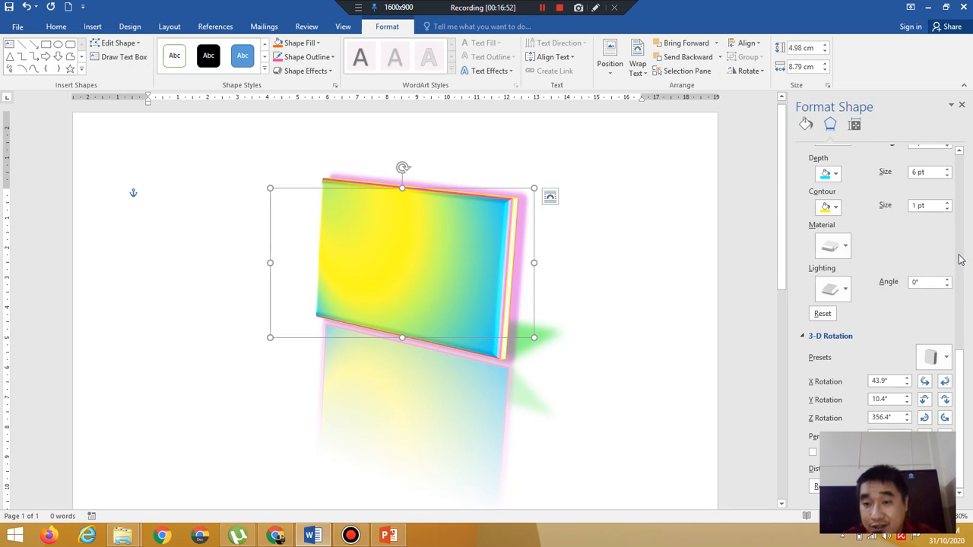
Adjust the rectangle's 3-D rotation to X 38.9°, and raise its Y rotation to 30° before lowering it to 15°.
click(924, 383)
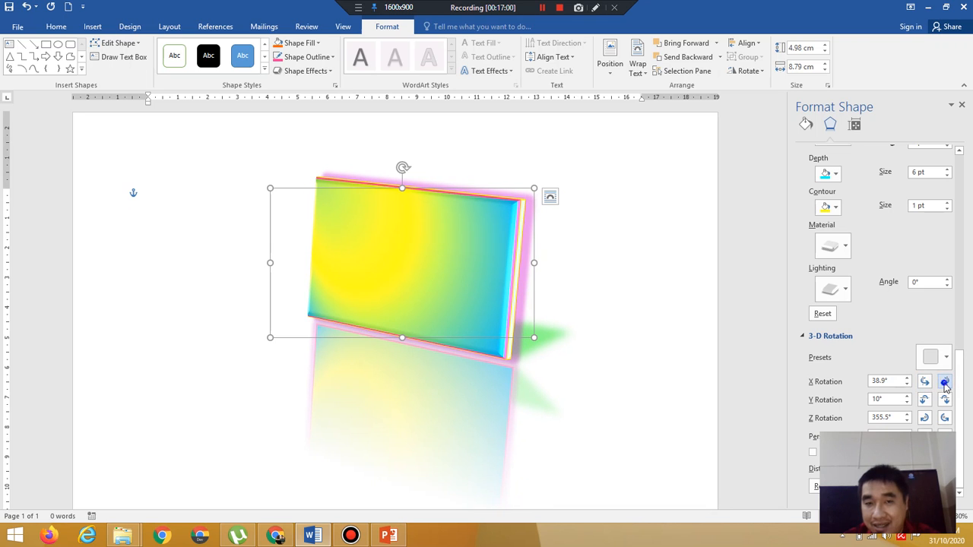
click(945, 383)
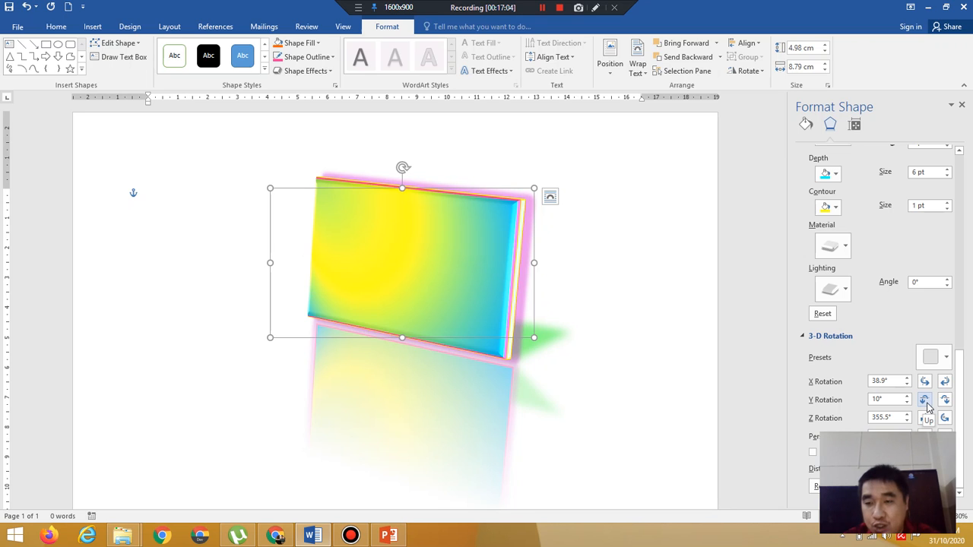
click(927, 408)
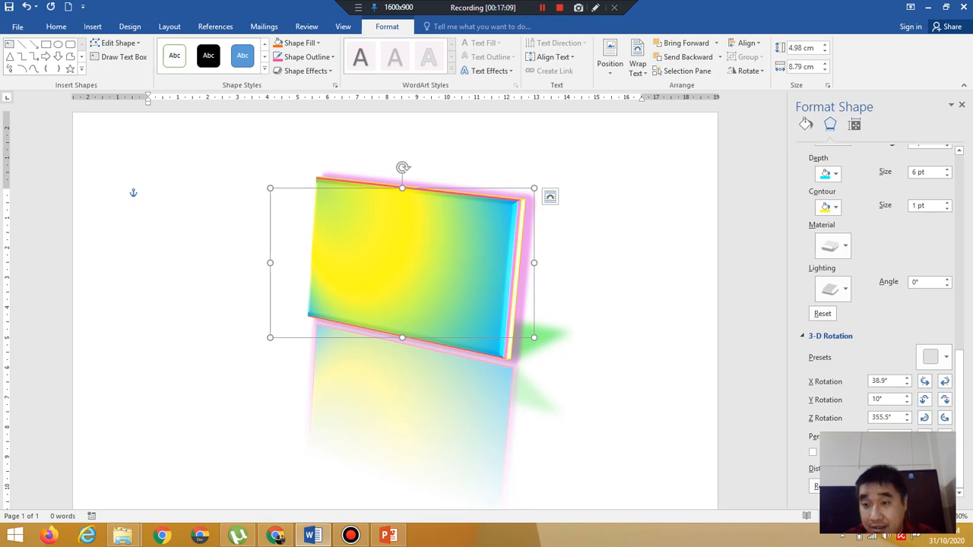
click(924, 401)
click(925, 404)
click(926, 404)
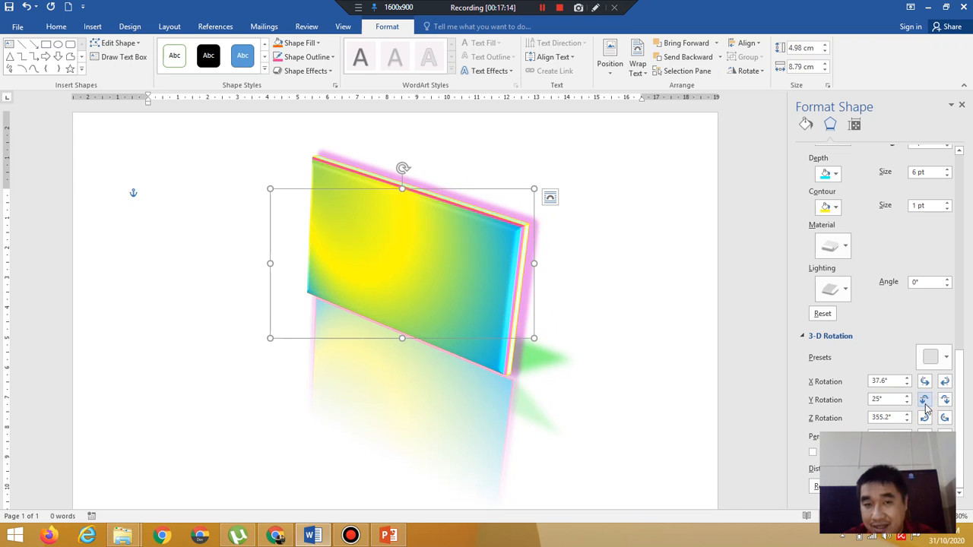
click(925, 405)
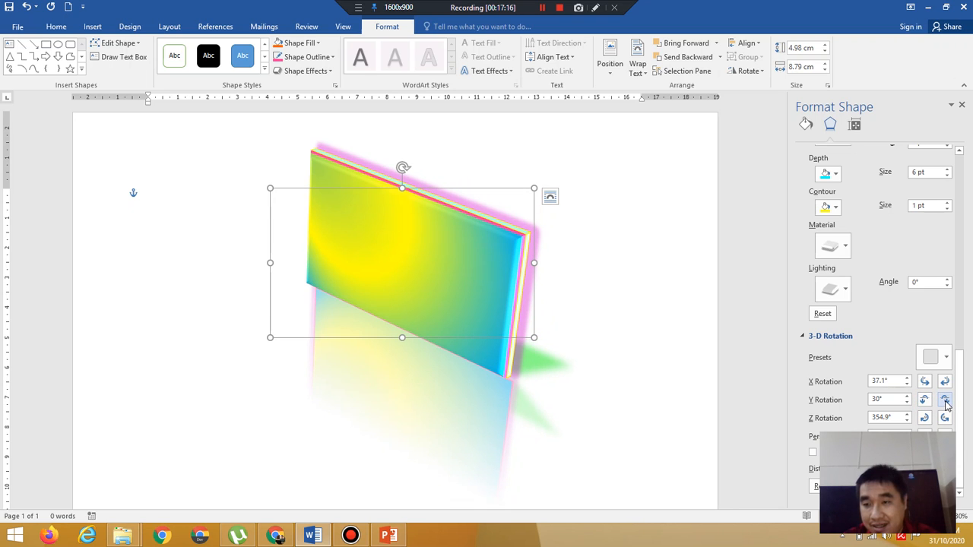
click(945, 401)
click(945, 401)
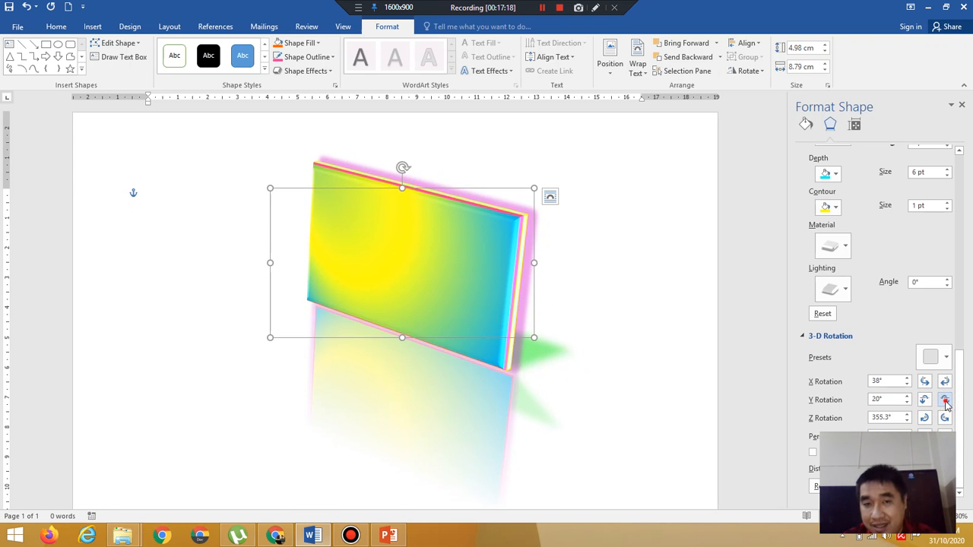
click(946, 402)
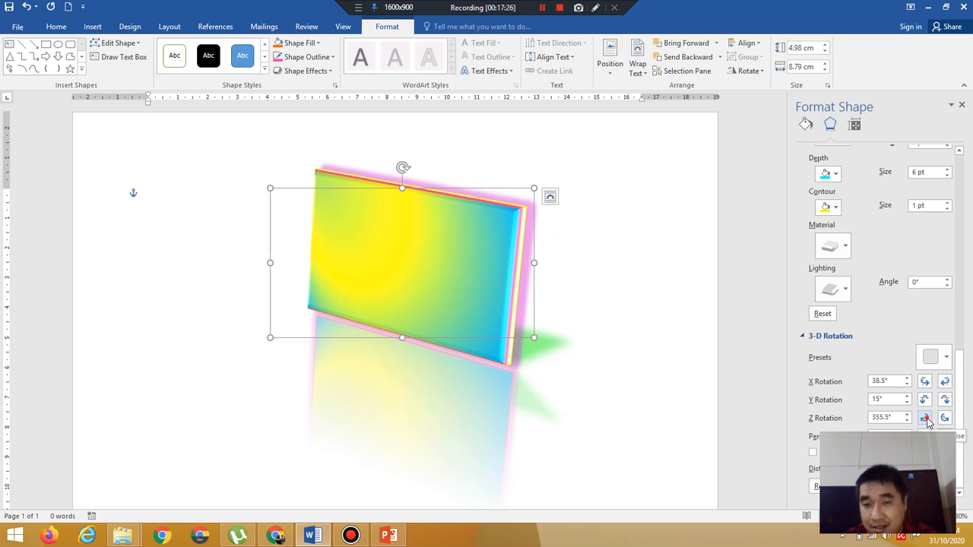
Try turning the rectangle's Z rotation clockwise to 345.5°, and restore it to 355.5°.
click(925, 419)
click(925, 419)
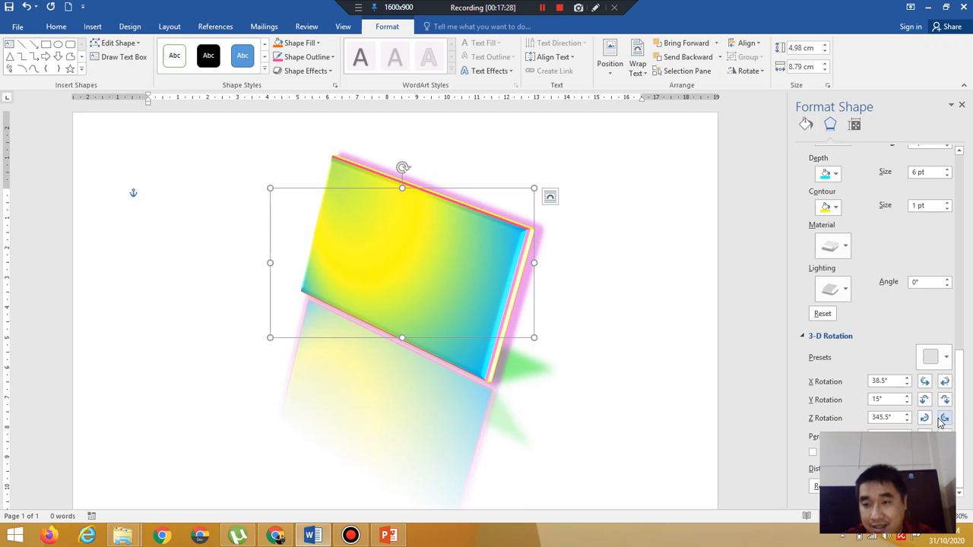
click(945, 419)
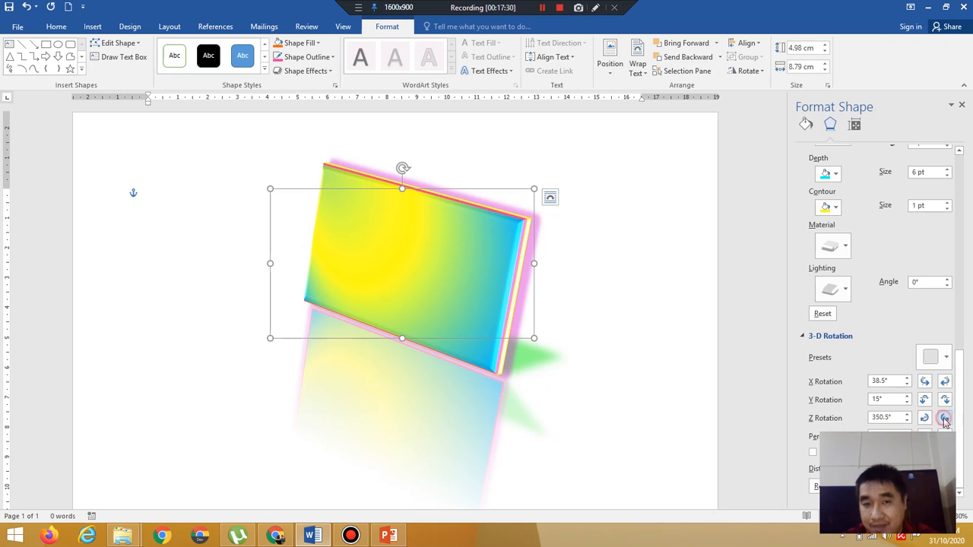
click(945, 418)
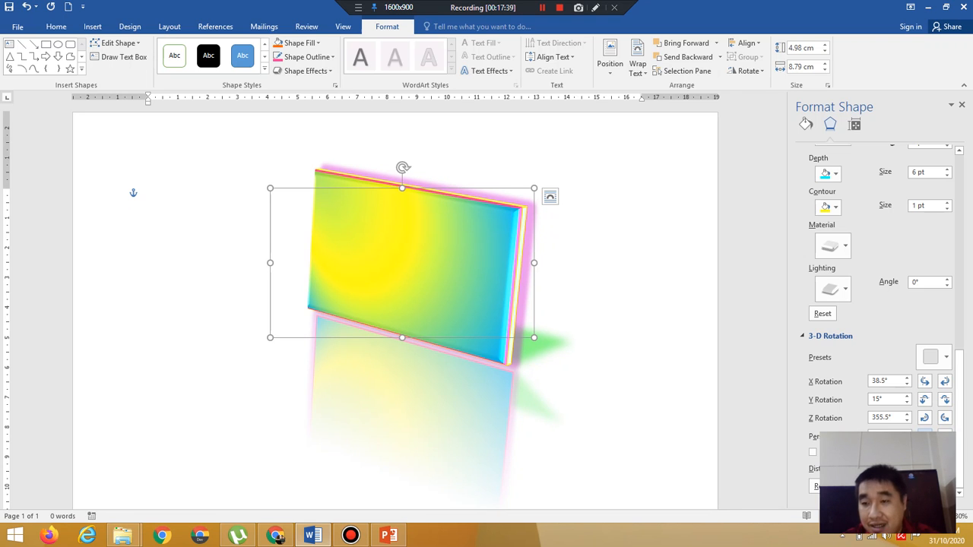
Try narrowing the perspective of the rectangle's 3-D rotation, and widen it again slightly beyond its starting angle.
click(925, 437)
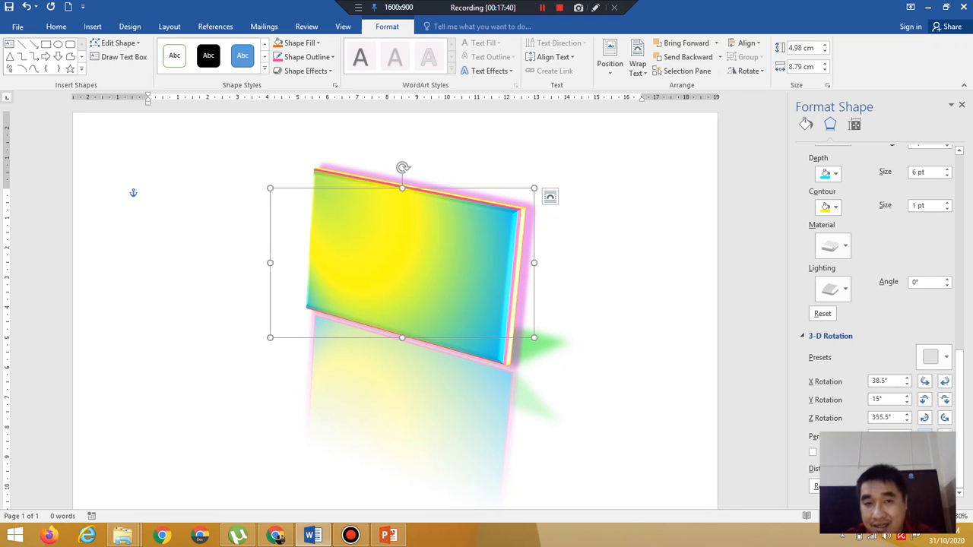
click(925, 436)
click(925, 436)
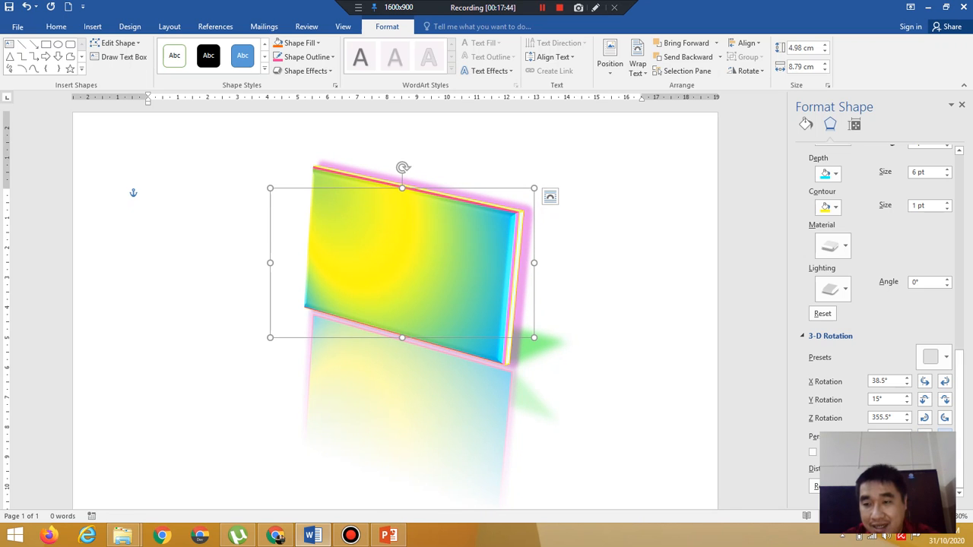
click(945, 436)
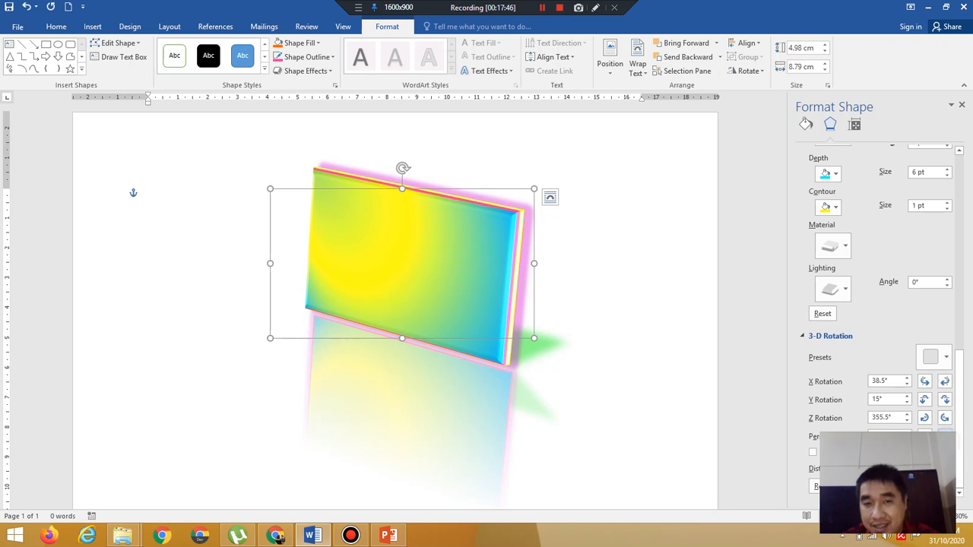
click(946, 436)
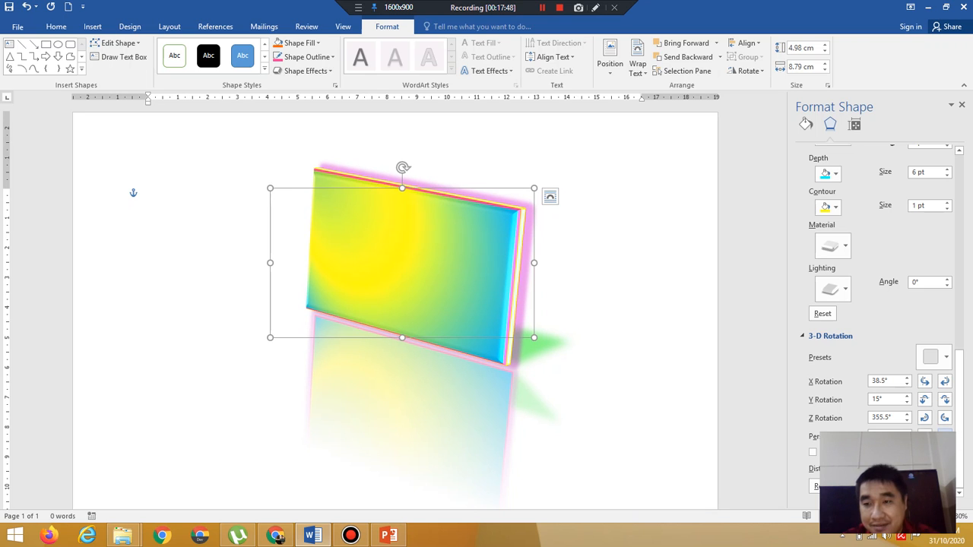
click(945, 436)
click(945, 437)
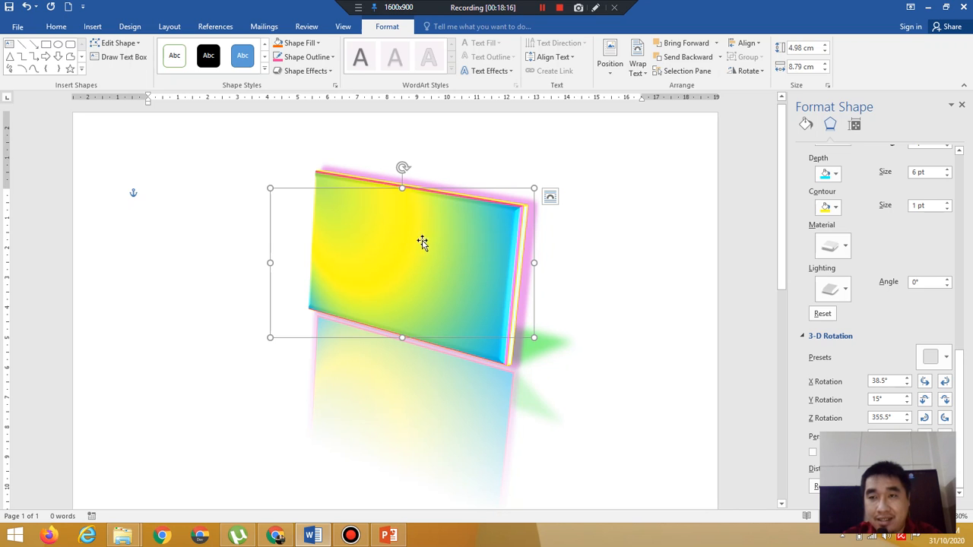
Start adding text inside the rectangle, with the font set to Times New Roman at size 14.
right_click(390, 242)
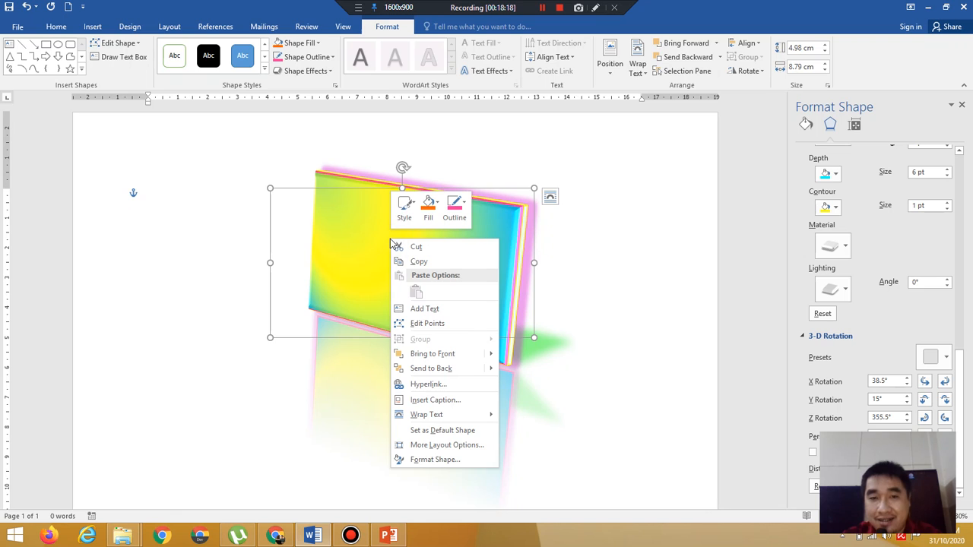
click(455, 317)
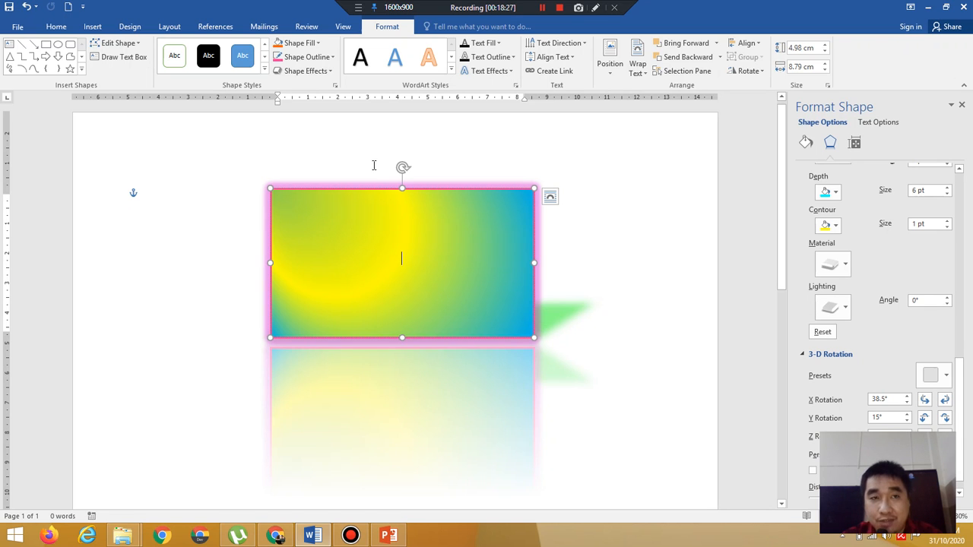
click(61, 30)
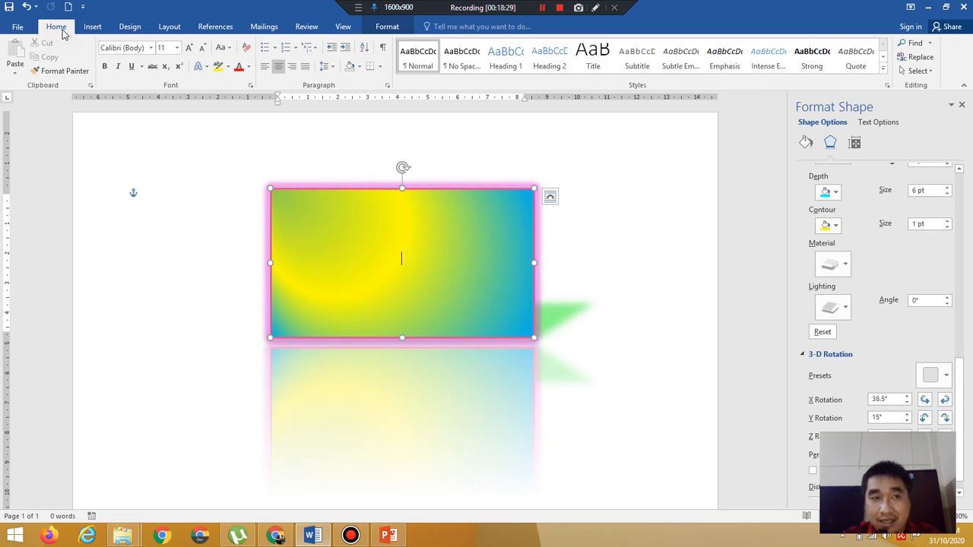
click(152, 48)
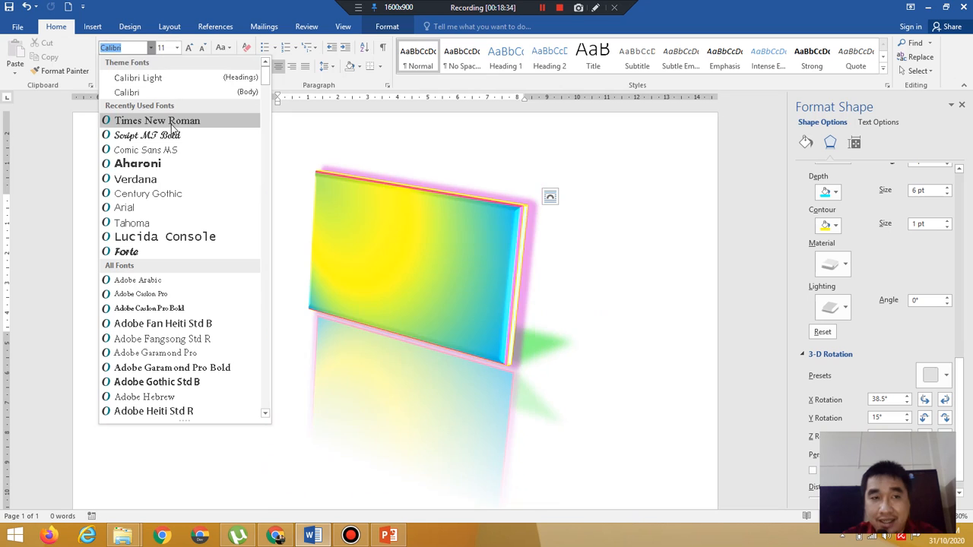
click(171, 127)
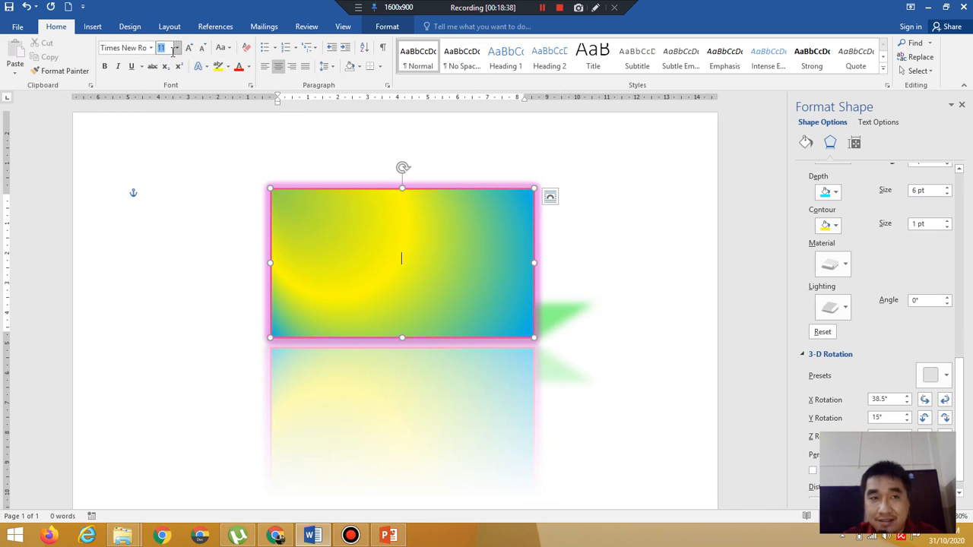
click(175, 50)
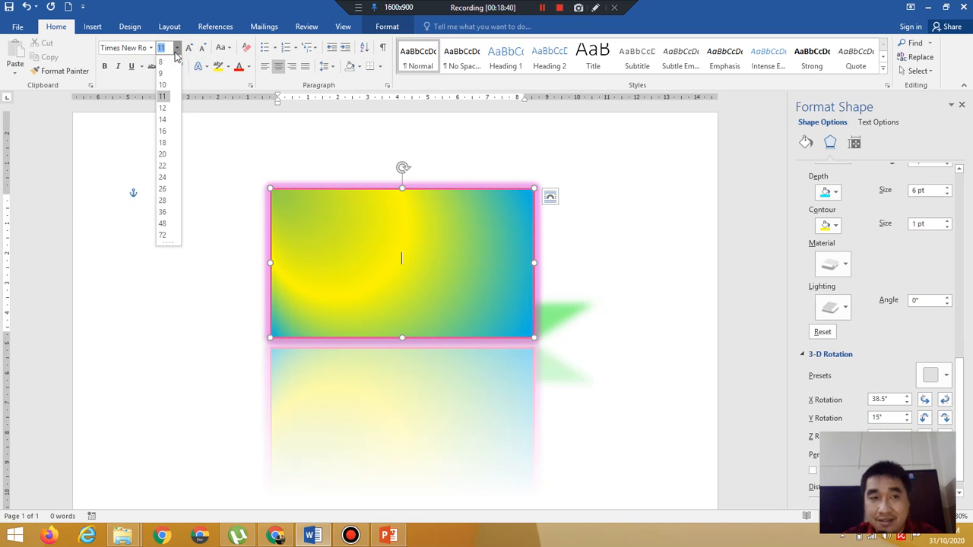
click(163, 121)
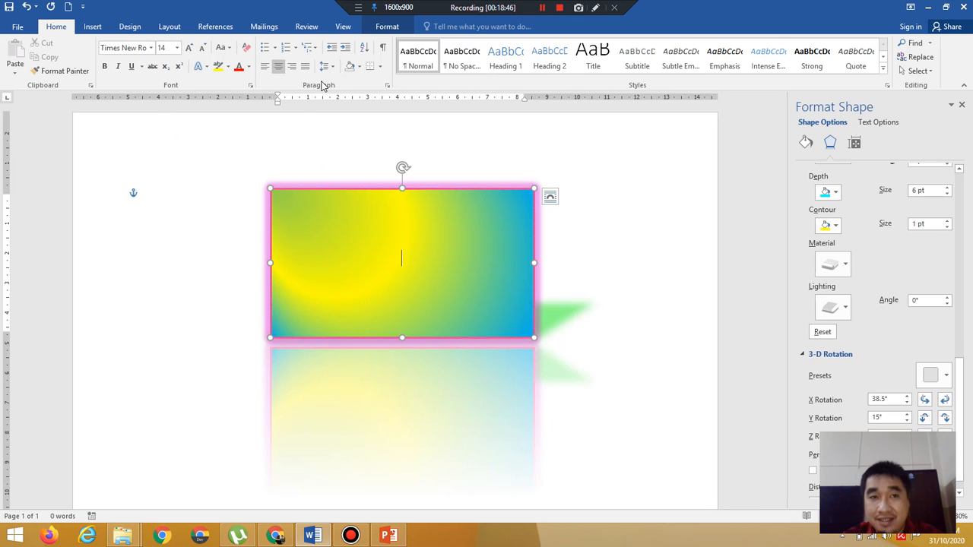
Centre the rectangle's text paragraph and set its line spacing to Single.
click(280, 69)
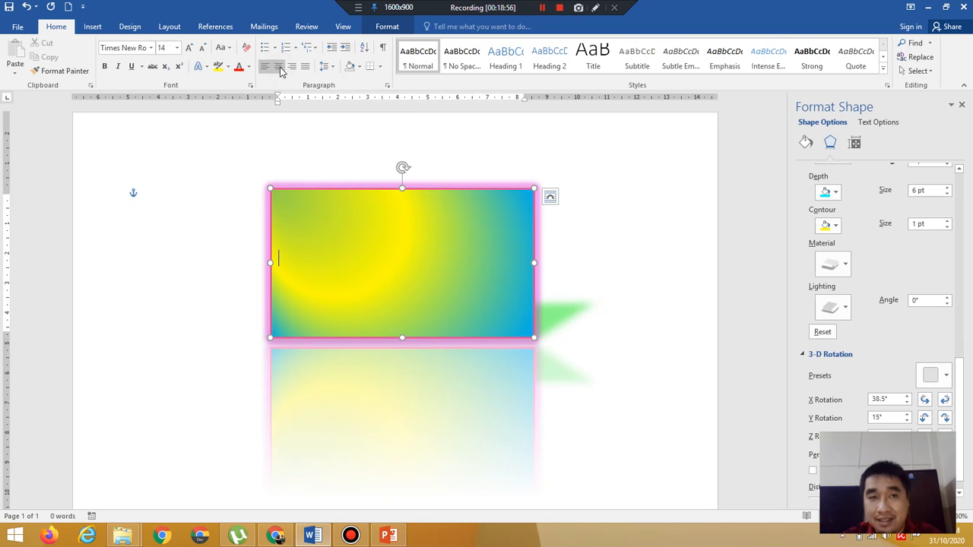
click(278, 67)
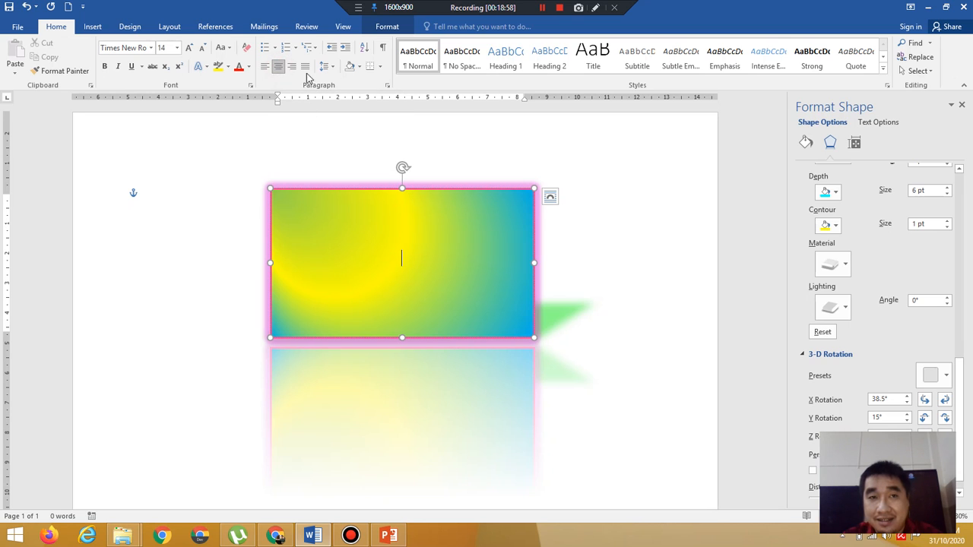
click(388, 86)
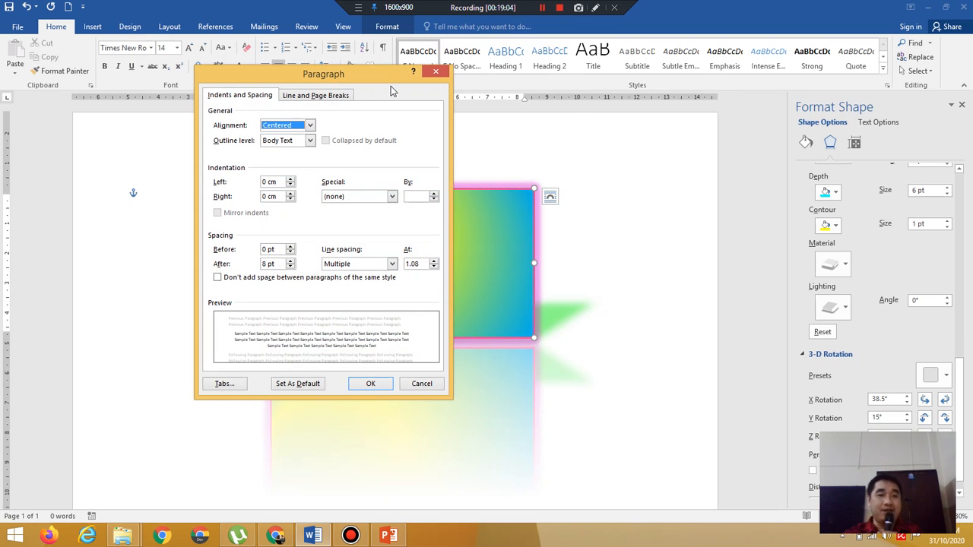
click(341, 263)
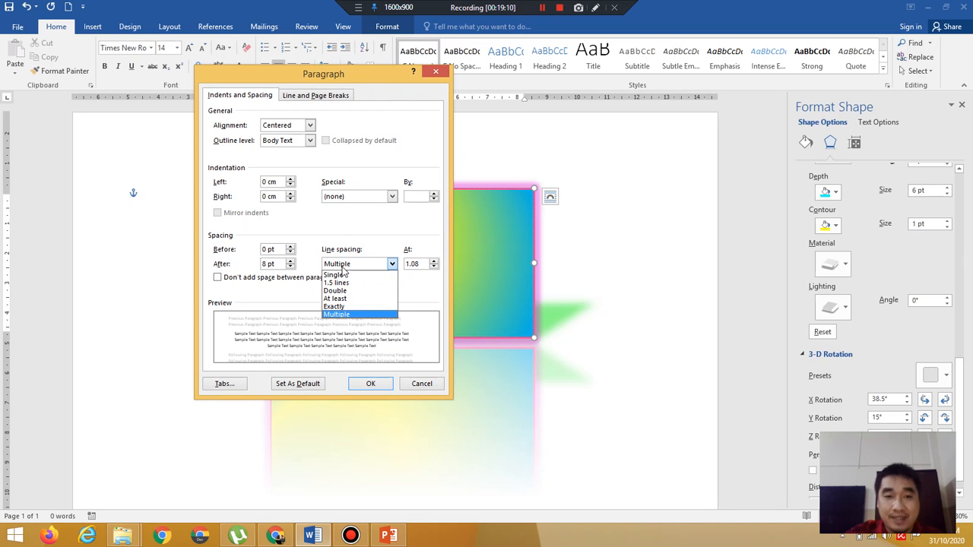
click(344, 276)
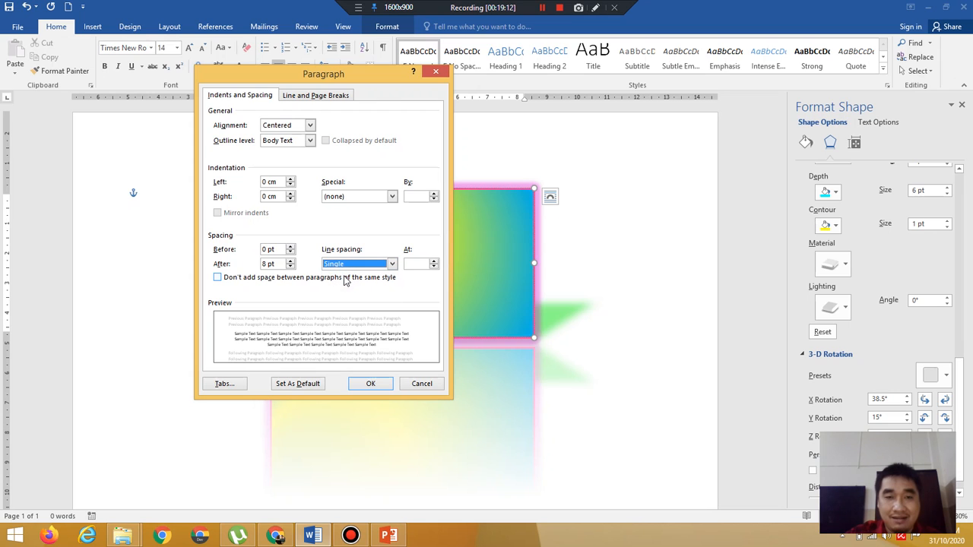
click(370, 384)
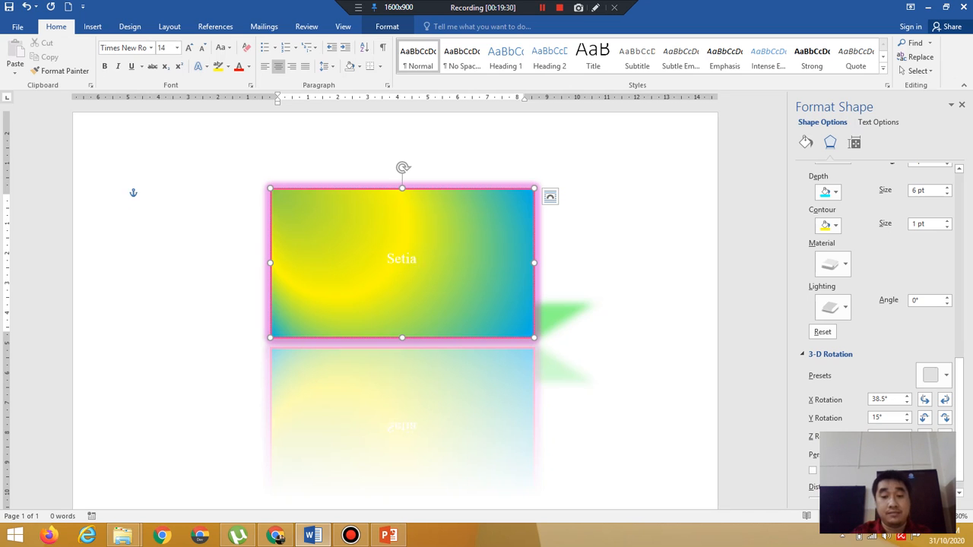
Enter the rectangle's text: "Setiap minggu kita belajar online TIK. Kami belajar mengenai Microsoft Word yang digunakan dalam pengetikan tugas, artikel, poster, grafik dan lain-lain.".
text(minggu ki)
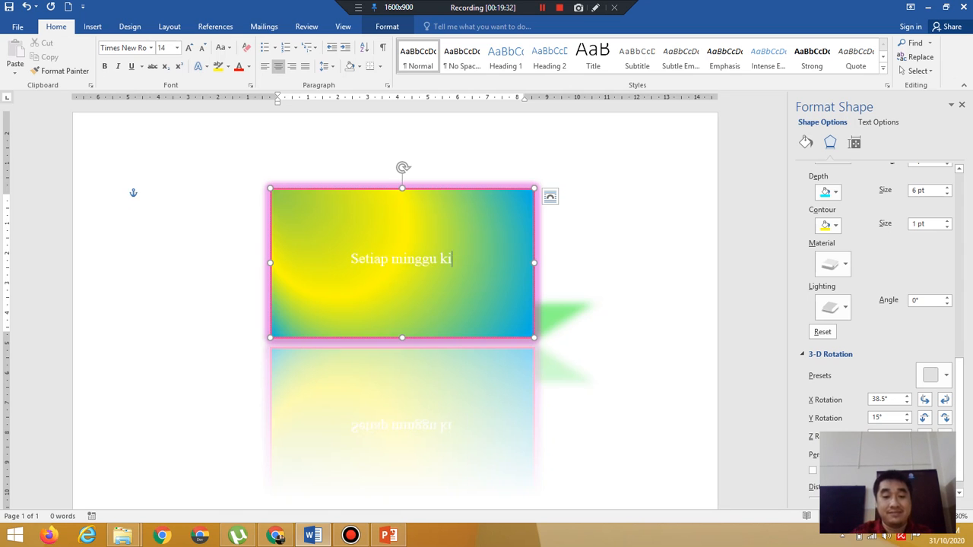
text(ta bela)
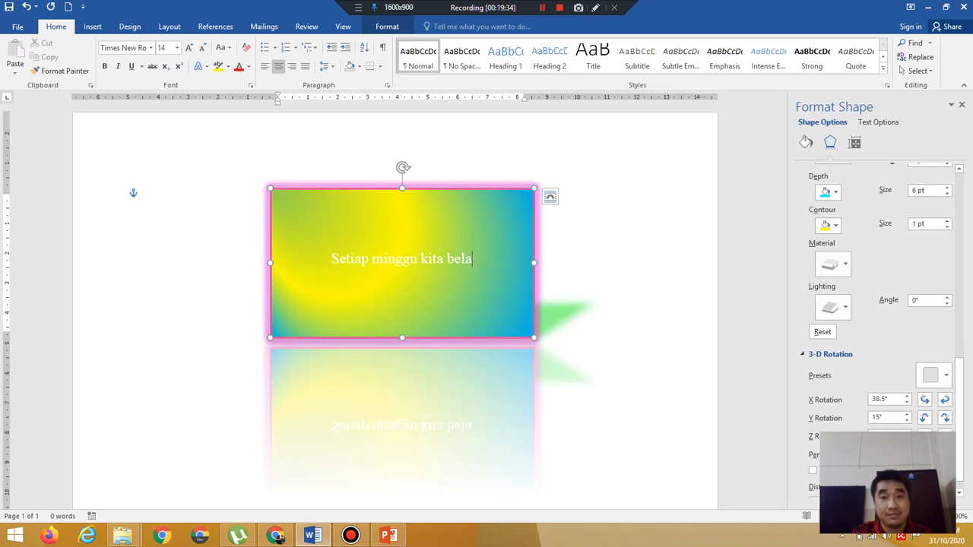
text(jar o)
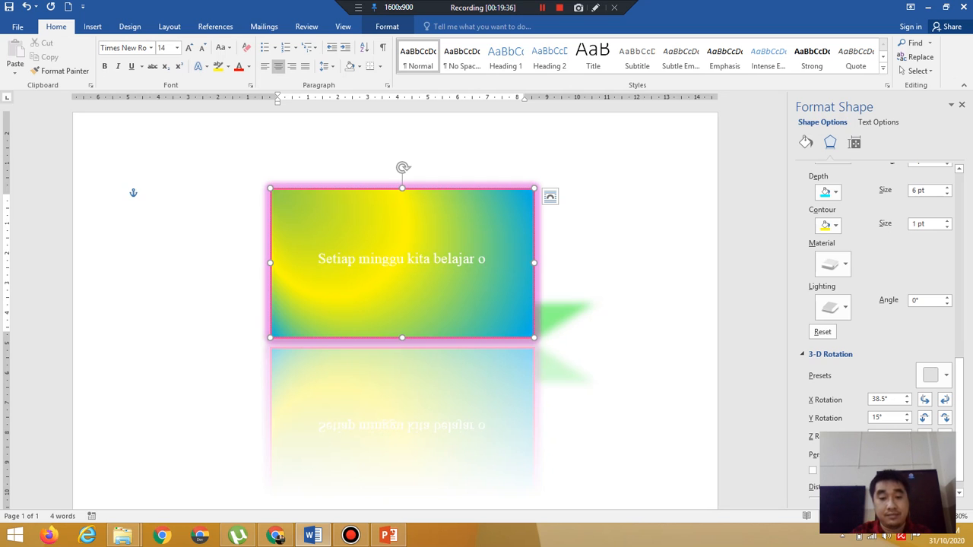
text(nli)
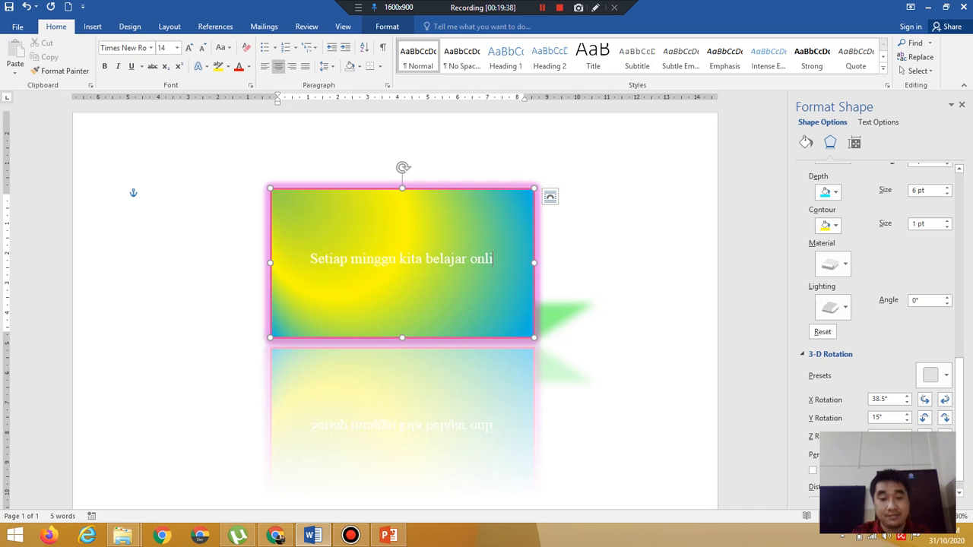
text(ne TIK)
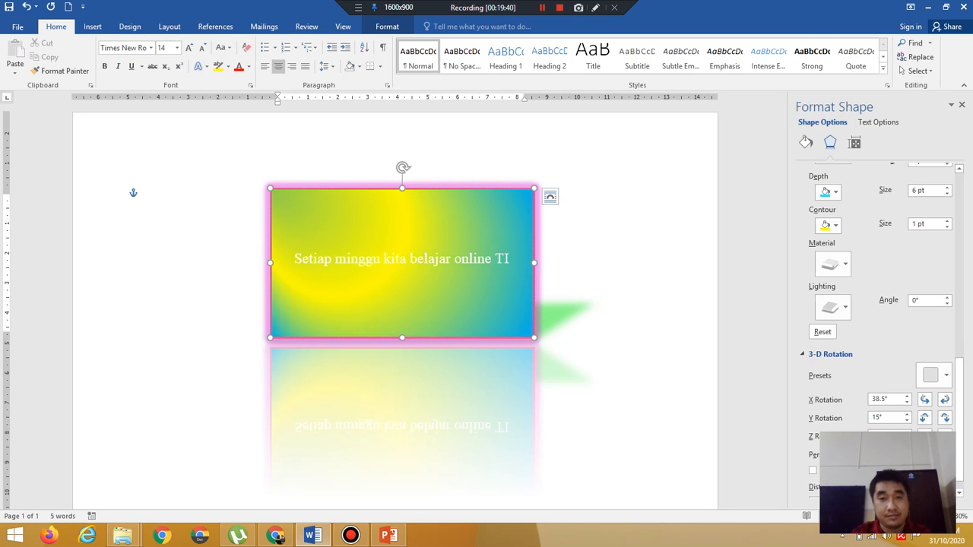
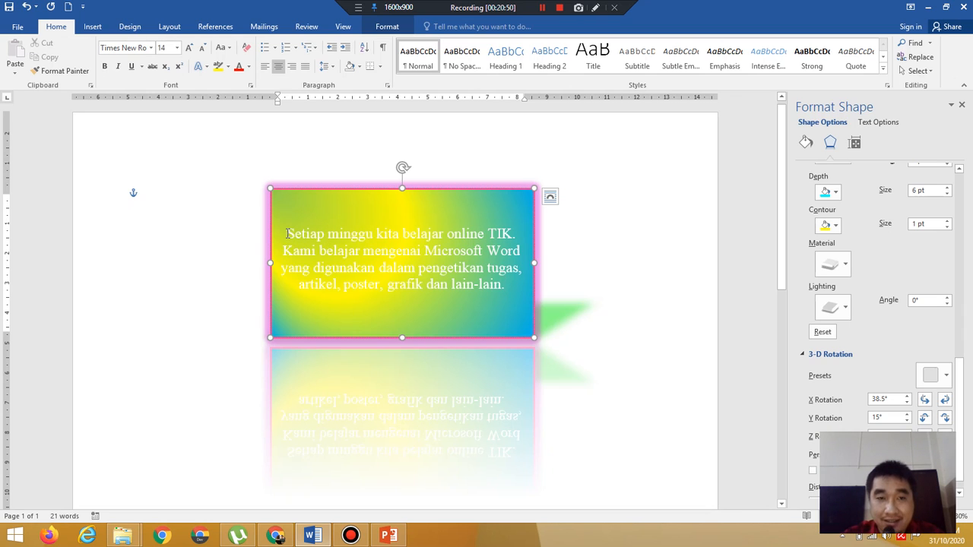
Change the font colour of all the text in the rectangle to a medium blue from the standard colour palette.
drag(338, 235, 508, 289)
click(349, 263)
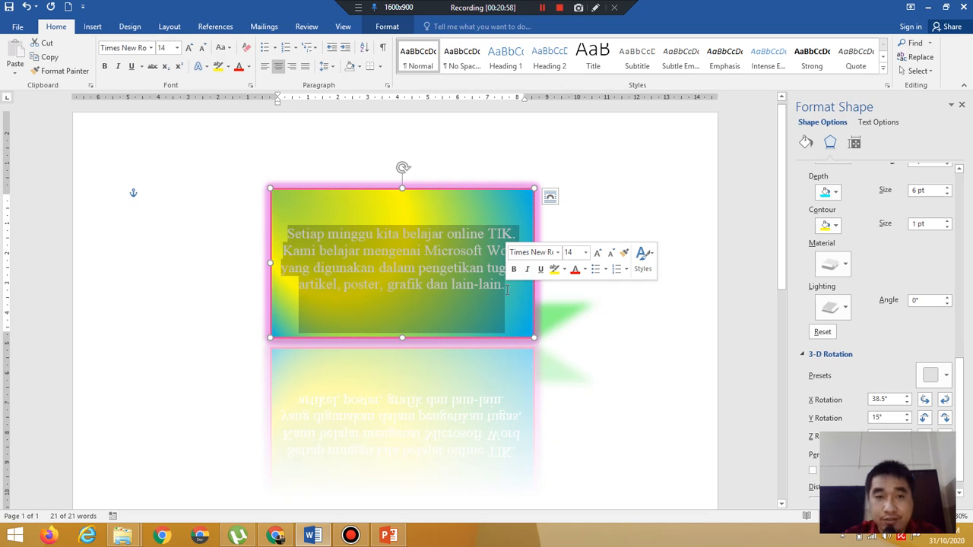
click(251, 67)
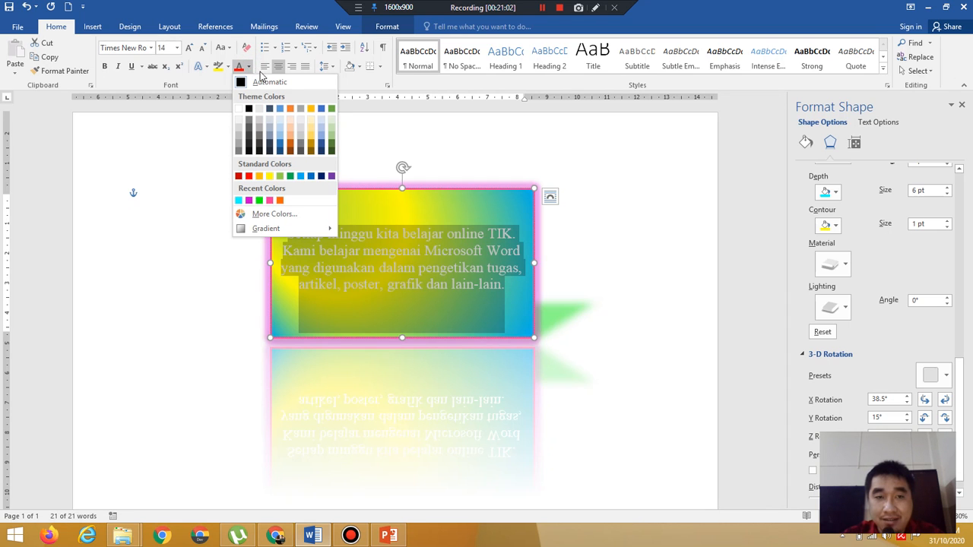
click(289, 217)
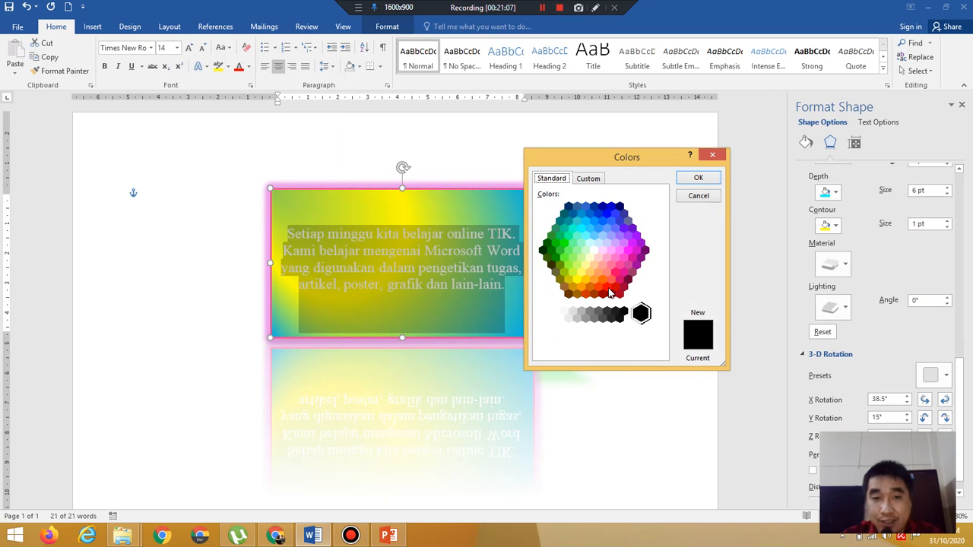
click(619, 222)
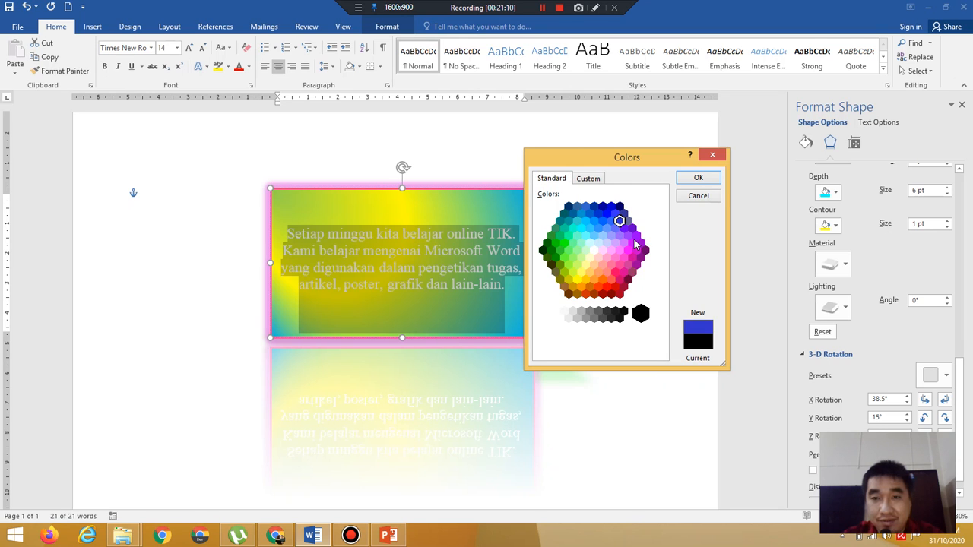
click(698, 178)
click(692, 250)
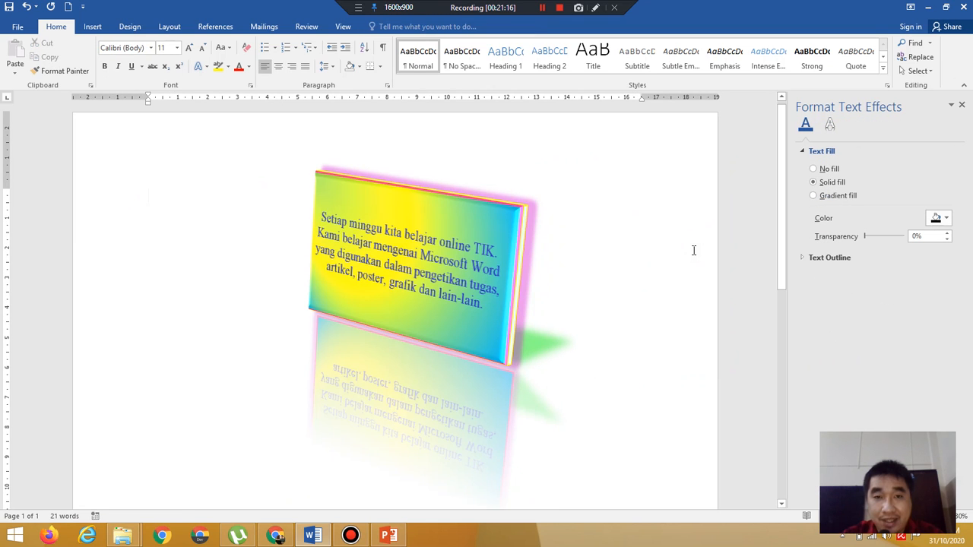
Make the word "minggu" in the first sentence of the rectangle's text bold.
click(375, 251)
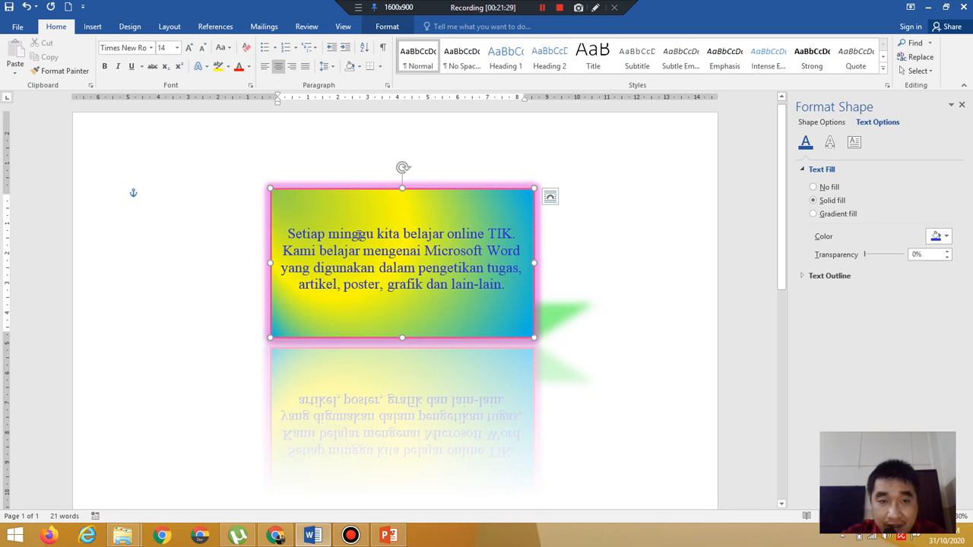
double_click(349, 235)
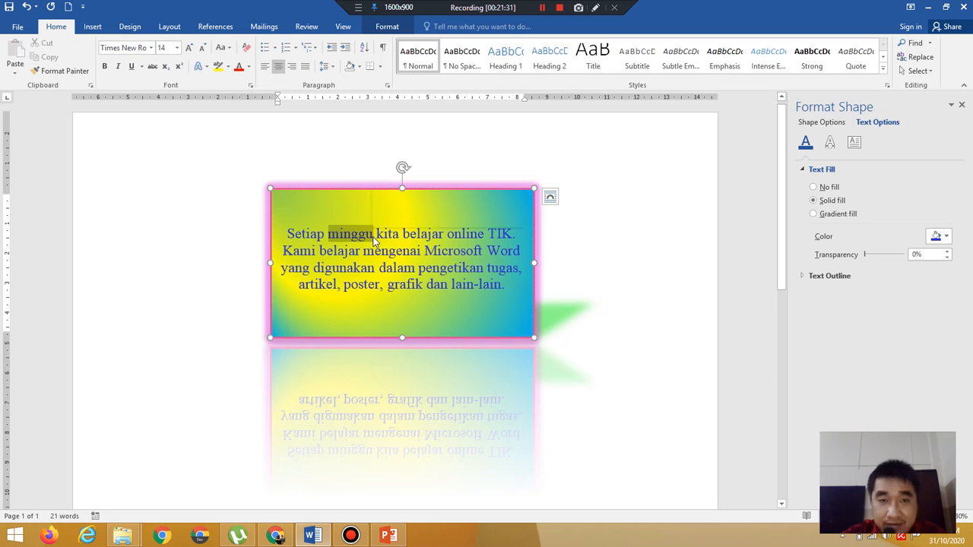
click(107, 69)
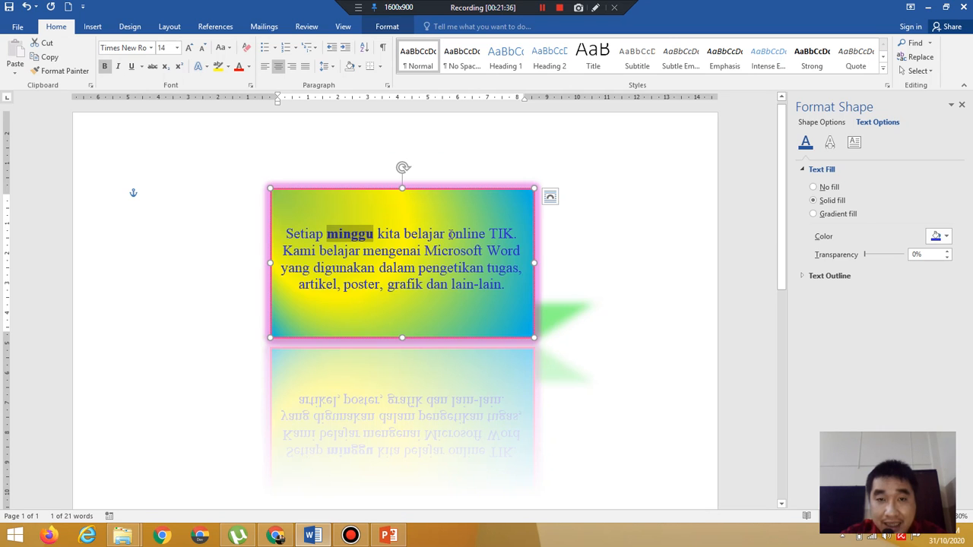
Apply the Small caps font effect to the word "online" in the rectangle's first sentence.
drag(449, 234, 463, 236)
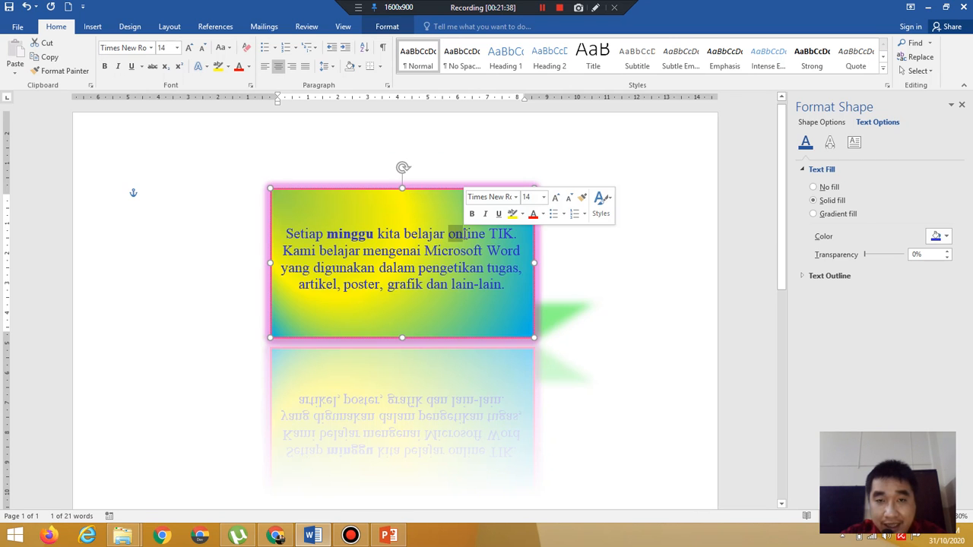
click(452, 236)
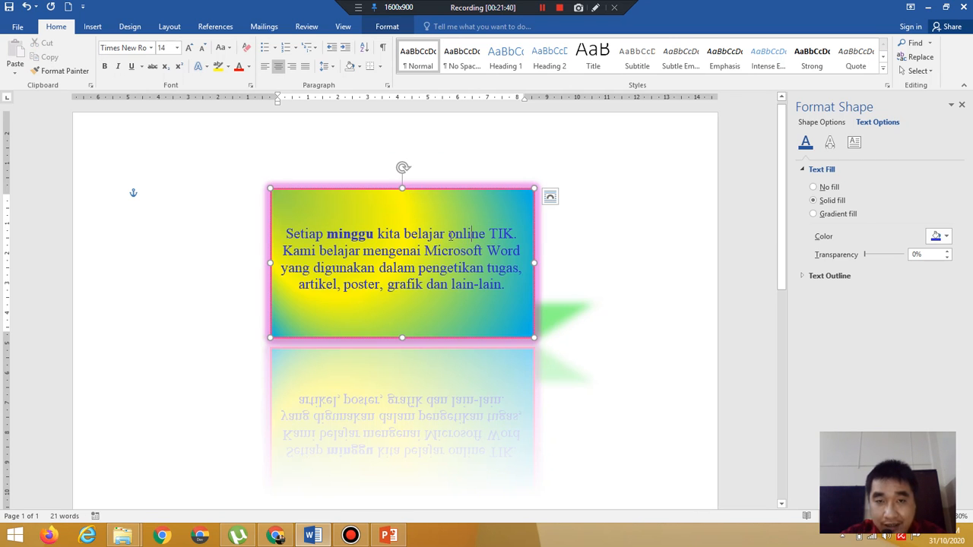
drag(448, 235, 486, 240)
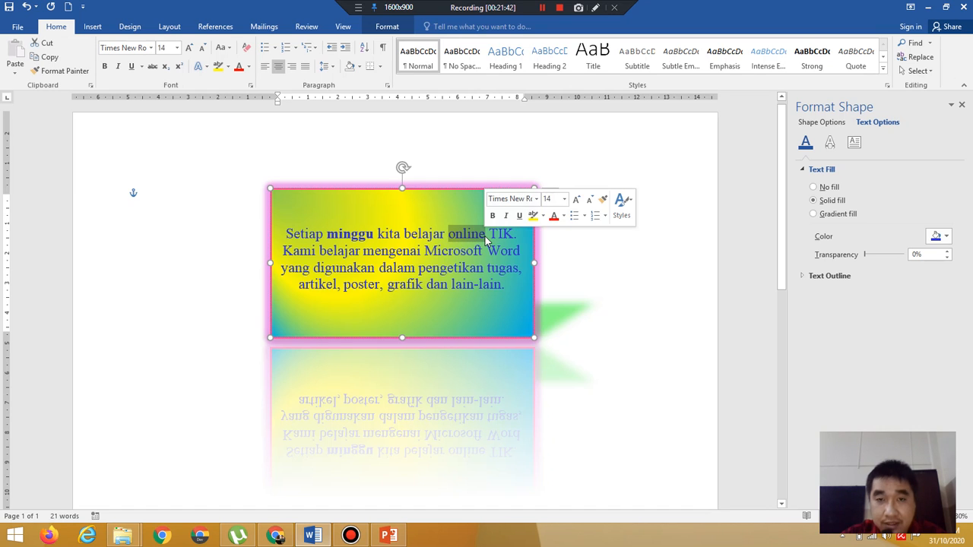
click(251, 86)
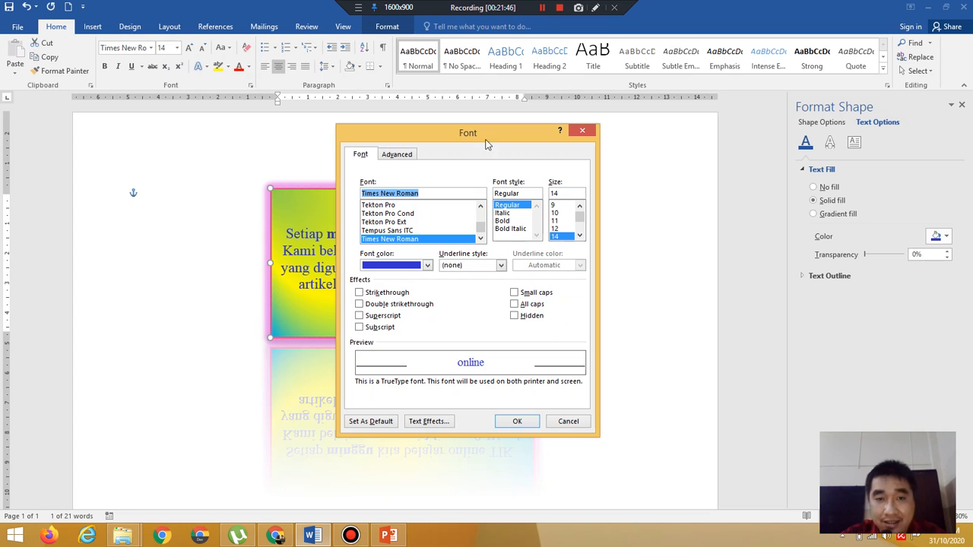
drag(552, 133, 304, 172)
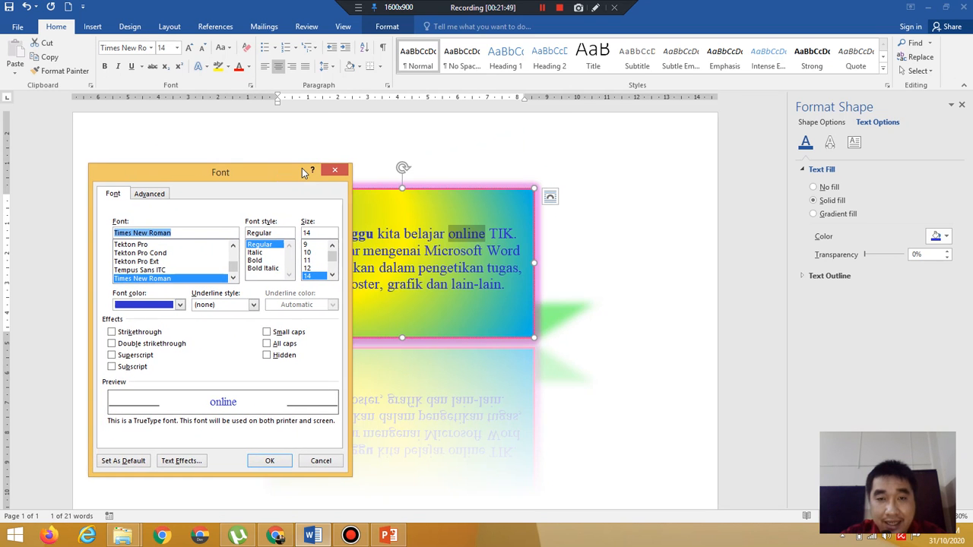
click(280, 334)
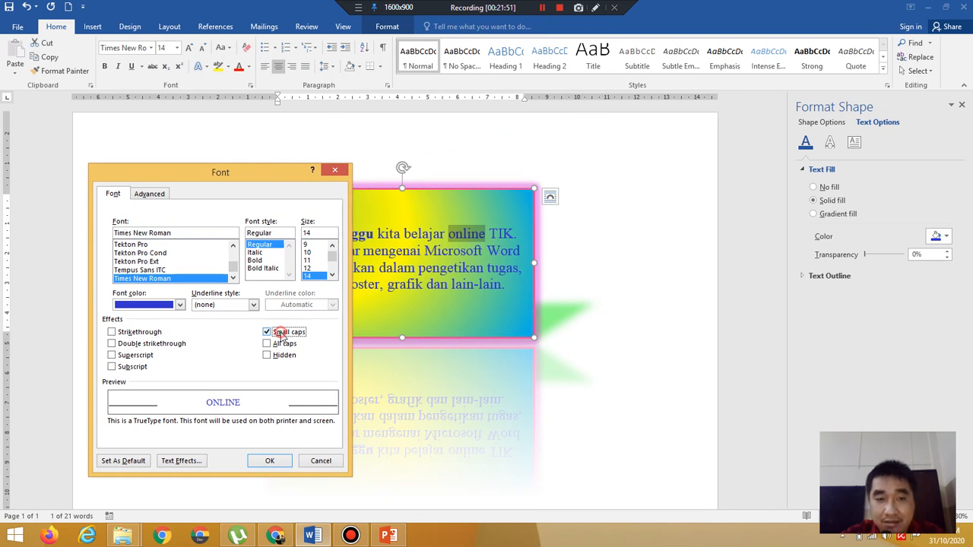
click(278, 461)
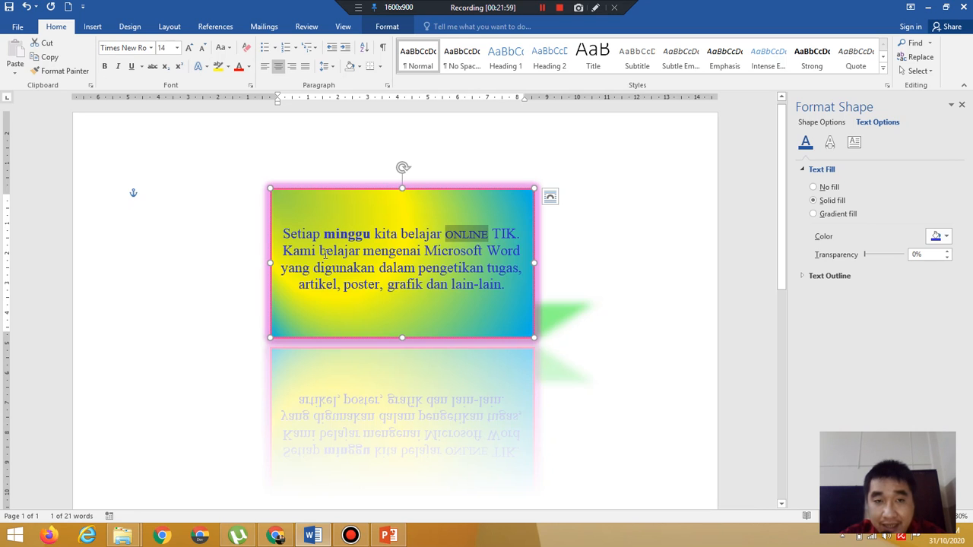
Give the word "belajar" in the second sentence a single wavy underline coloured red from the standard colour palette.
drag(319, 251, 362, 251)
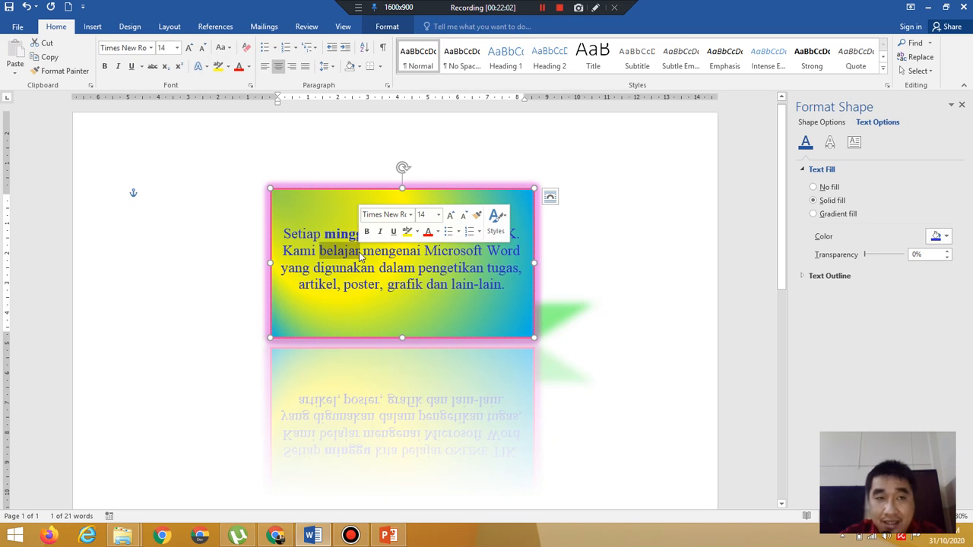
click(250, 84)
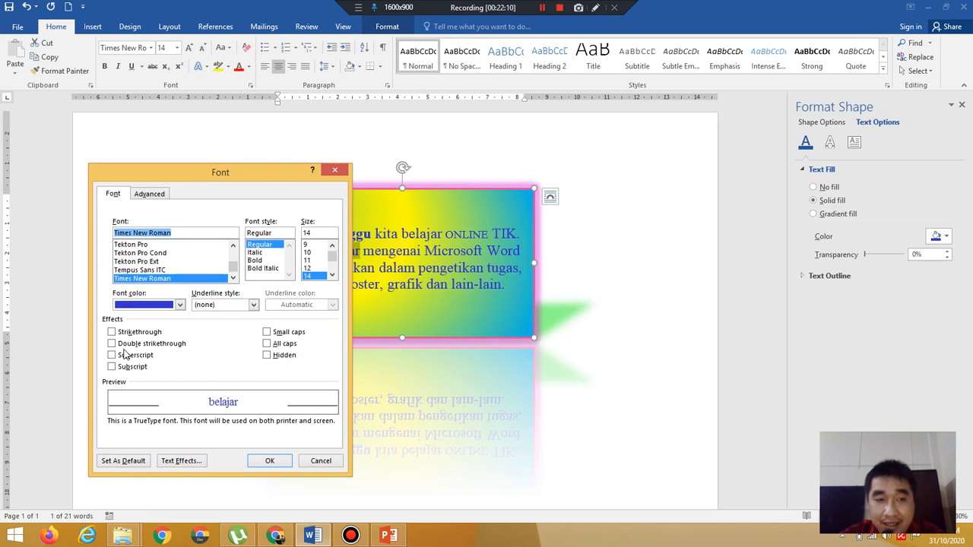
click(254, 305)
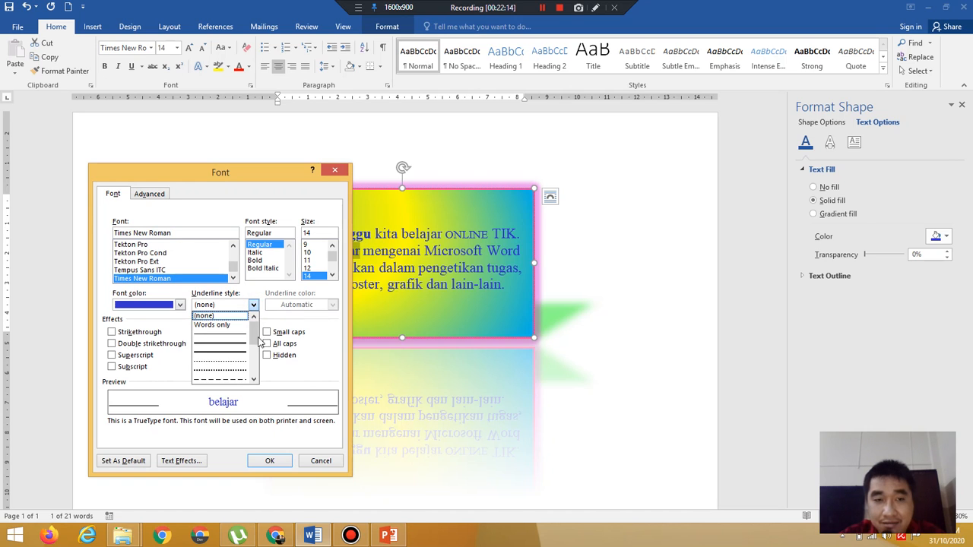
drag(257, 335, 257, 371)
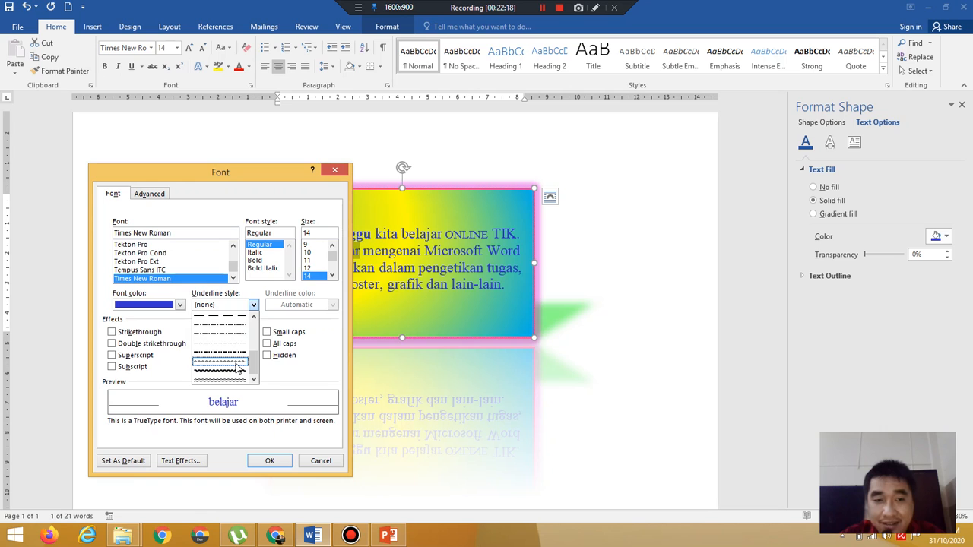
click(237, 365)
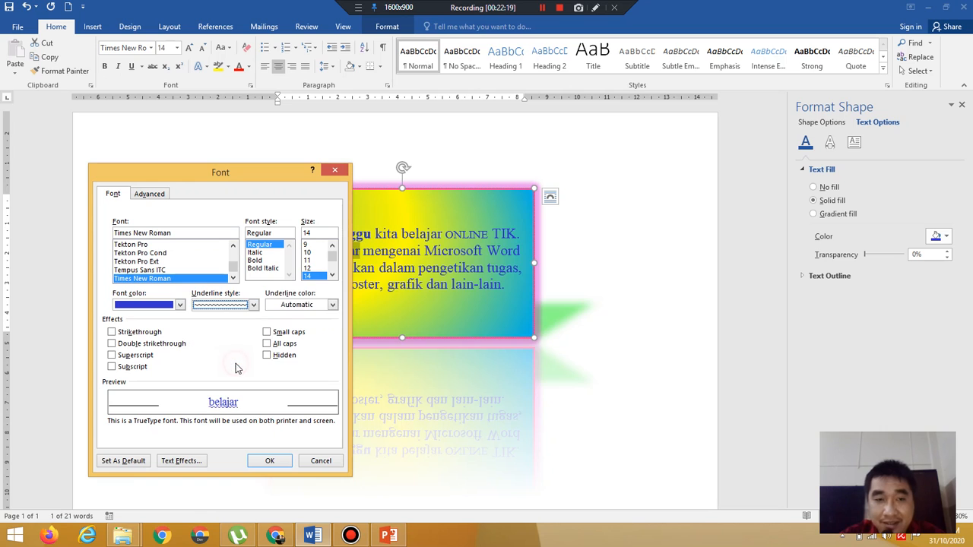
click(310, 307)
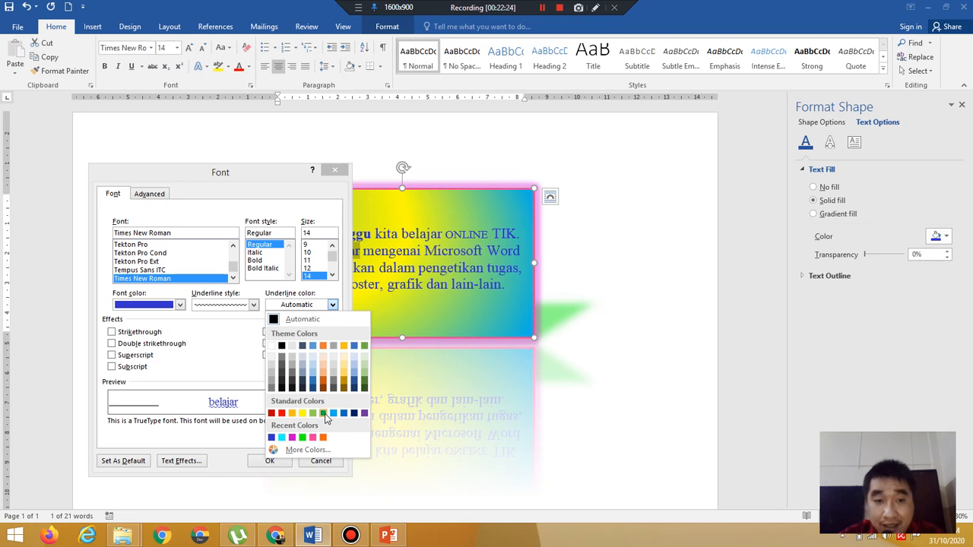
click(310, 450)
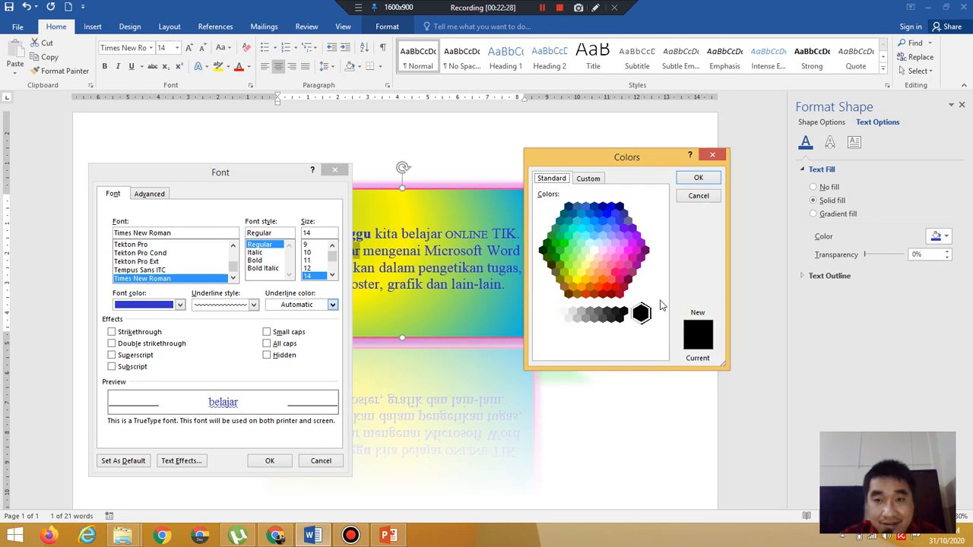
click(616, 287)
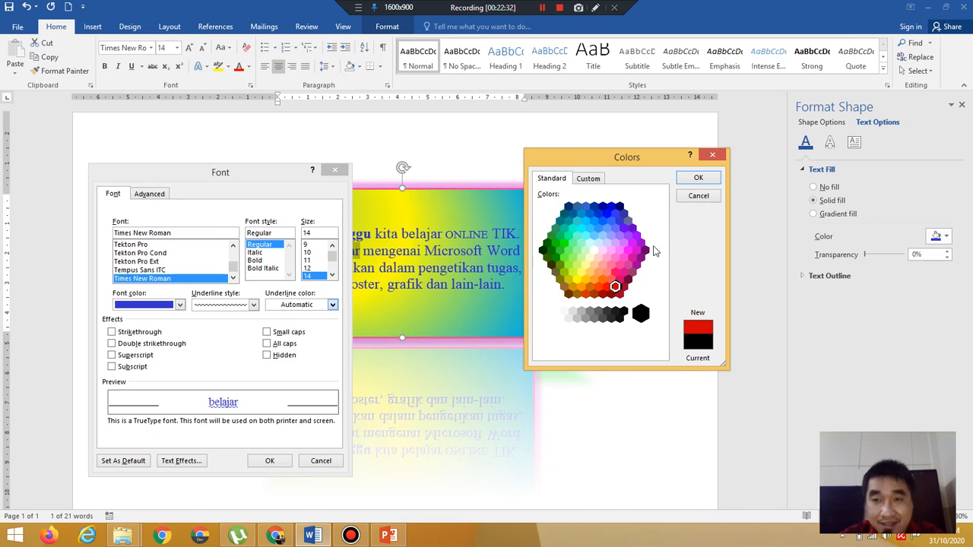
click(707, 182)
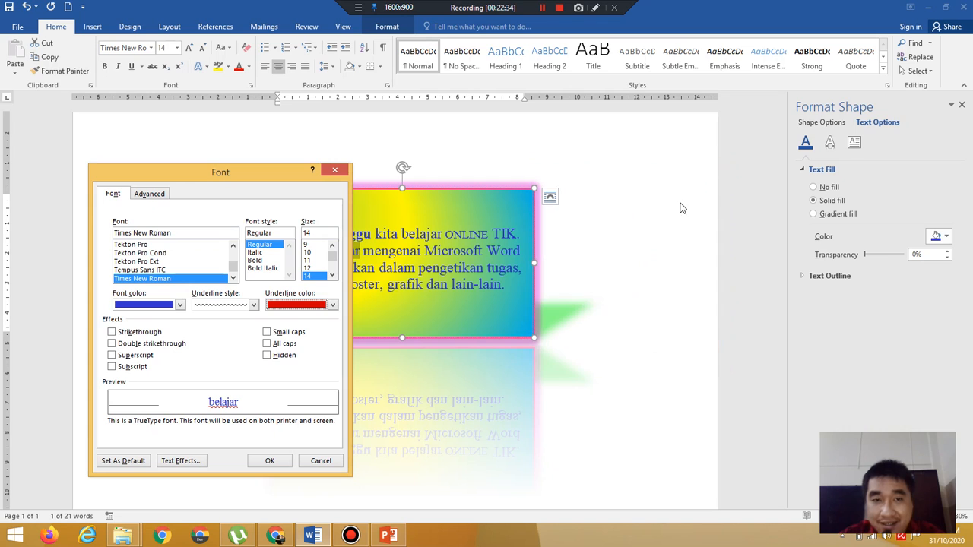
click(271, 461)
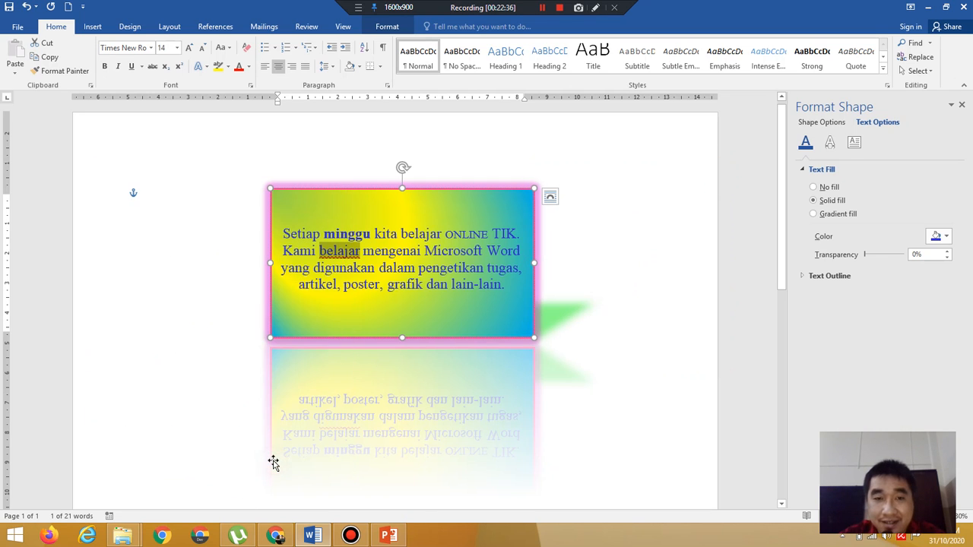
click(414, 321)
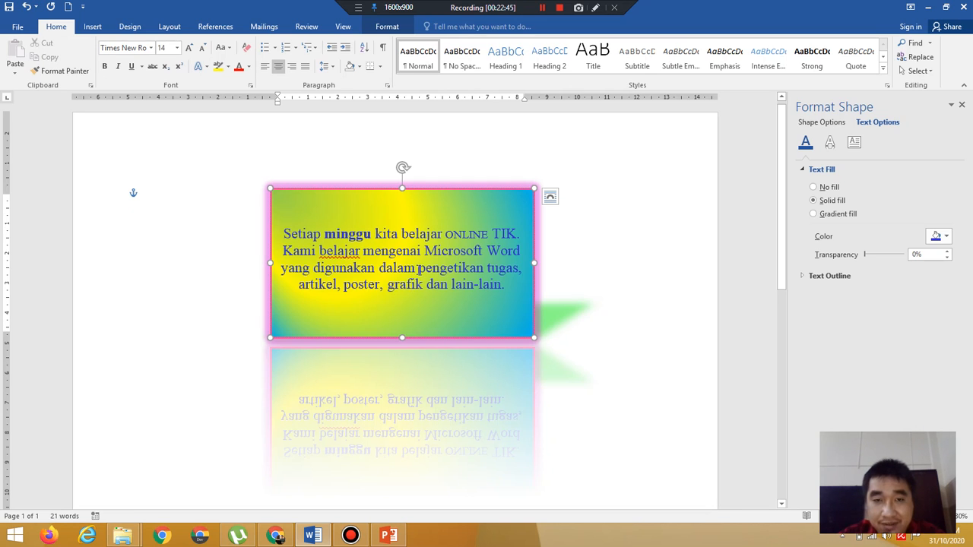
Set up a Shadow text border for the word "pengetikan", using the line style that pairs a thick and a thin line.
drag(418, 268, 485, 268)
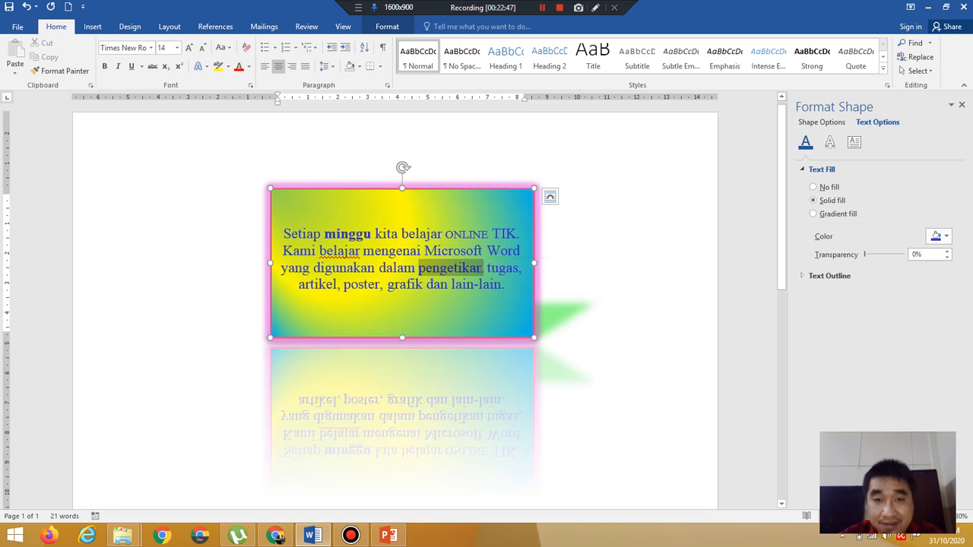
click(381, 70)
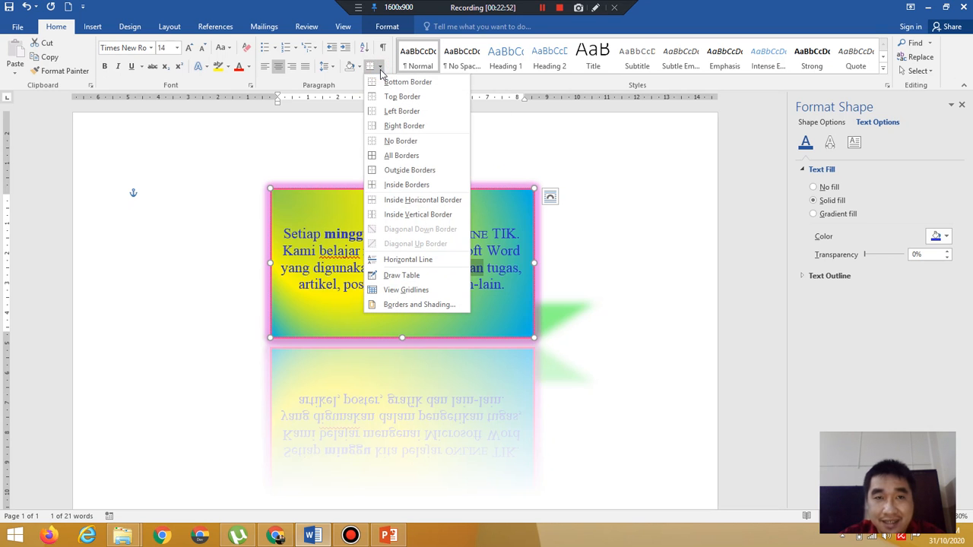
click(416, 304)
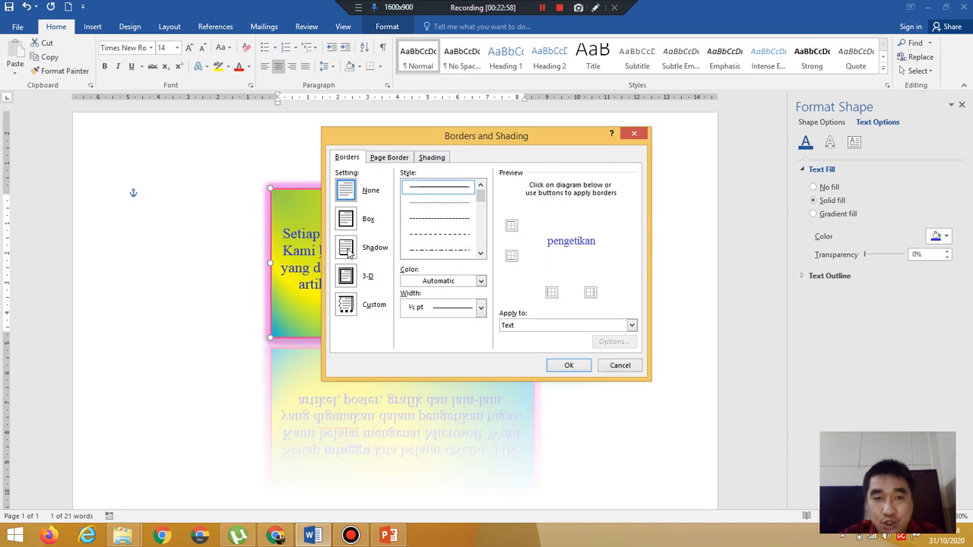
click(347, 253)
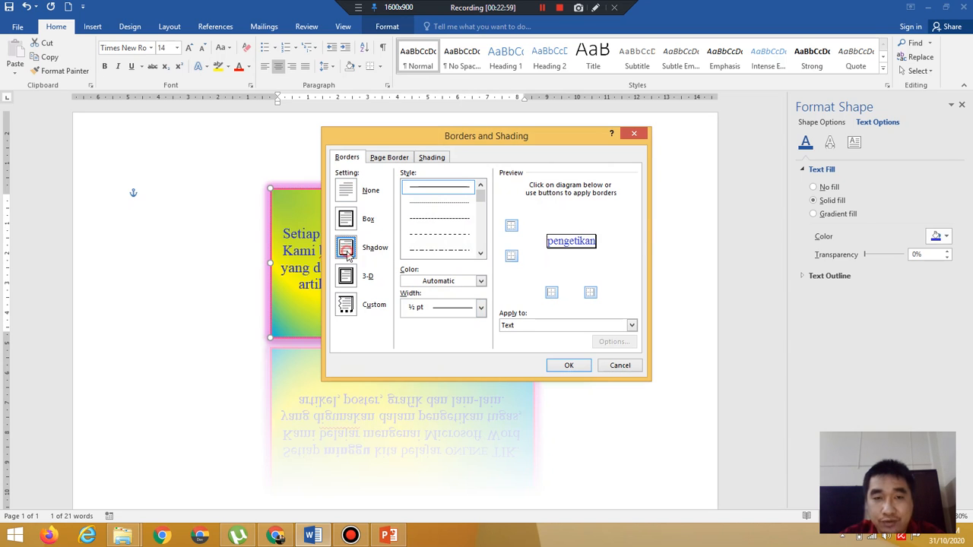
click(481, 254)
click(481, 254)
click(481, 254)
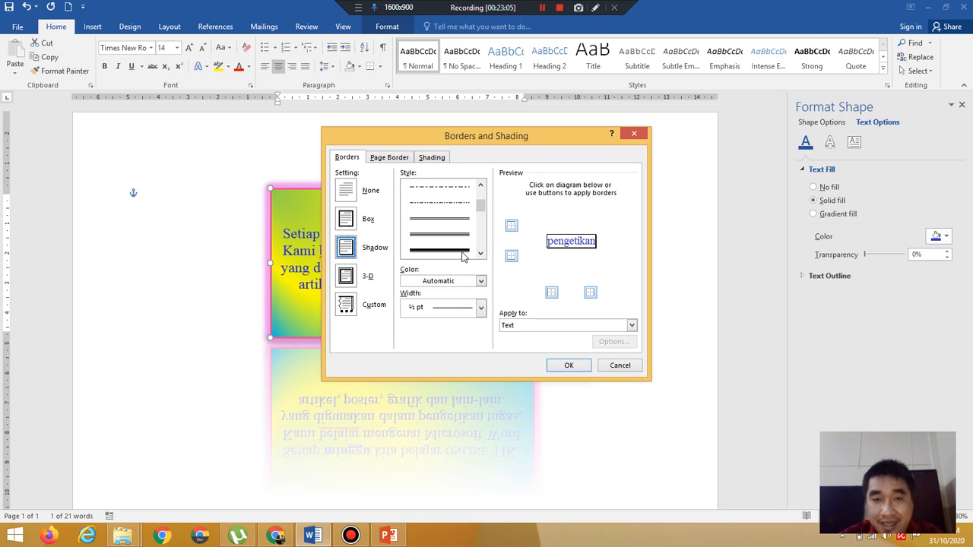
click(460, 251)
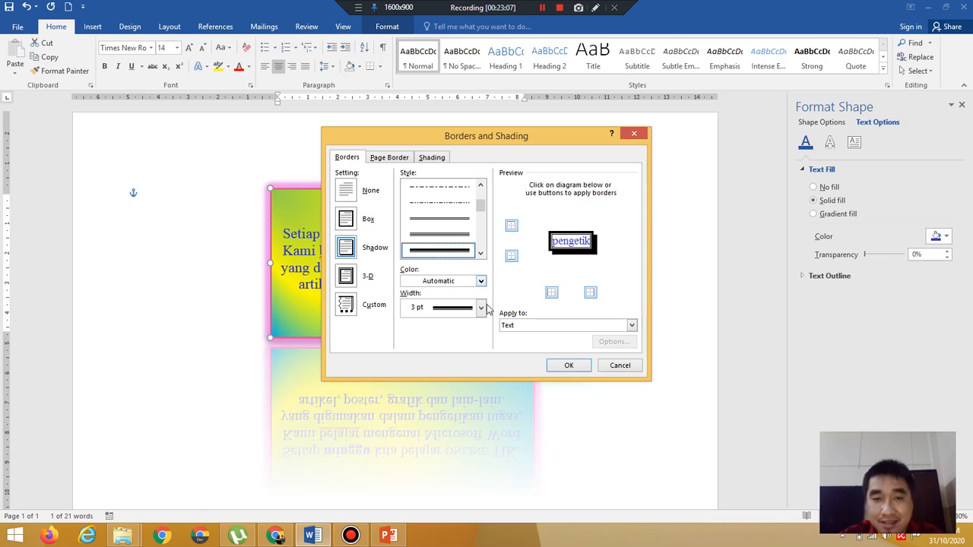
Colour the border around "pengetikan" standard red, set its width to 2¼ pt and apply it to the text.
click(482, 282)
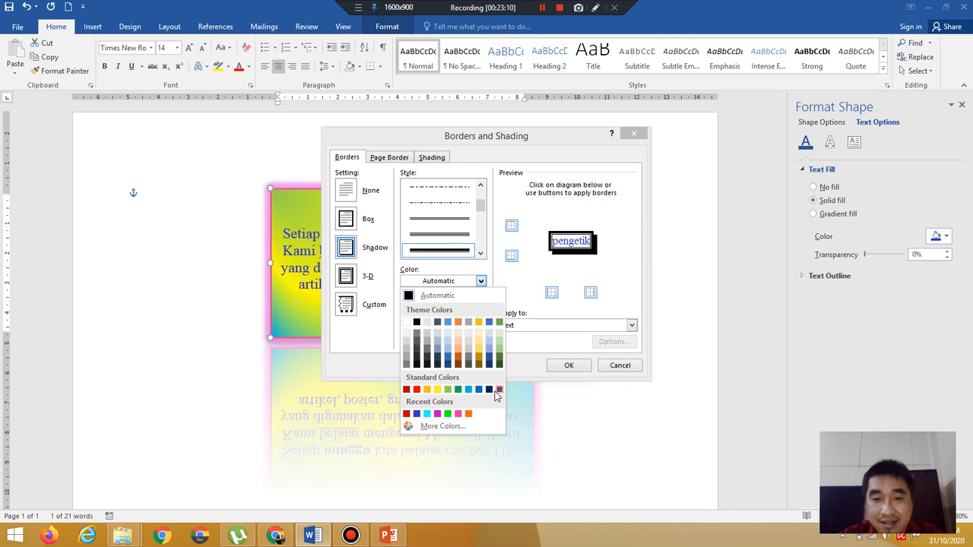
click(416, 389)
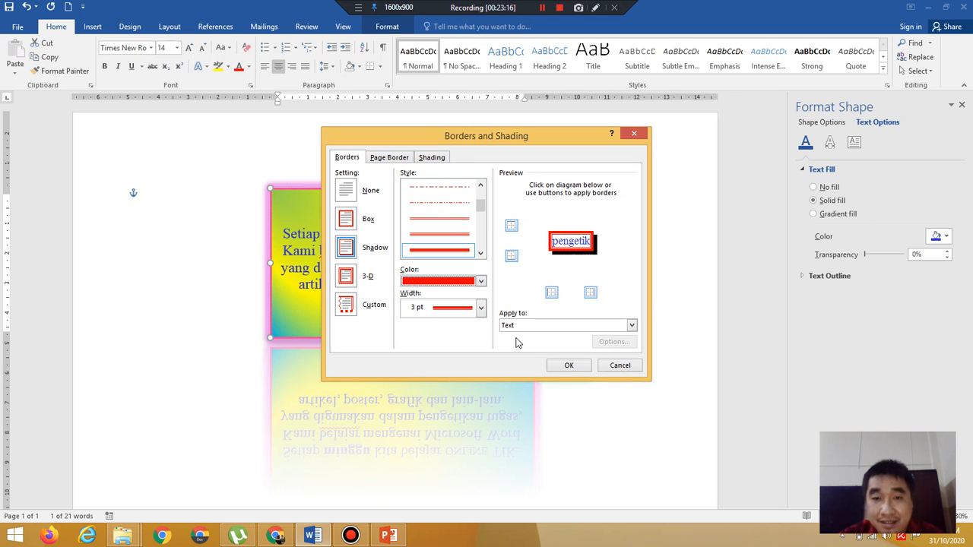
click(480, 309)
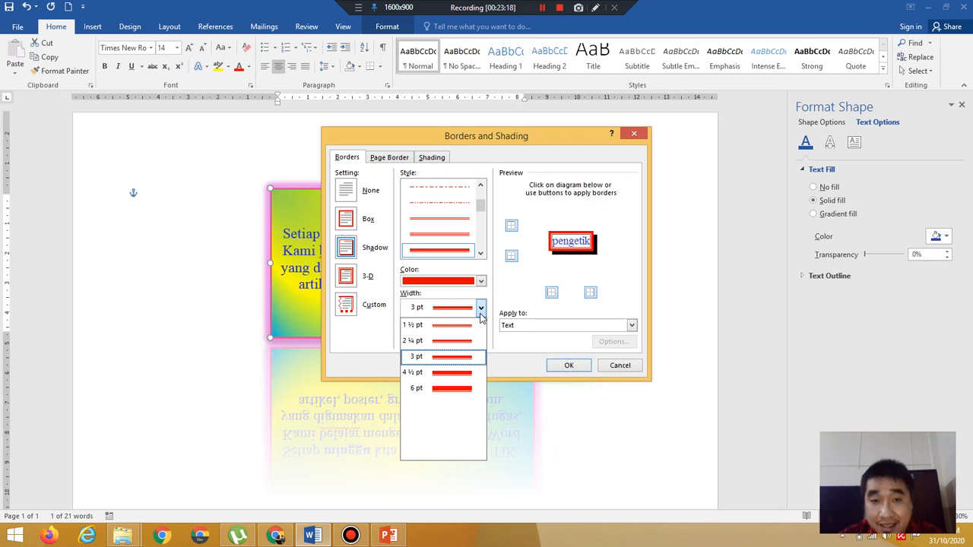
click(468, 343)
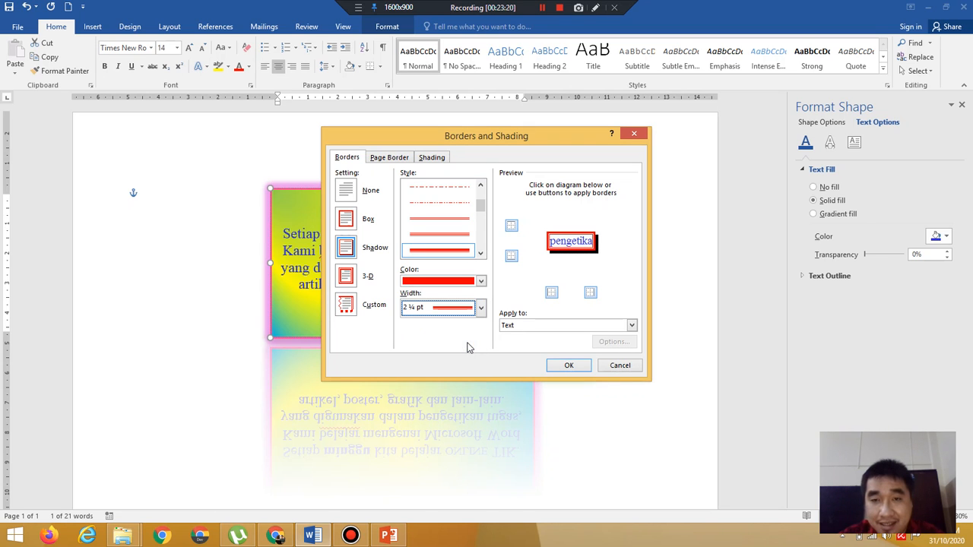
click(568, 366)
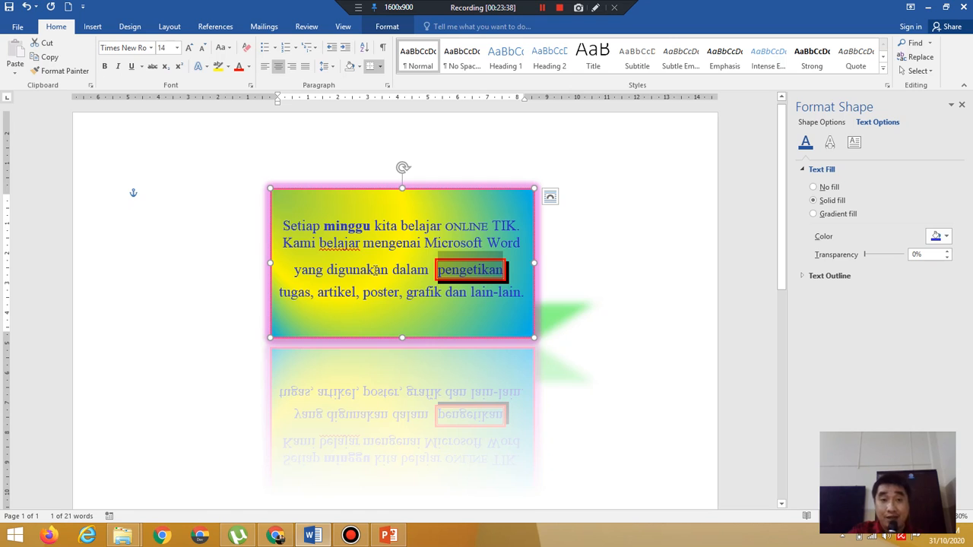
click(282, 225)
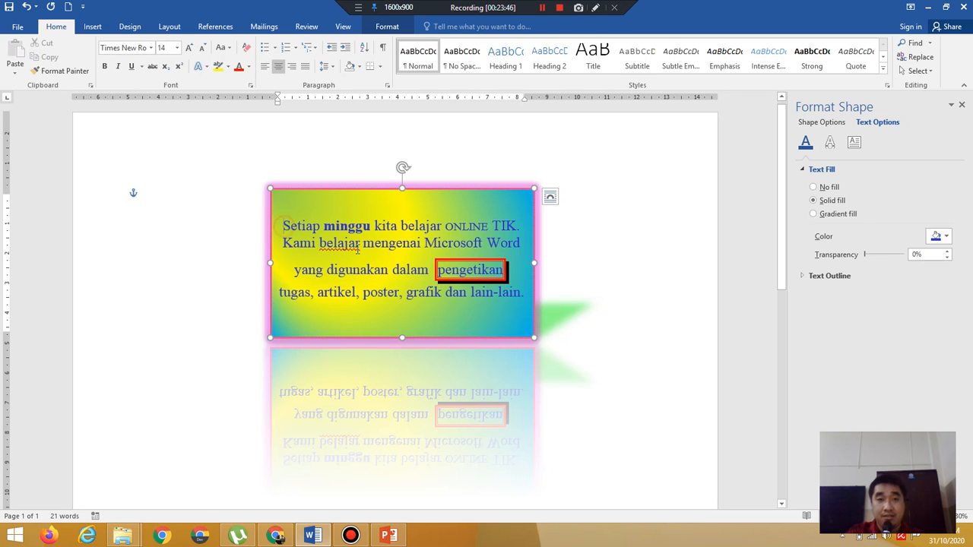
drag(282, 225, 526, 330)
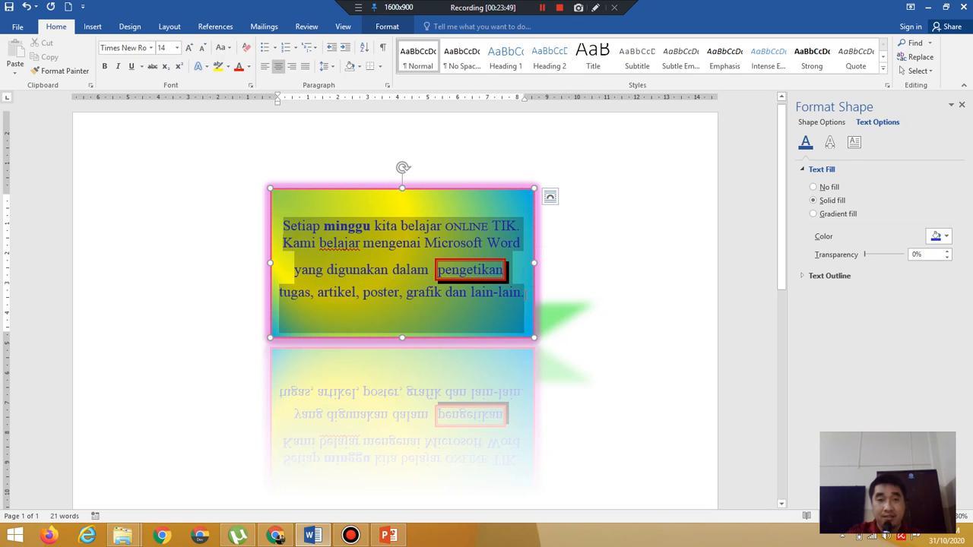
click(92, 27)
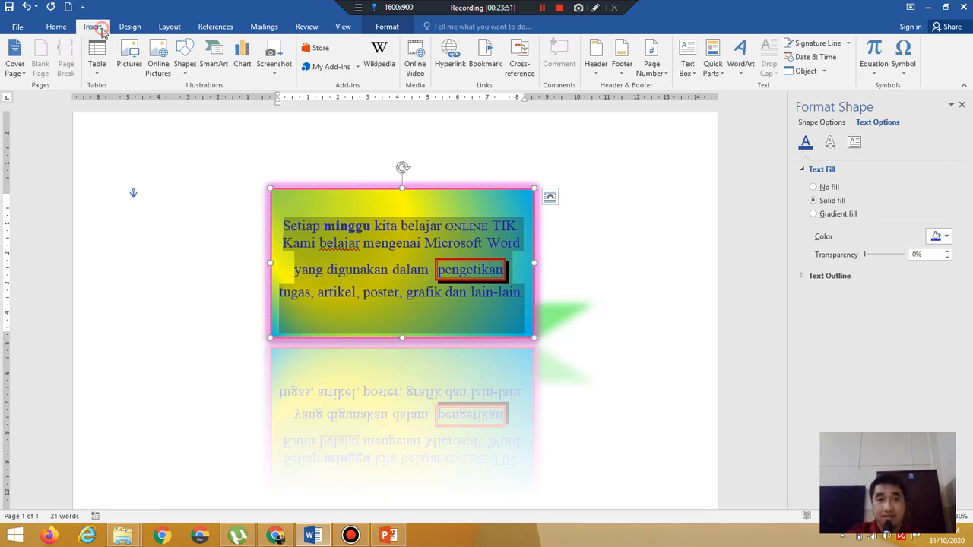
click(168, 31)
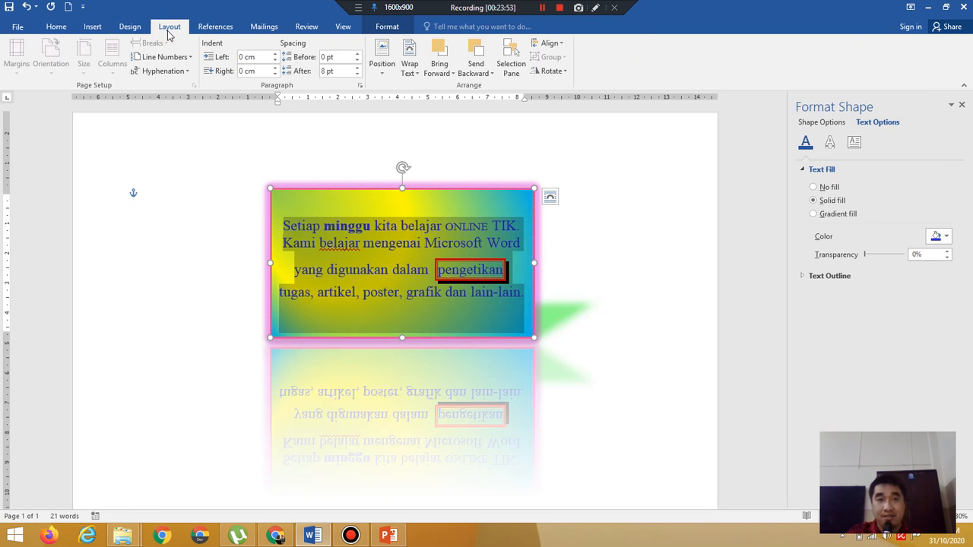
click(92, 28)
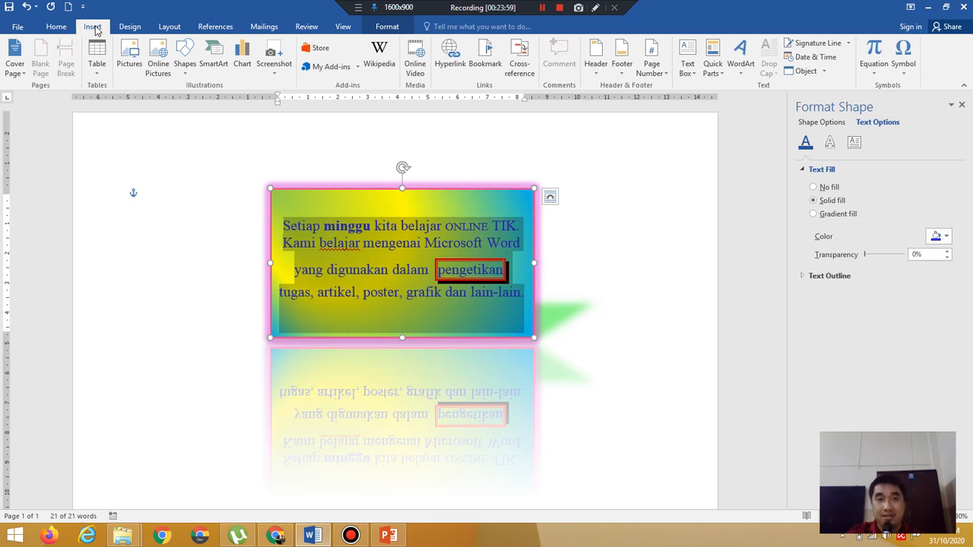
click(129, 28)
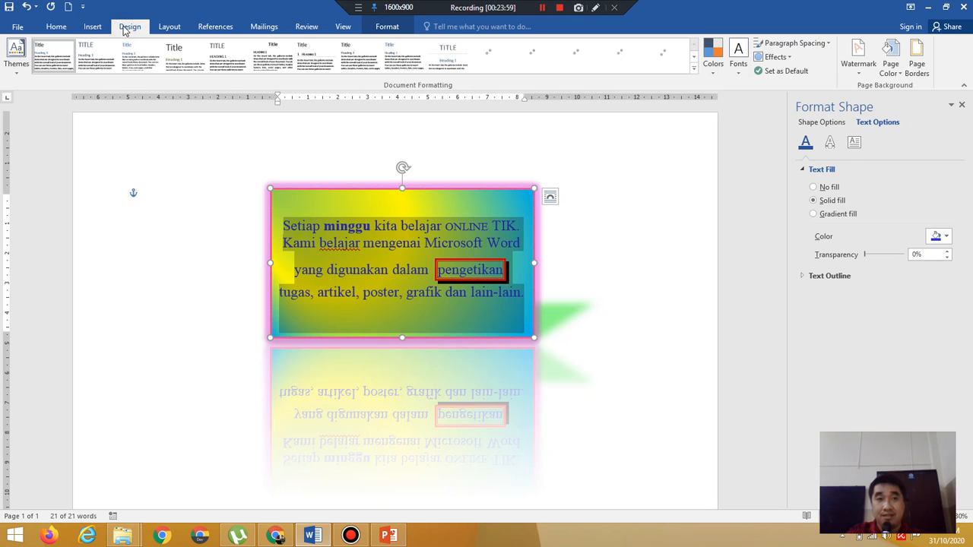
click(170, 29)
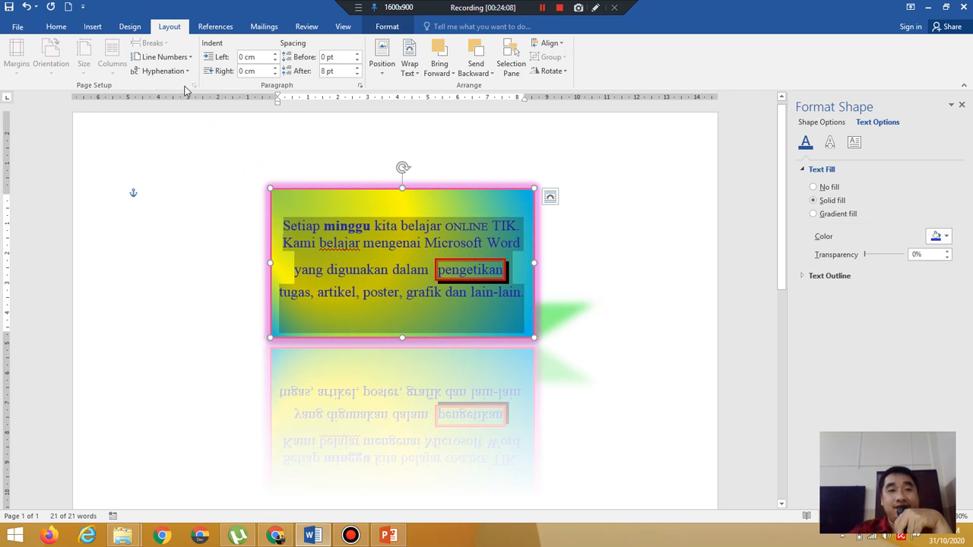
click(326, 239)
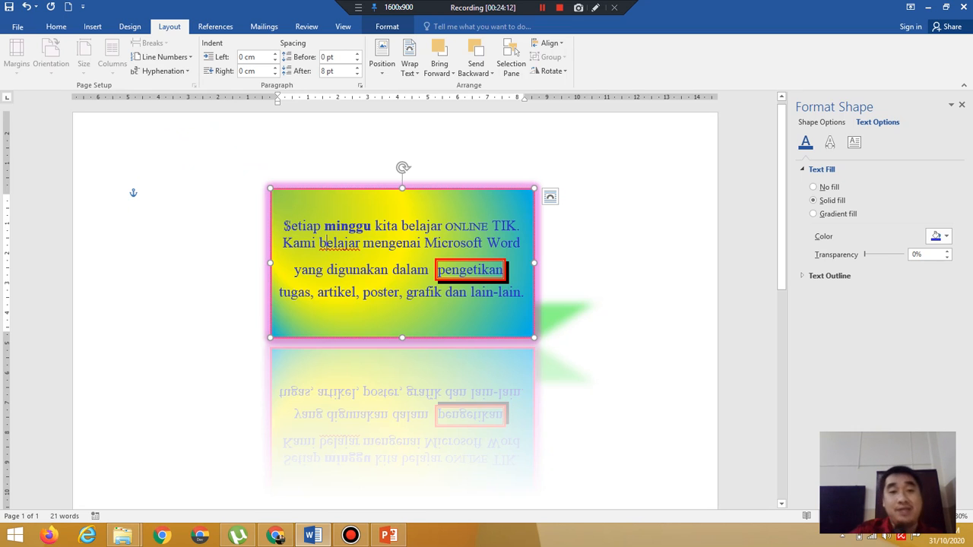
drag(284, 226, 291, 226)
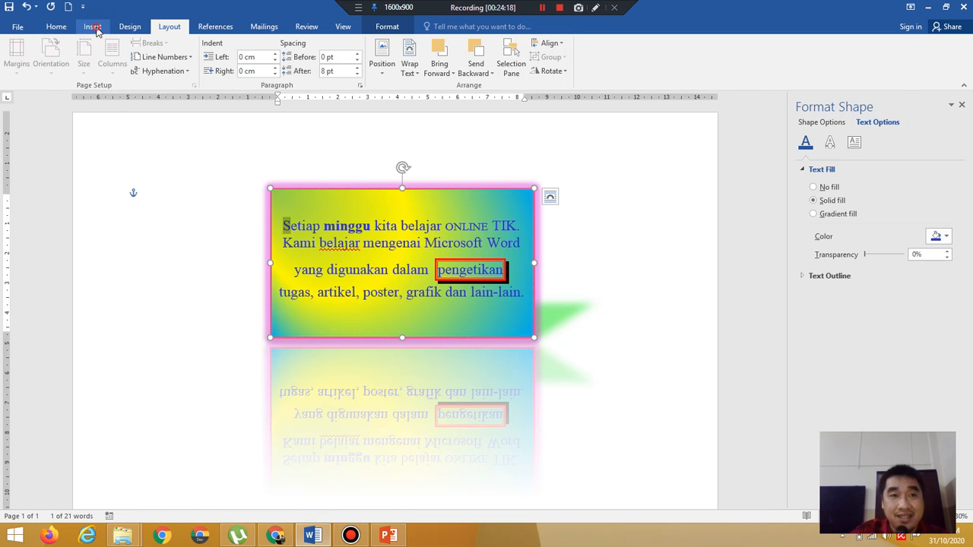
click(93, 27)
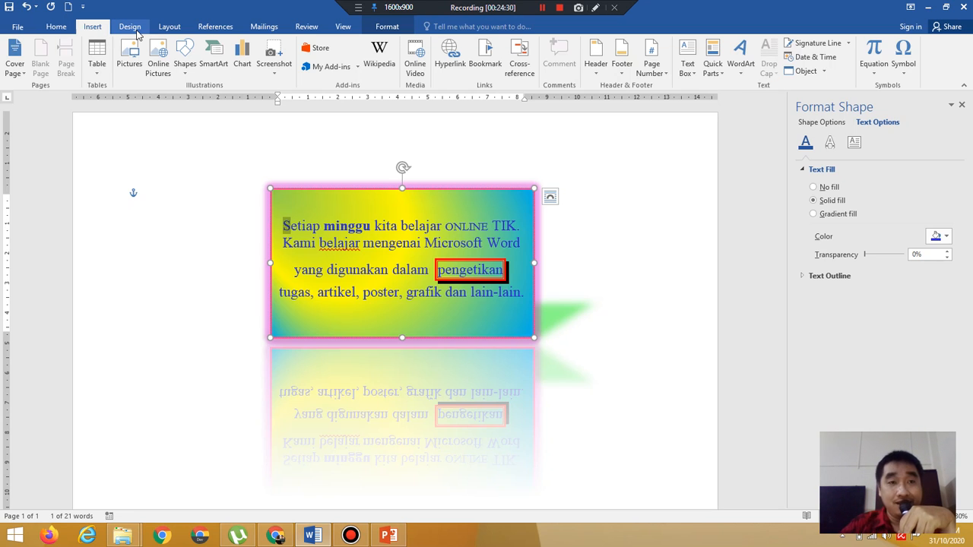
click(57, 30)
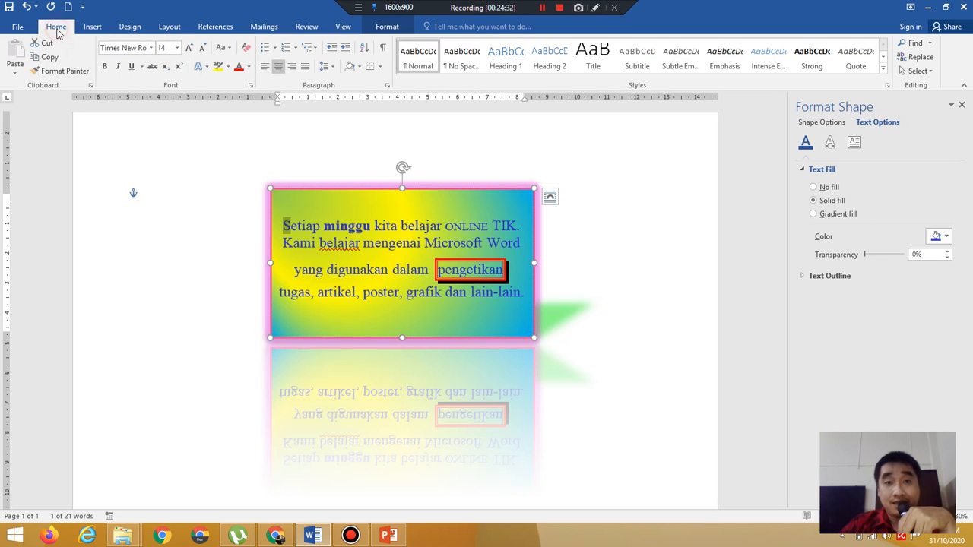
click(296, 48)
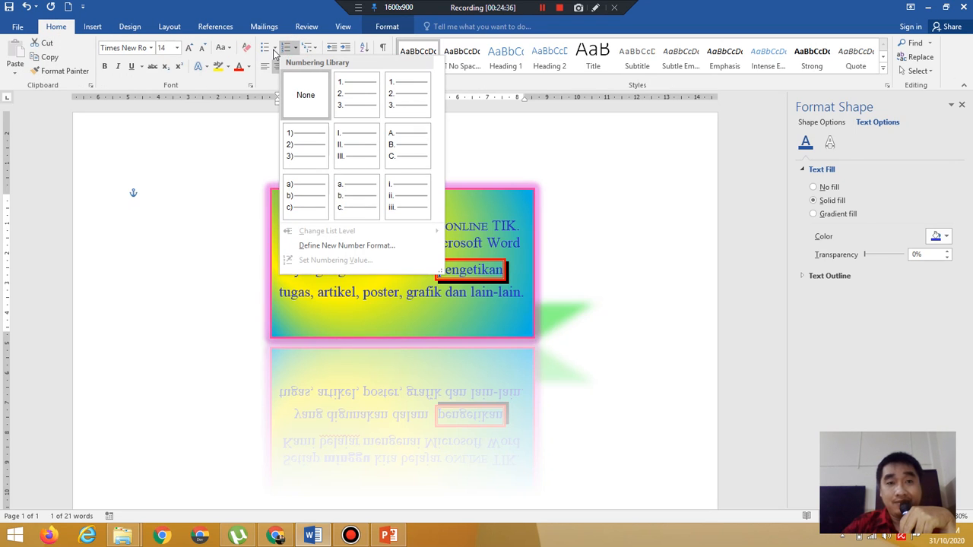
click(275, 50)
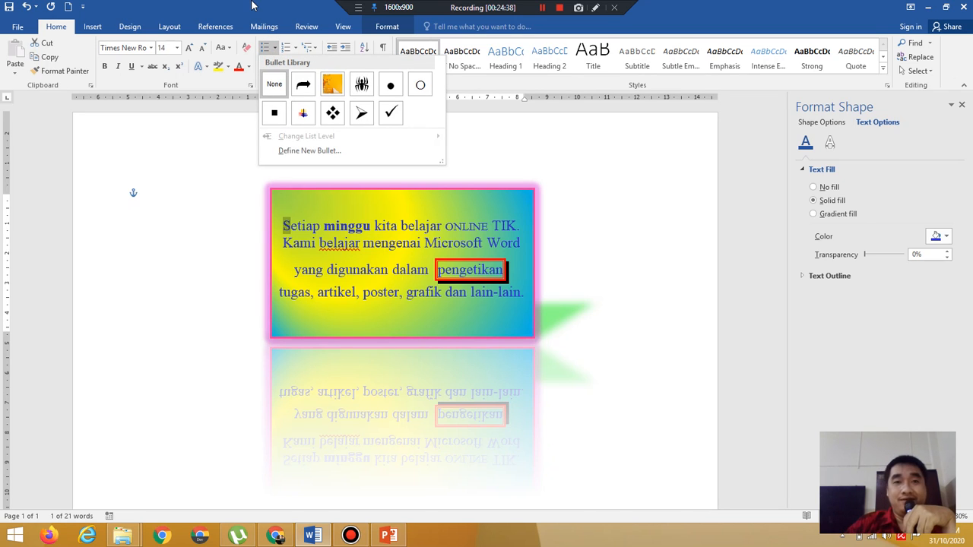
click(253, 6)
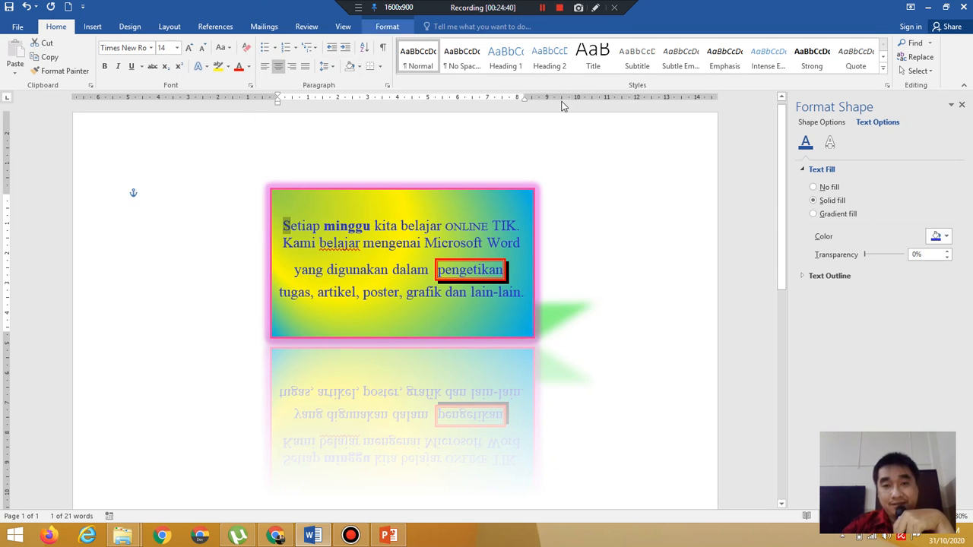
Move the 3-D rectangle to the left part of the page, freeing space beside it, and deselect it.
click(646, 273)
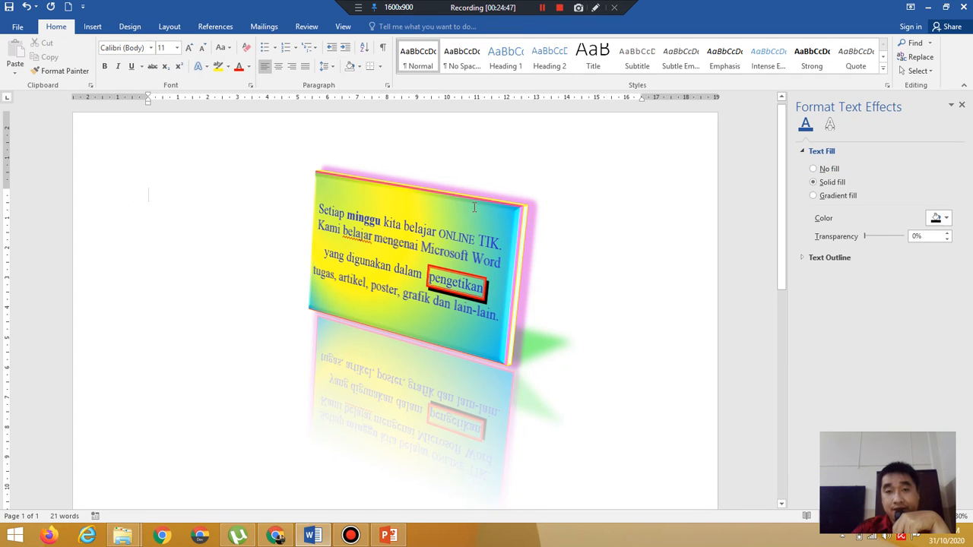
click(519, 236)
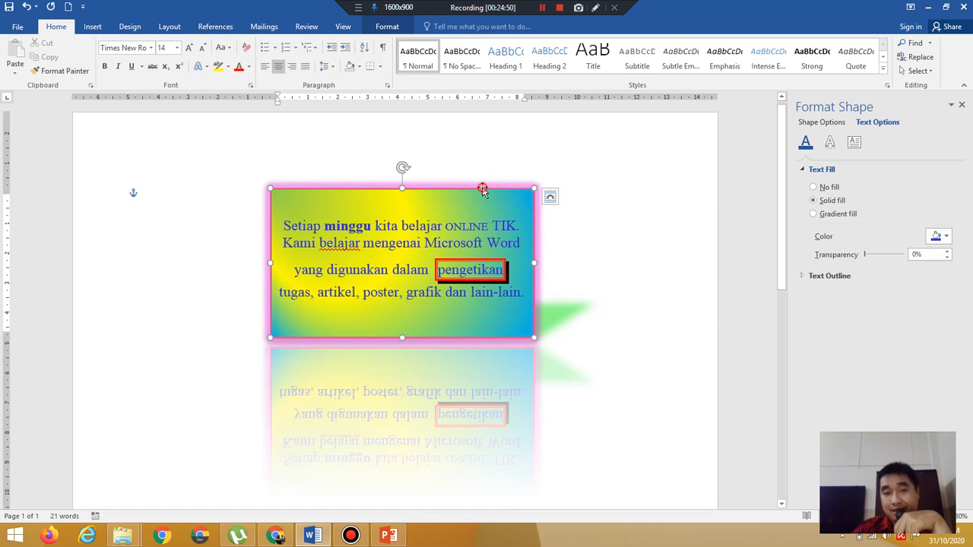
drag(482, 190, 346, 190)
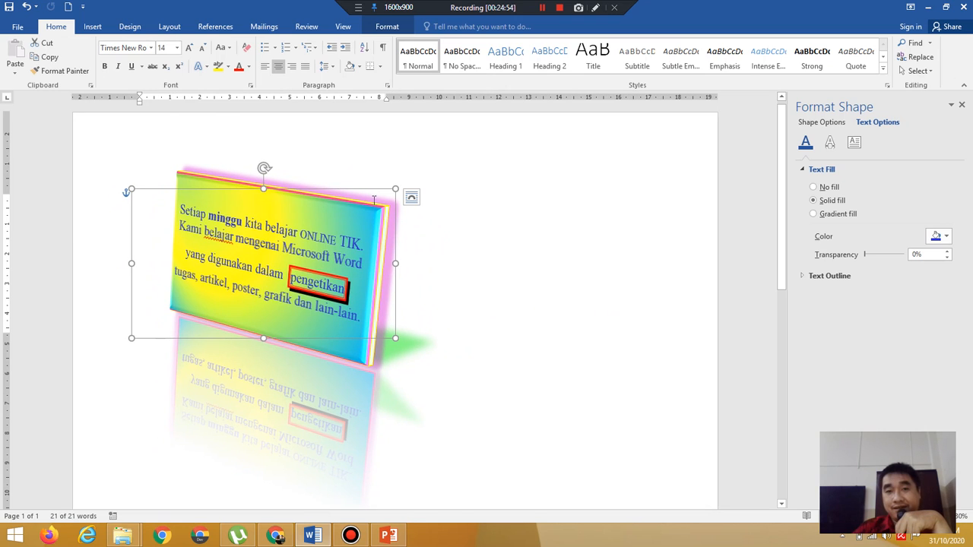
click(457, 248)
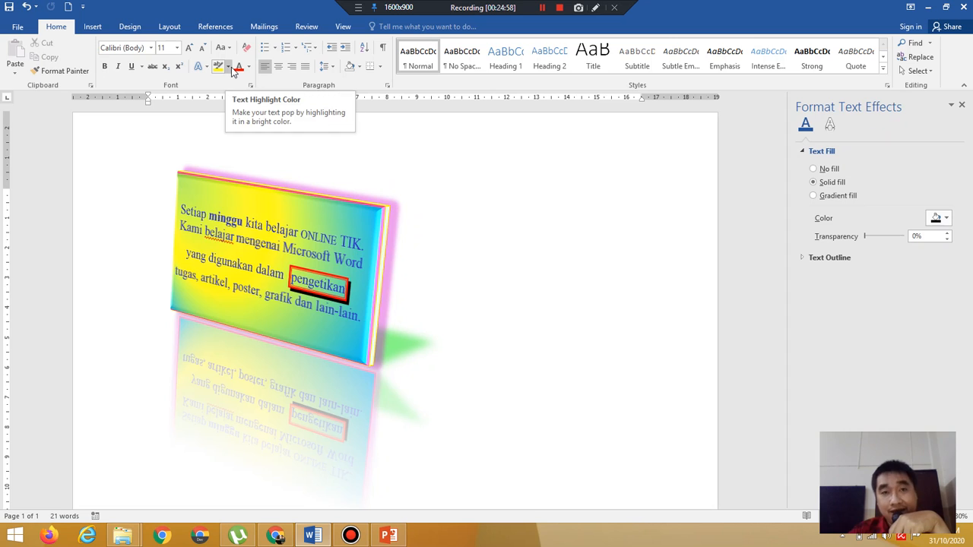
Draw an oval to the right of the rectangle, shift it slightly left and enlarge it to about 4.88 cm high by 7.27 cm wide.
click(93, 27)
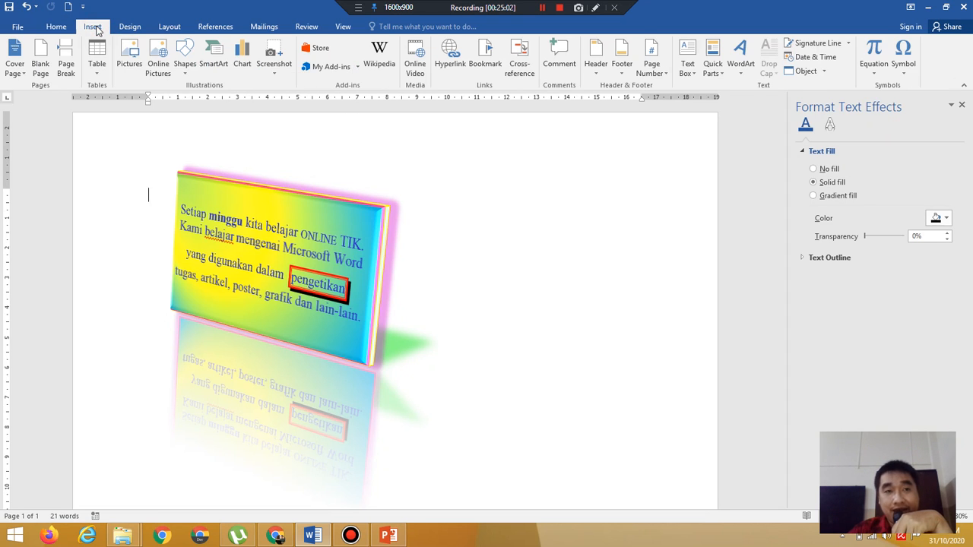
click(184, 67)
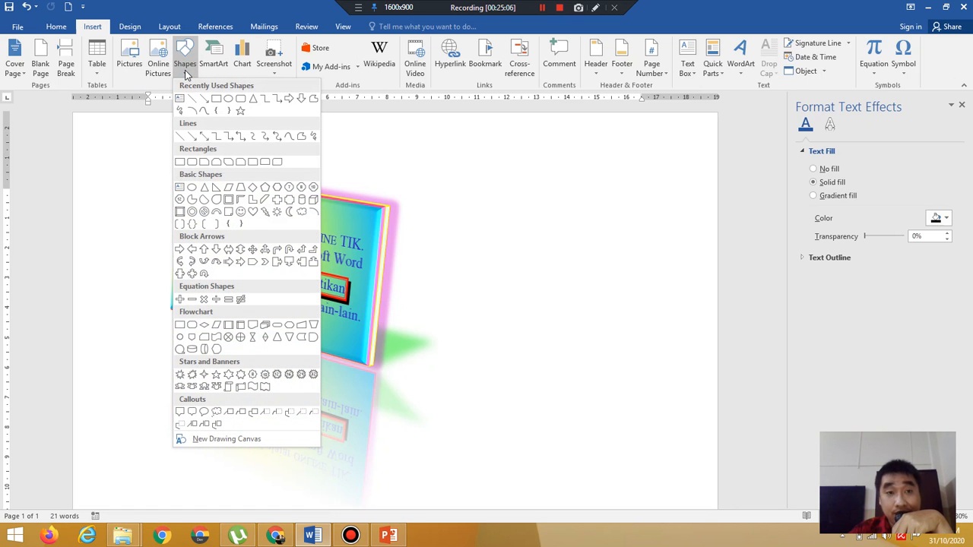
click(193, 189)
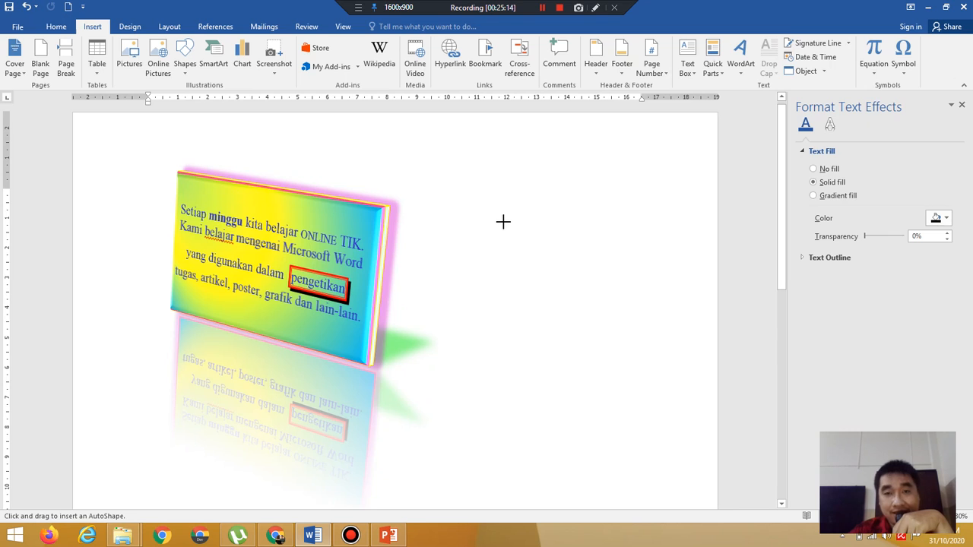
drag(499, 221, 697, 345)
drag(612, 315, 567, 312)
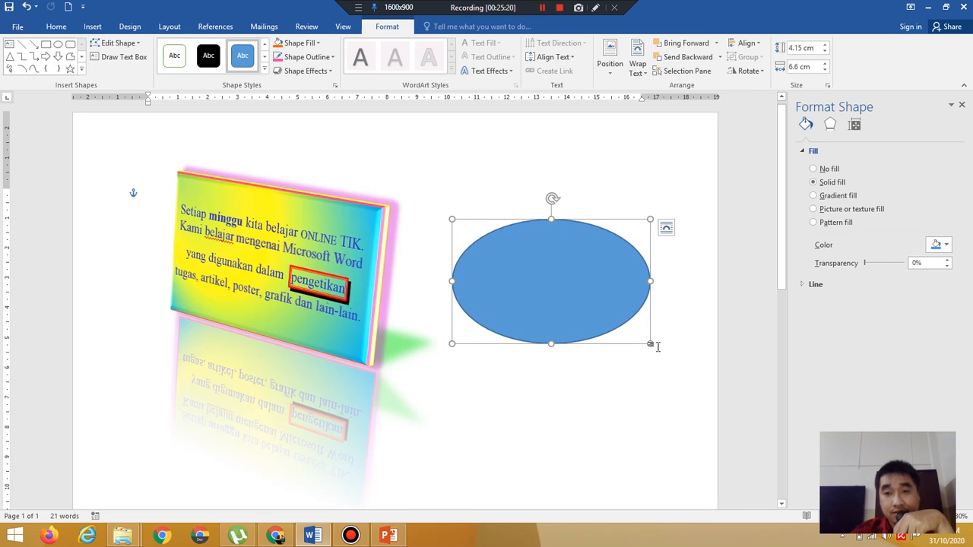
drag(652, 346, 669, 366)
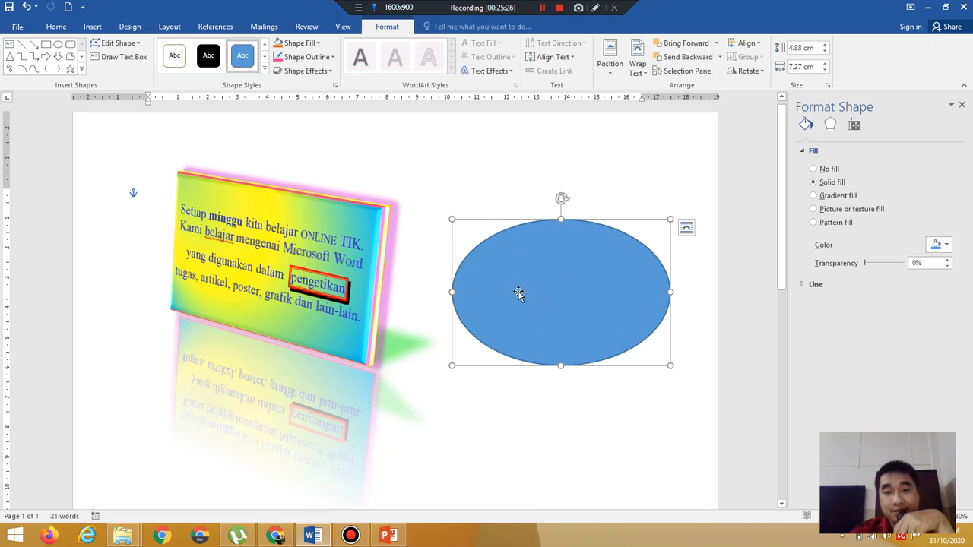
Fill the oval with the white marble texture and give it a purple outline from the standard colours.
click(298, 42)
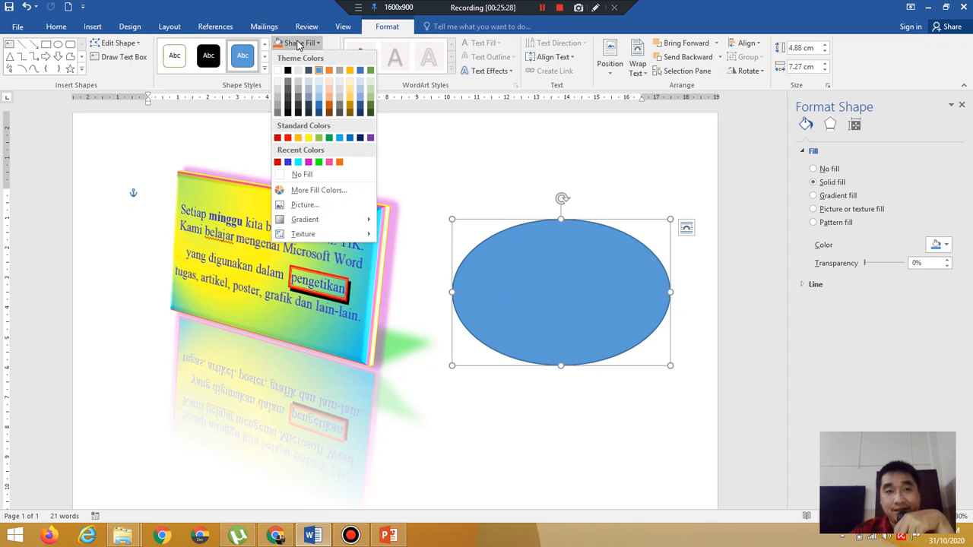
mouse_move(319, 233)
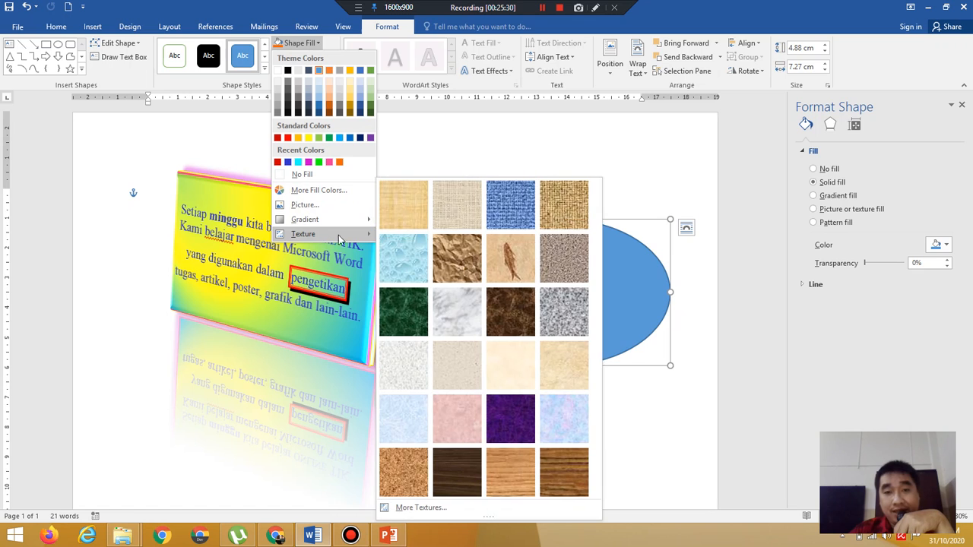
click(442, 314)
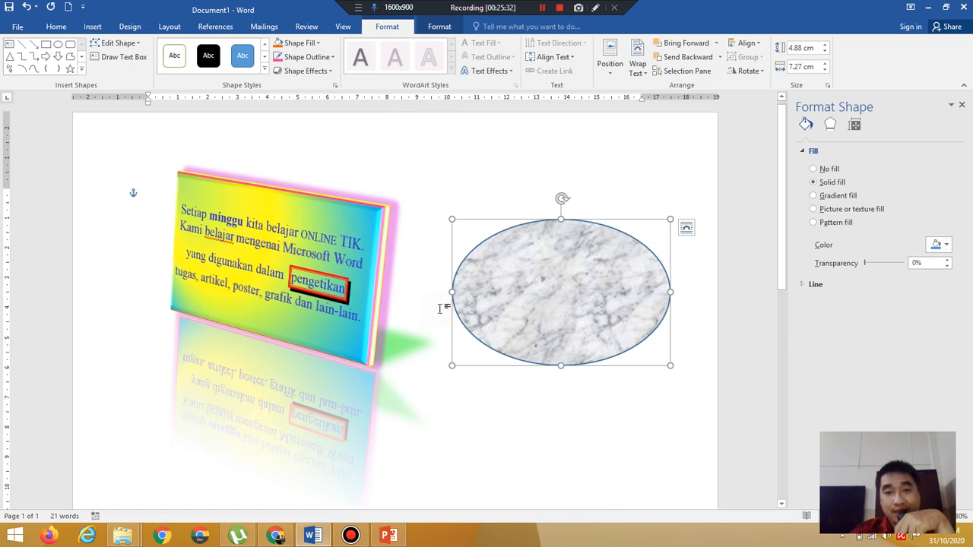
click(318, 59)
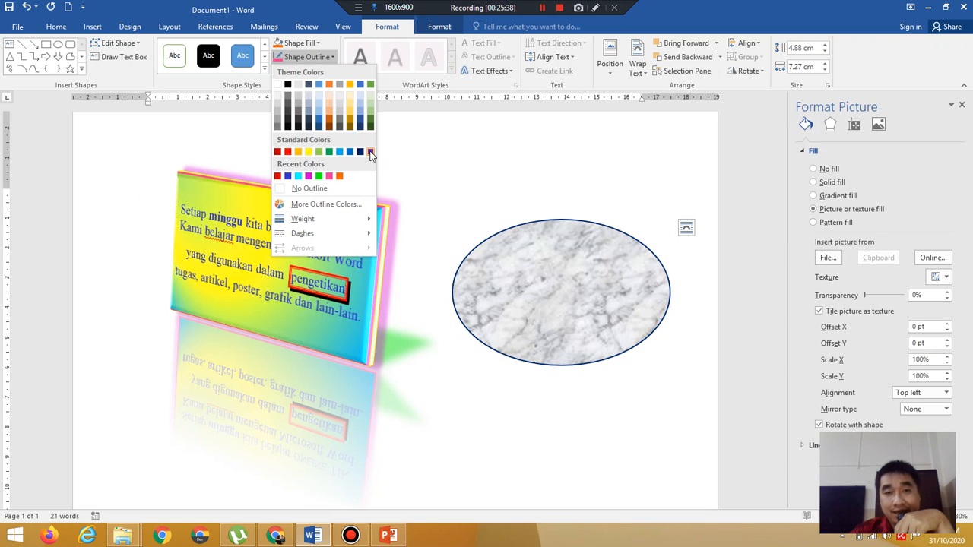
click(370, 151)
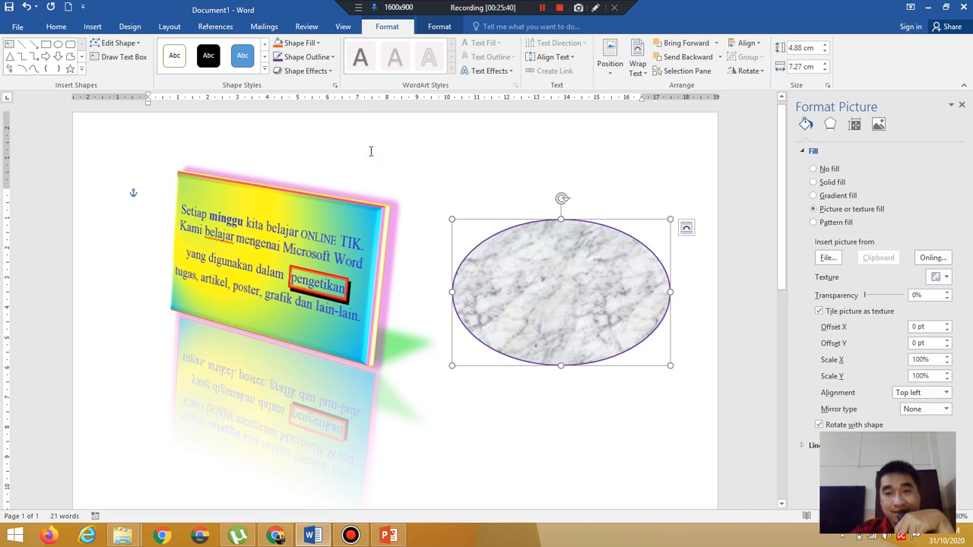